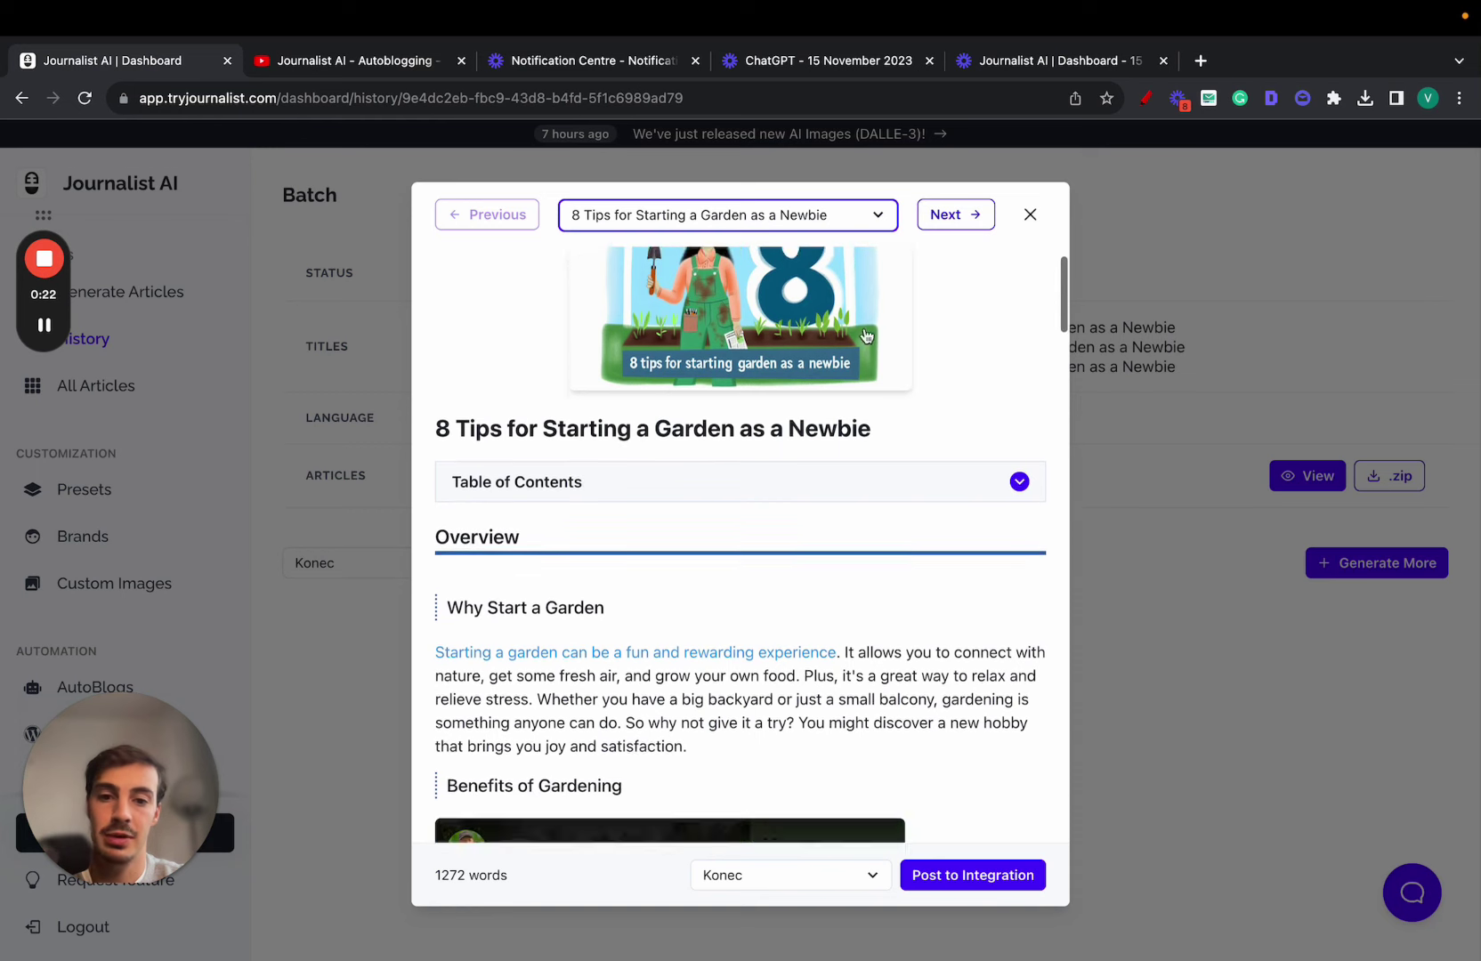
Read through the "8 Tips for Starting a Garden as a Newbie" article, using its table of contents to reach the Why Start a Garden section
left_click(806, 440)
left_click(541, 523)
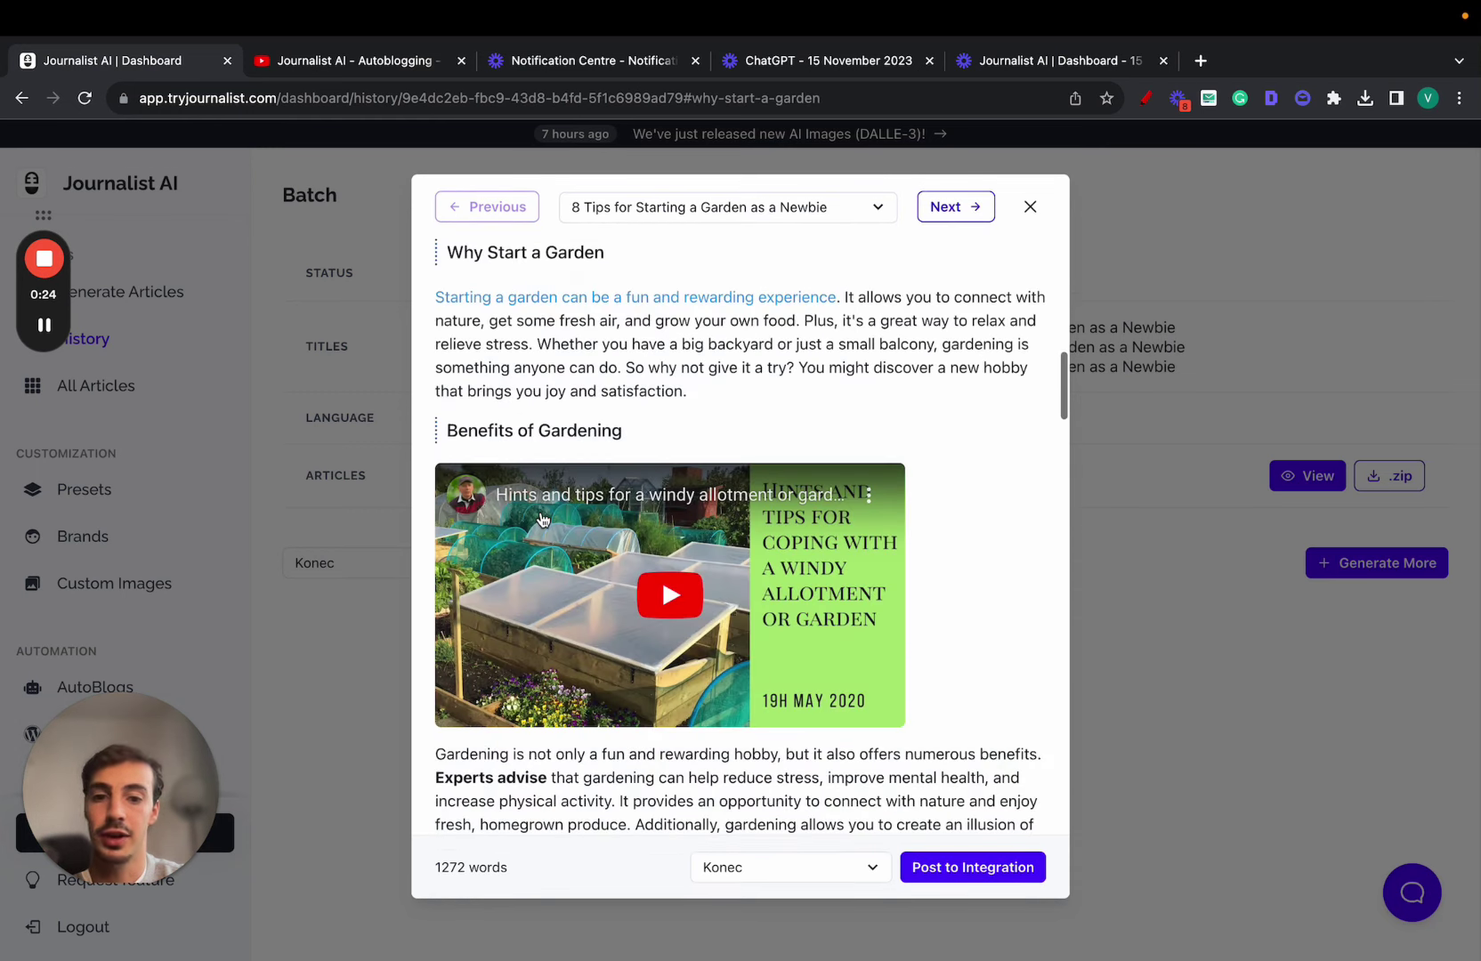
scroll(651, 383, "up", 1)
scroll(723, 474, "down", 1)
scroll(723, 474, "down", 2)
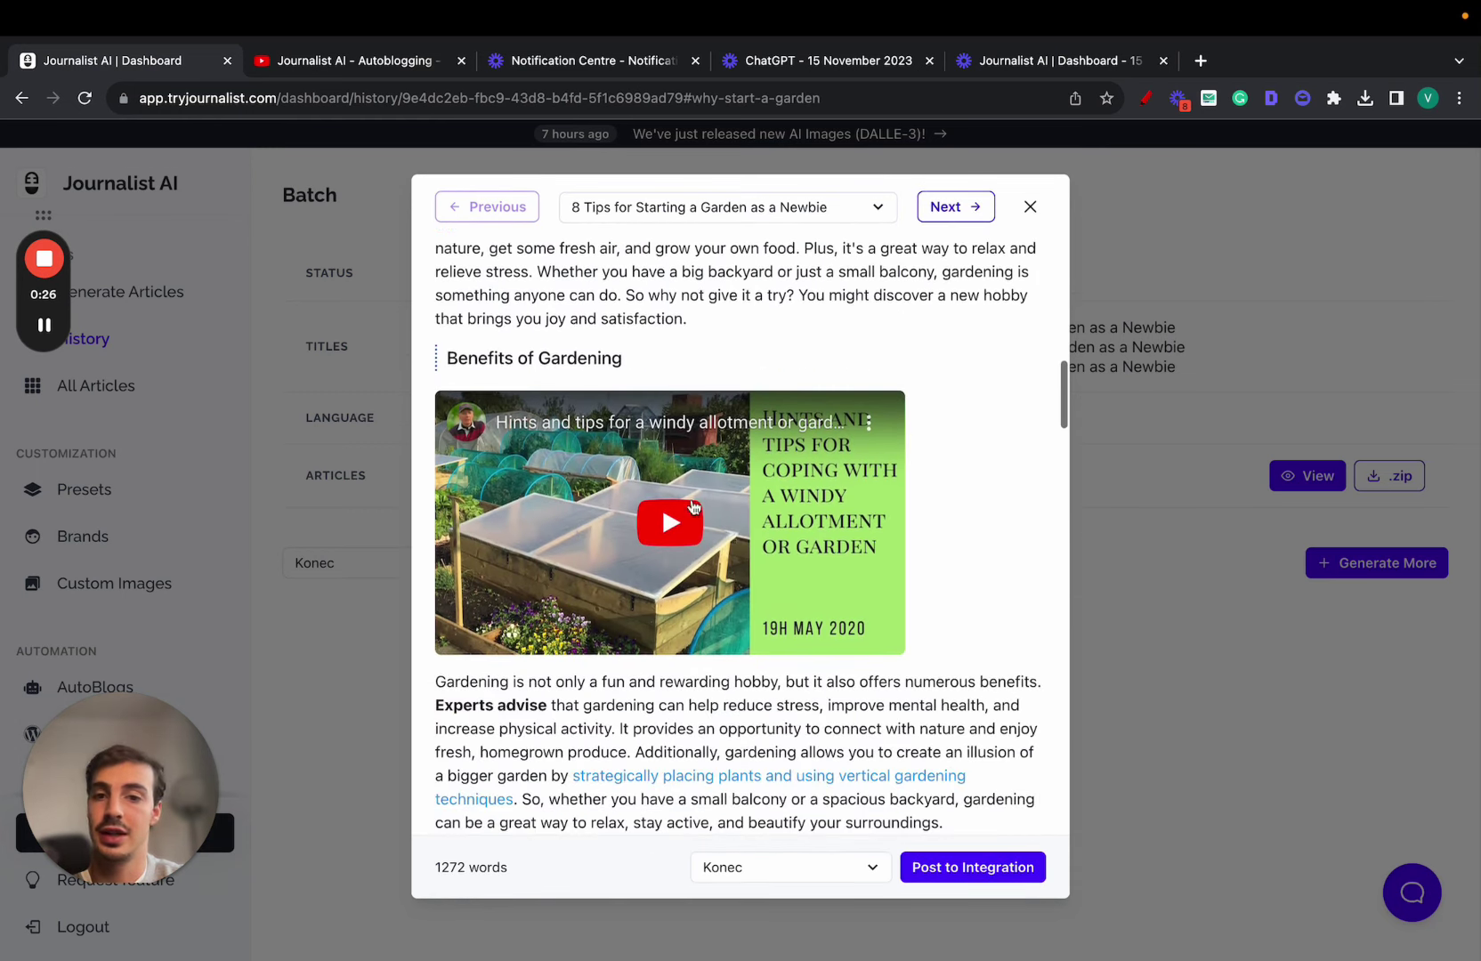
scroll(888, 481, "up", 10)
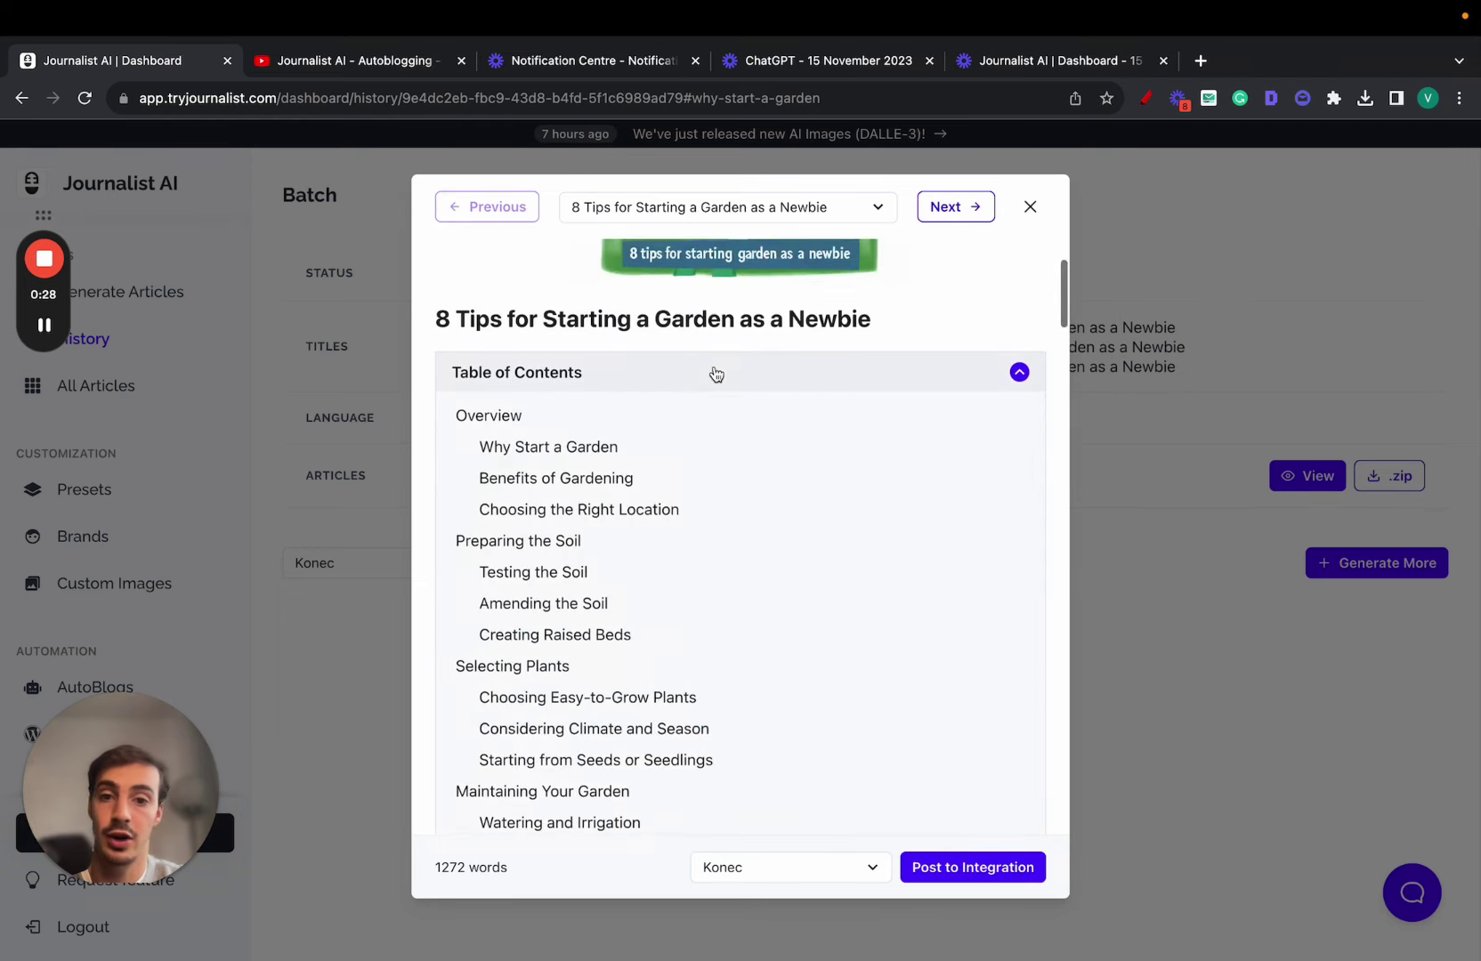
left_click(715, 397)
scroll(714, 398, "down", 3)
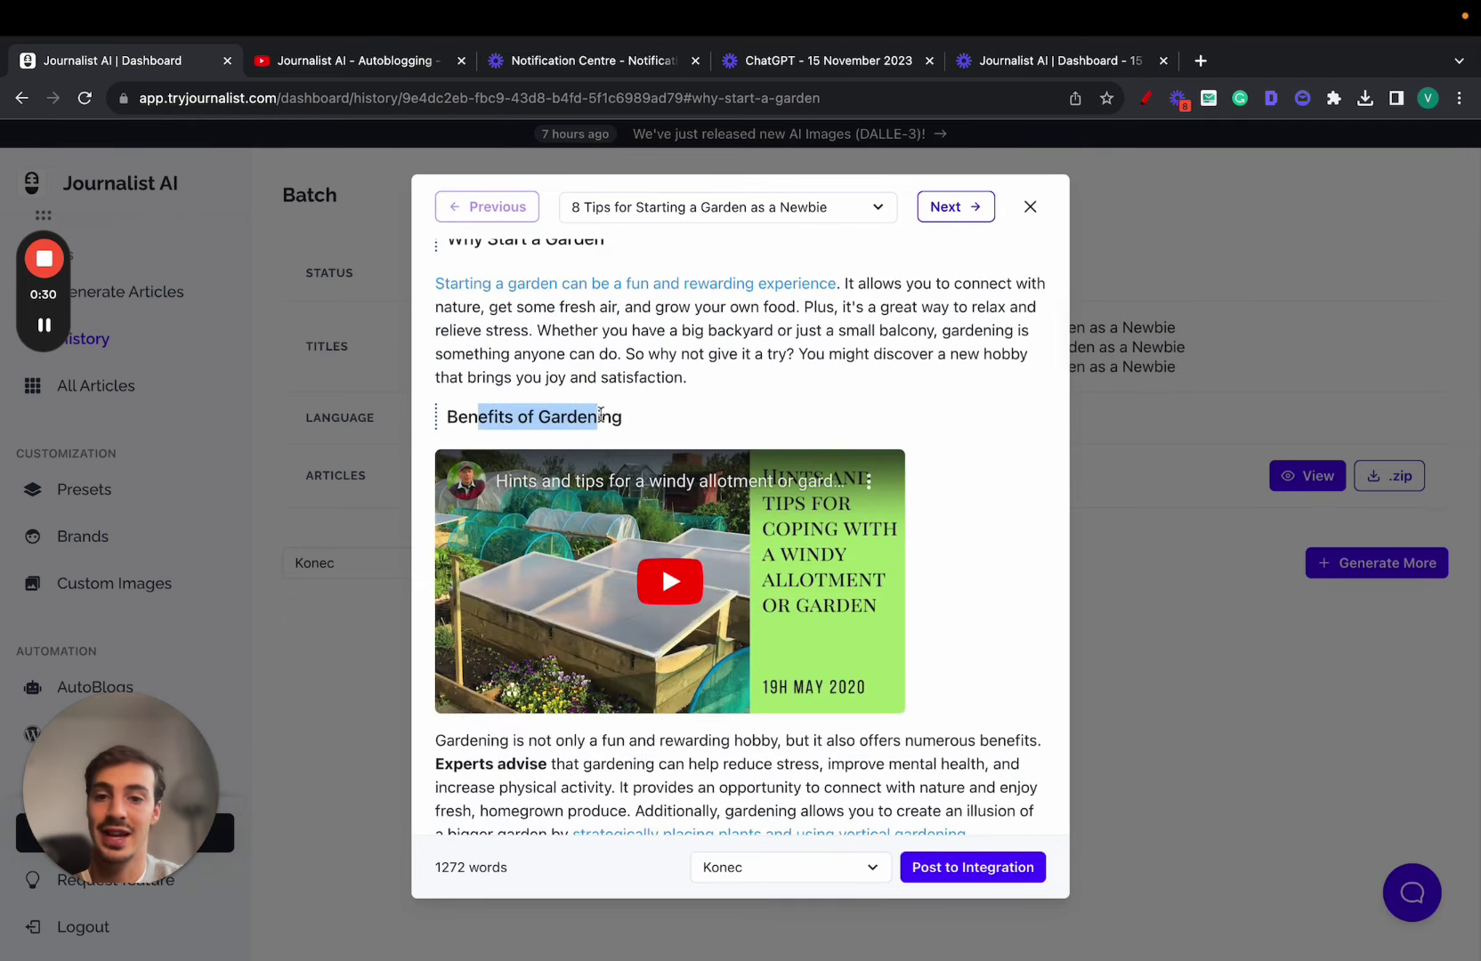
scroll(818, 551, "down", 4)
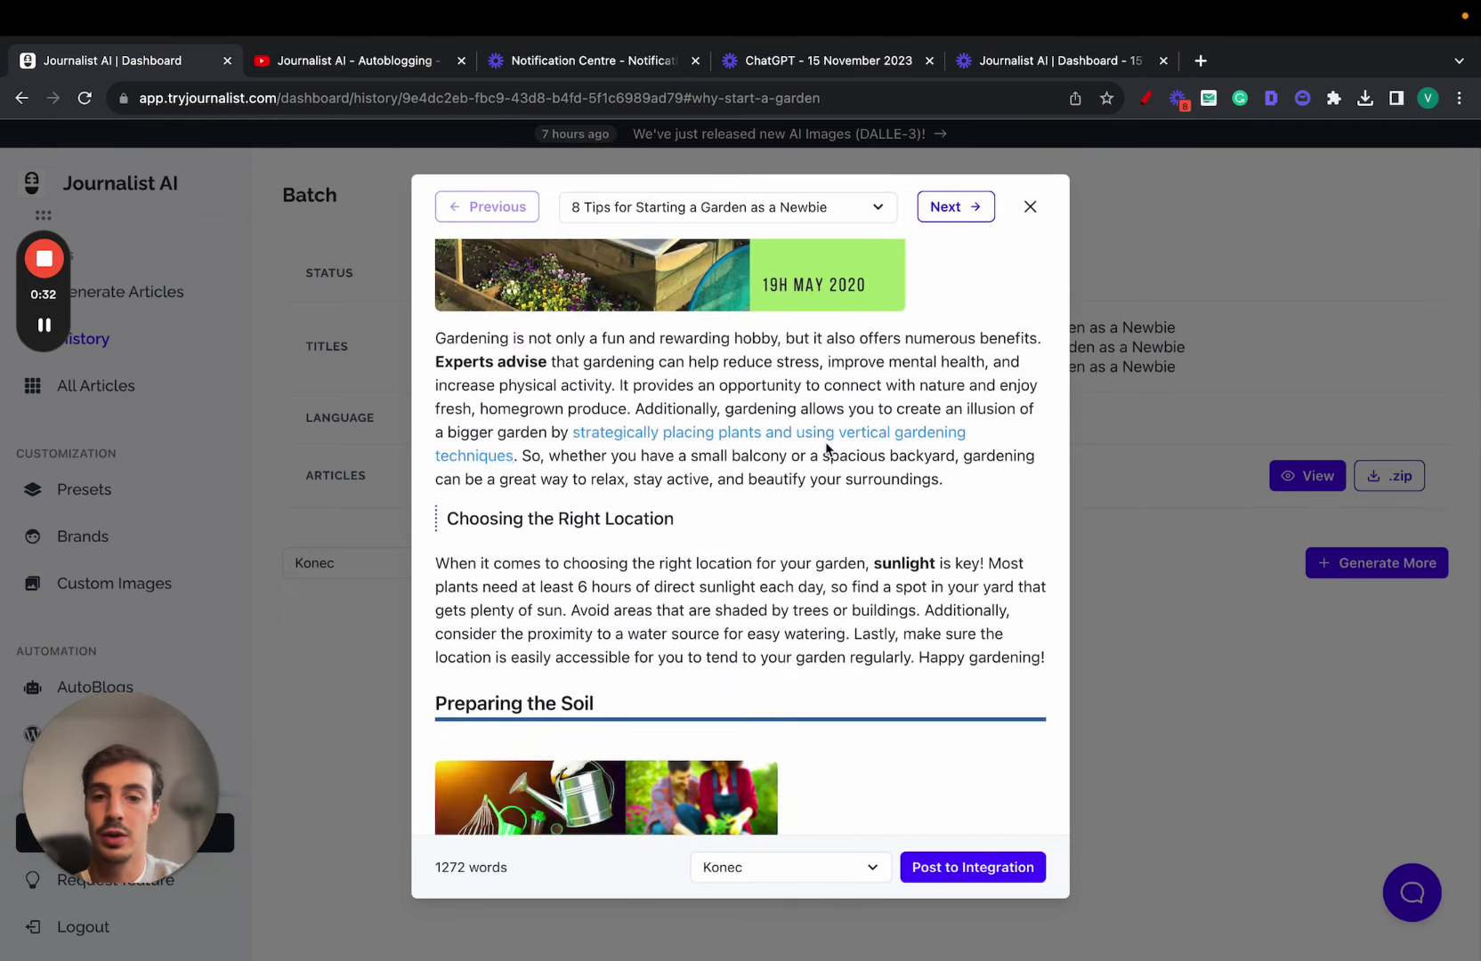
scroll(800, 448, "down", 3)
scroll(771, 446, "down", 15)
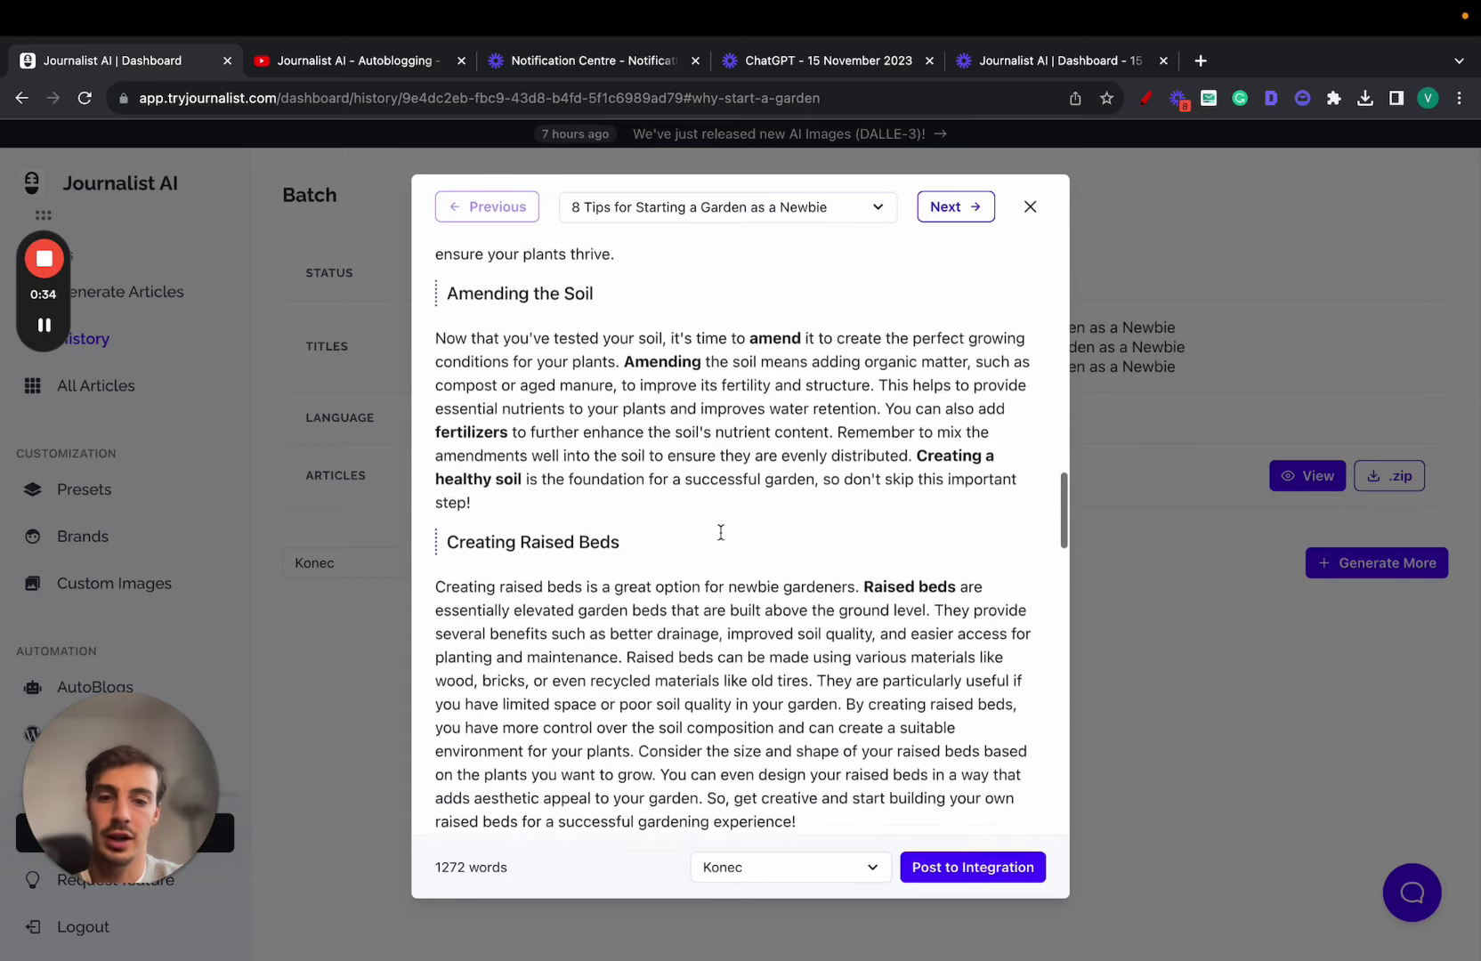
scroll(755, 418, "down", 10)
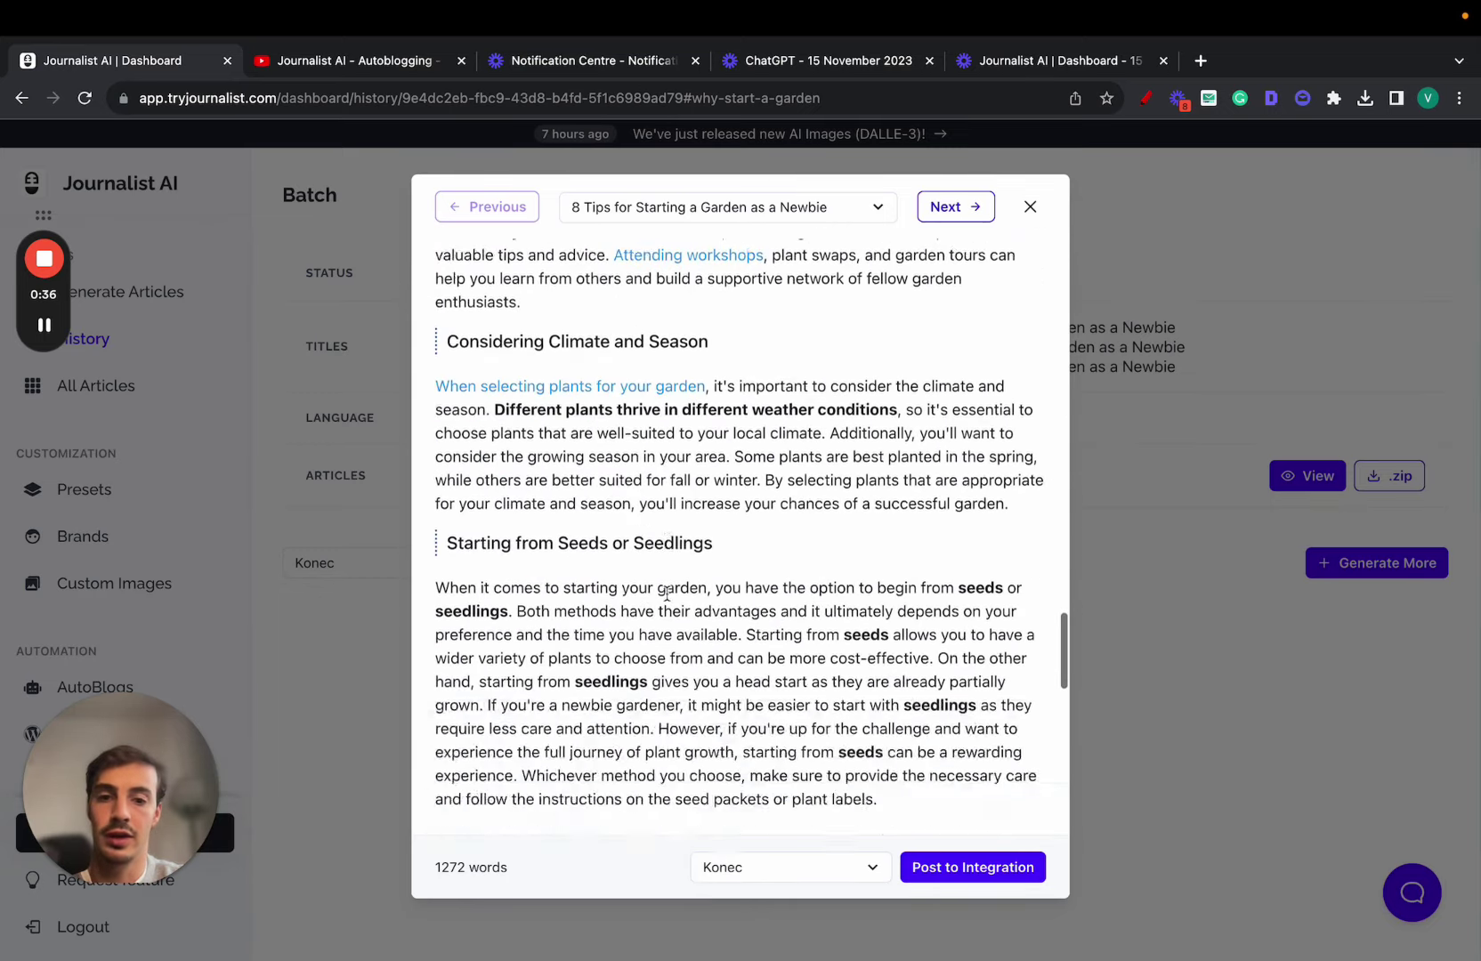
Switch to the "7 Tips for Starting a Garden as a Newbie" article and review its lists, text and cover image
left_click(945, 205)
scroll(700, 472, "up", 6)
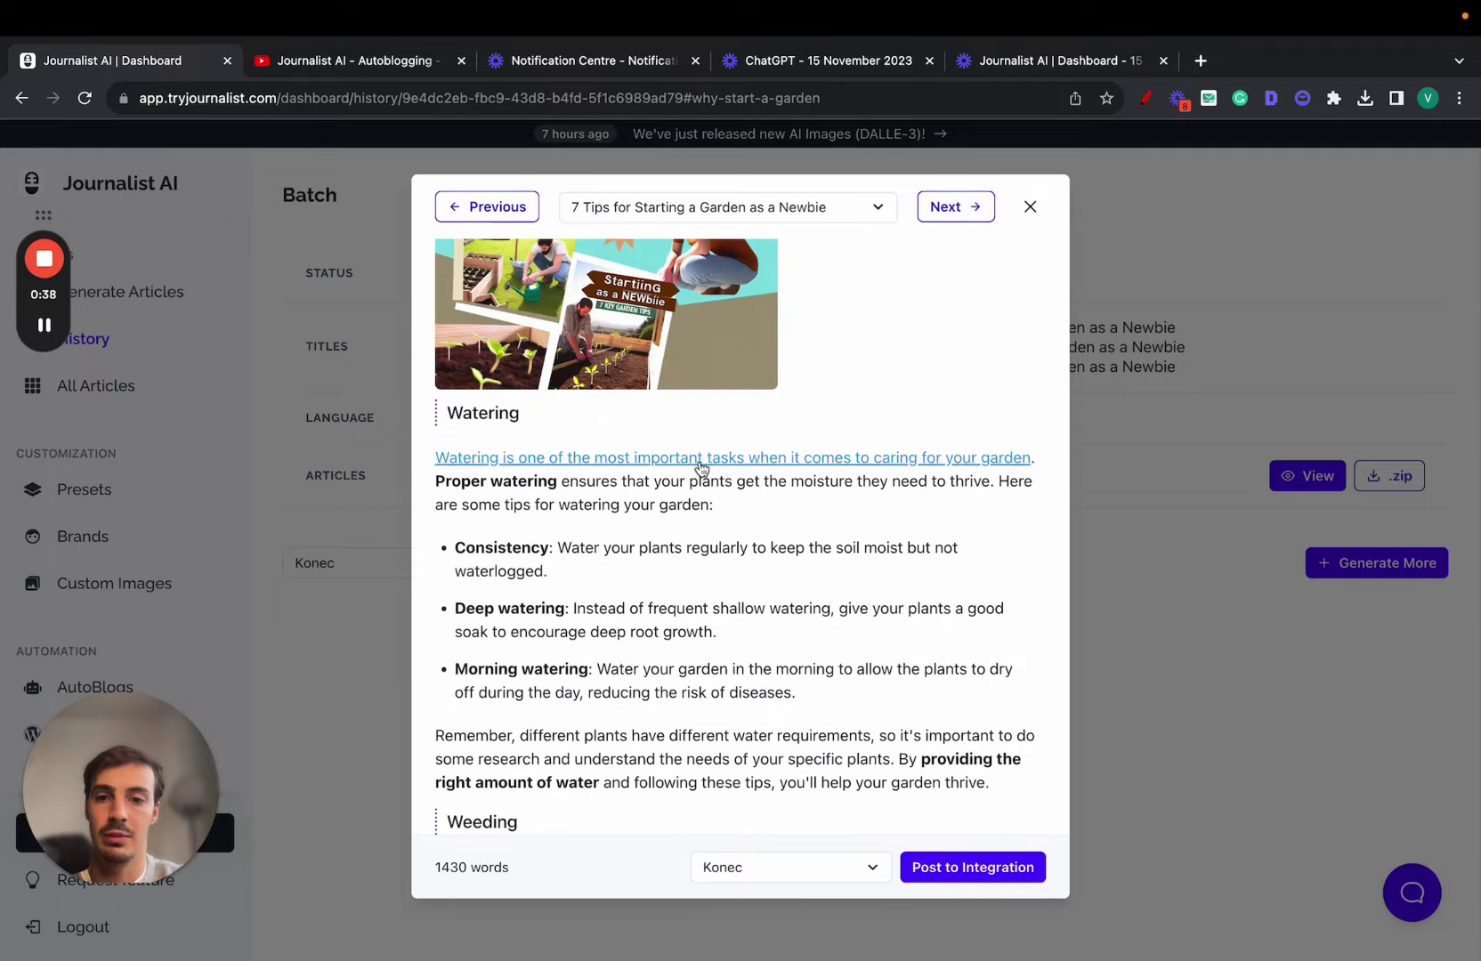
left_click_drag(463, 546, 605, 658)
scroll(780, 387, "down", 10)
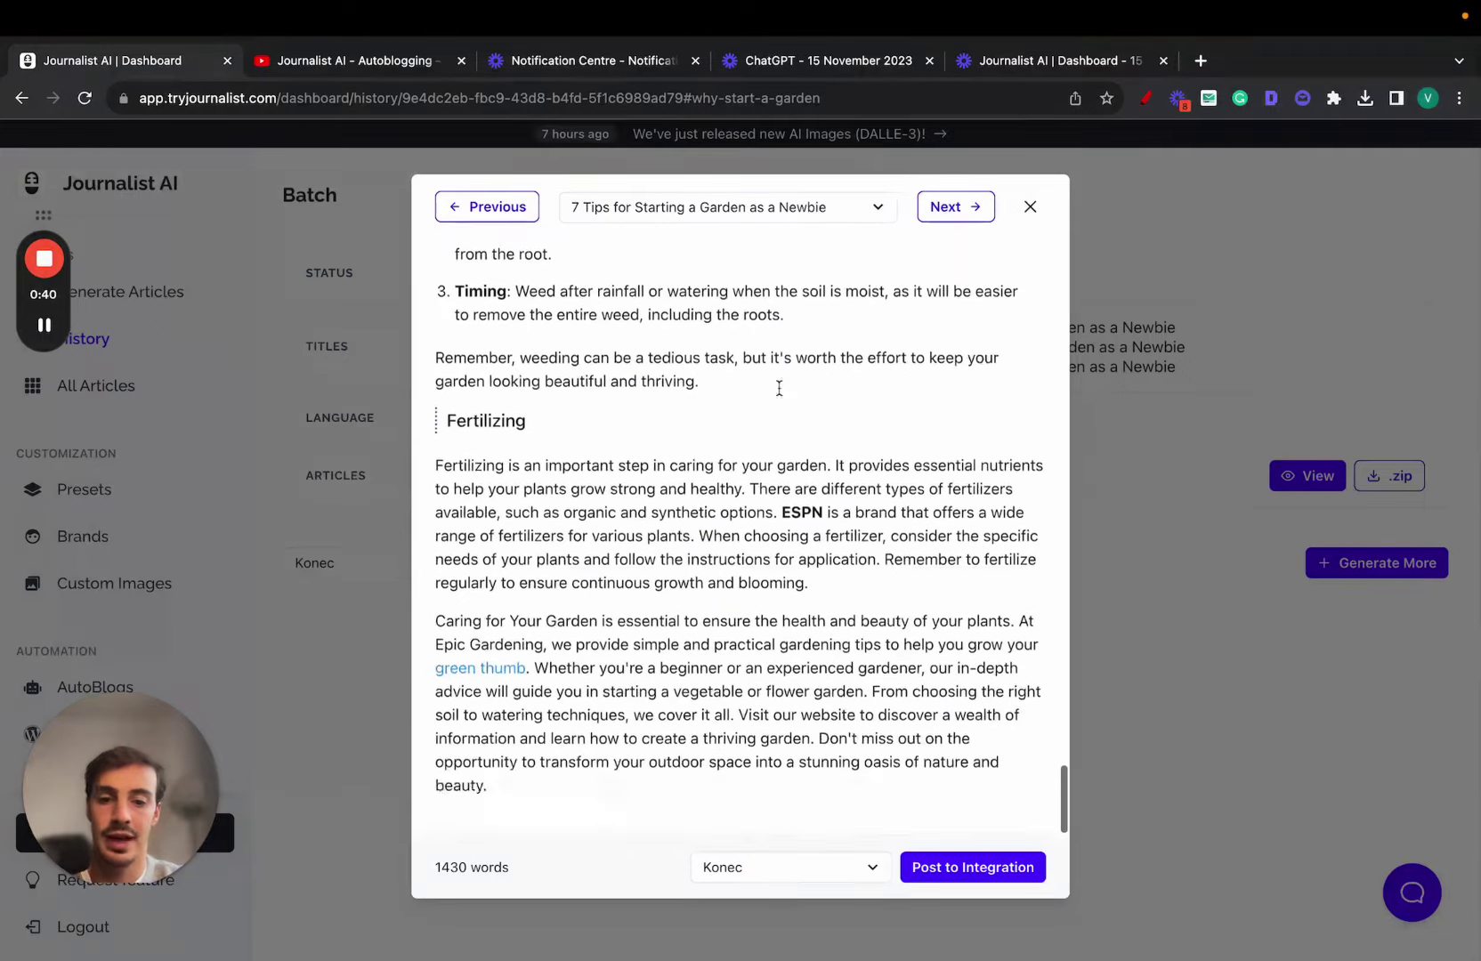
scroll(802, 375, "up", 20)
scroll(802, 374, "up", 10)
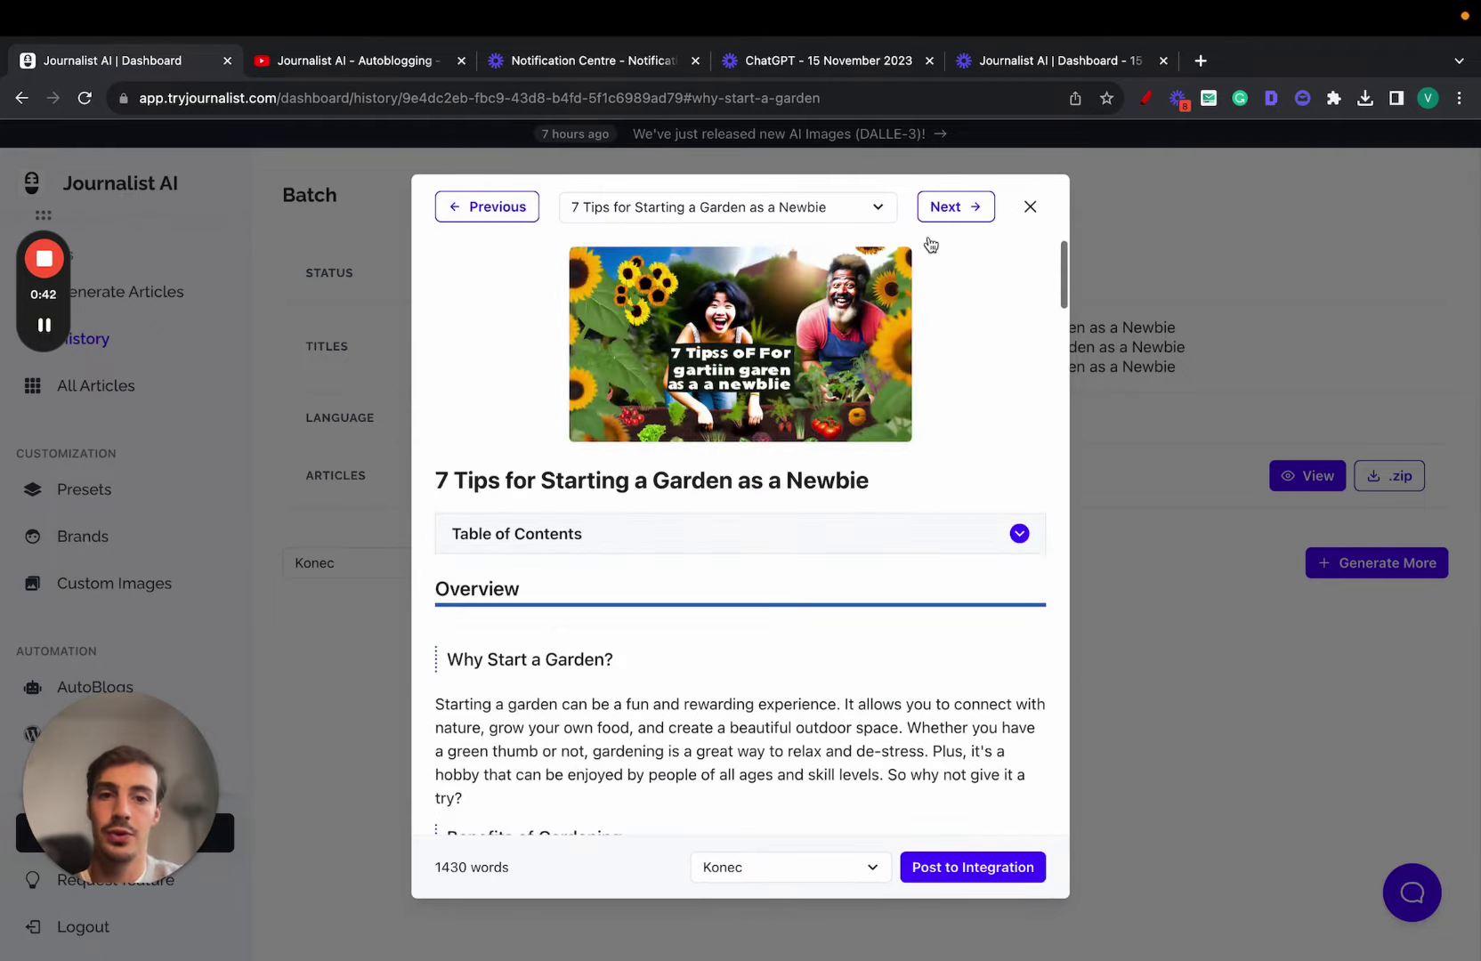
Switch to the "10 Tips for Starting a Garden as a Newbie" article and skim it to the end and back
left_click(945, 207)
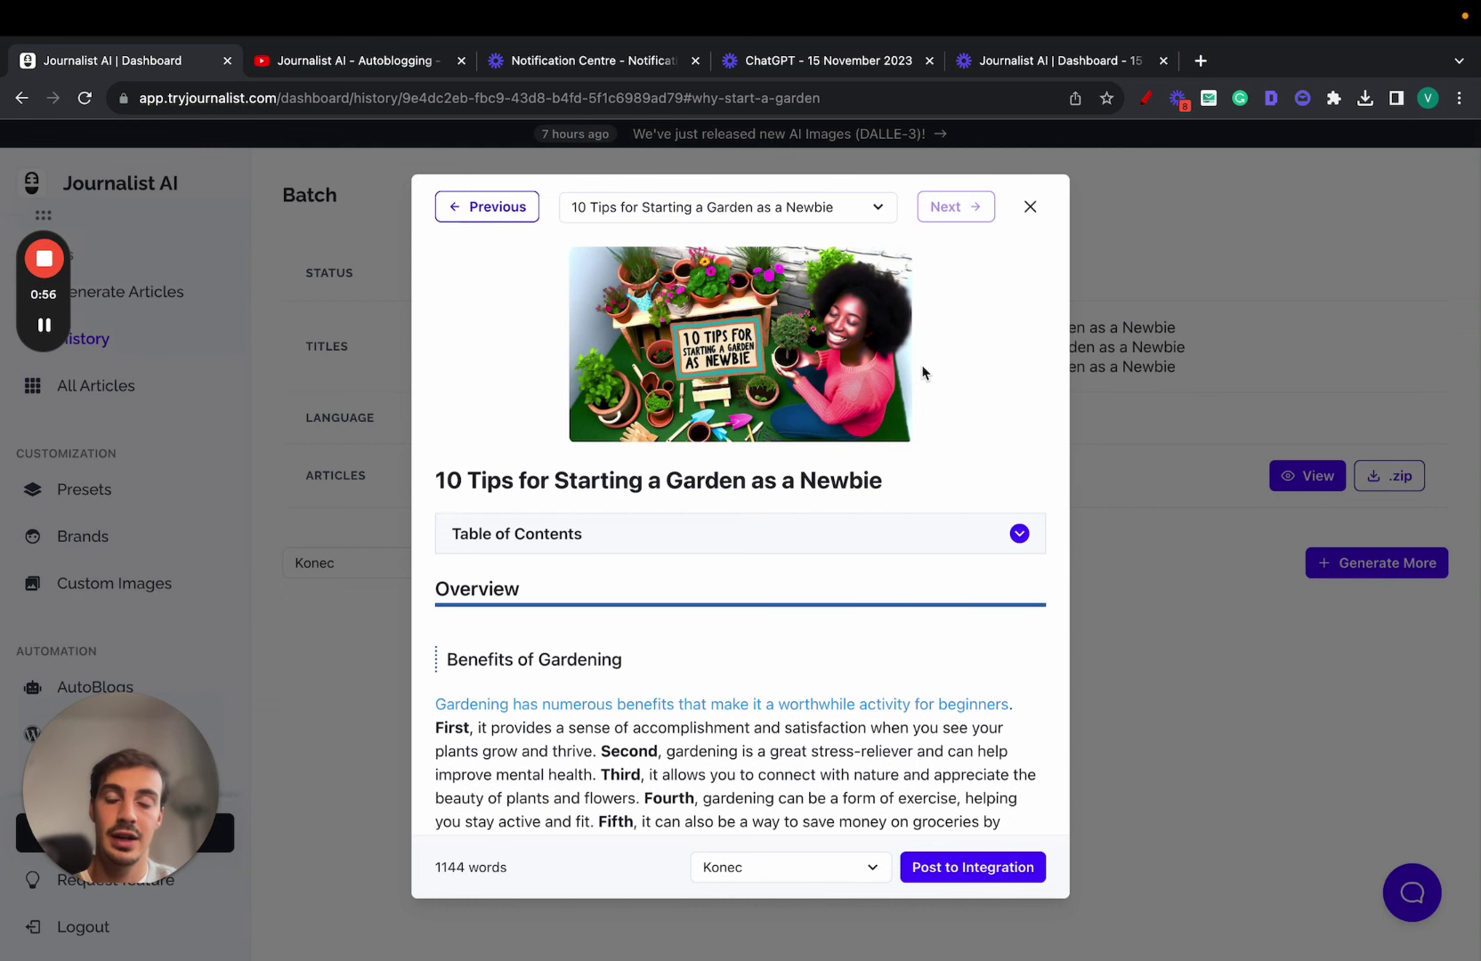
scroll(922, 372, "down", 15)
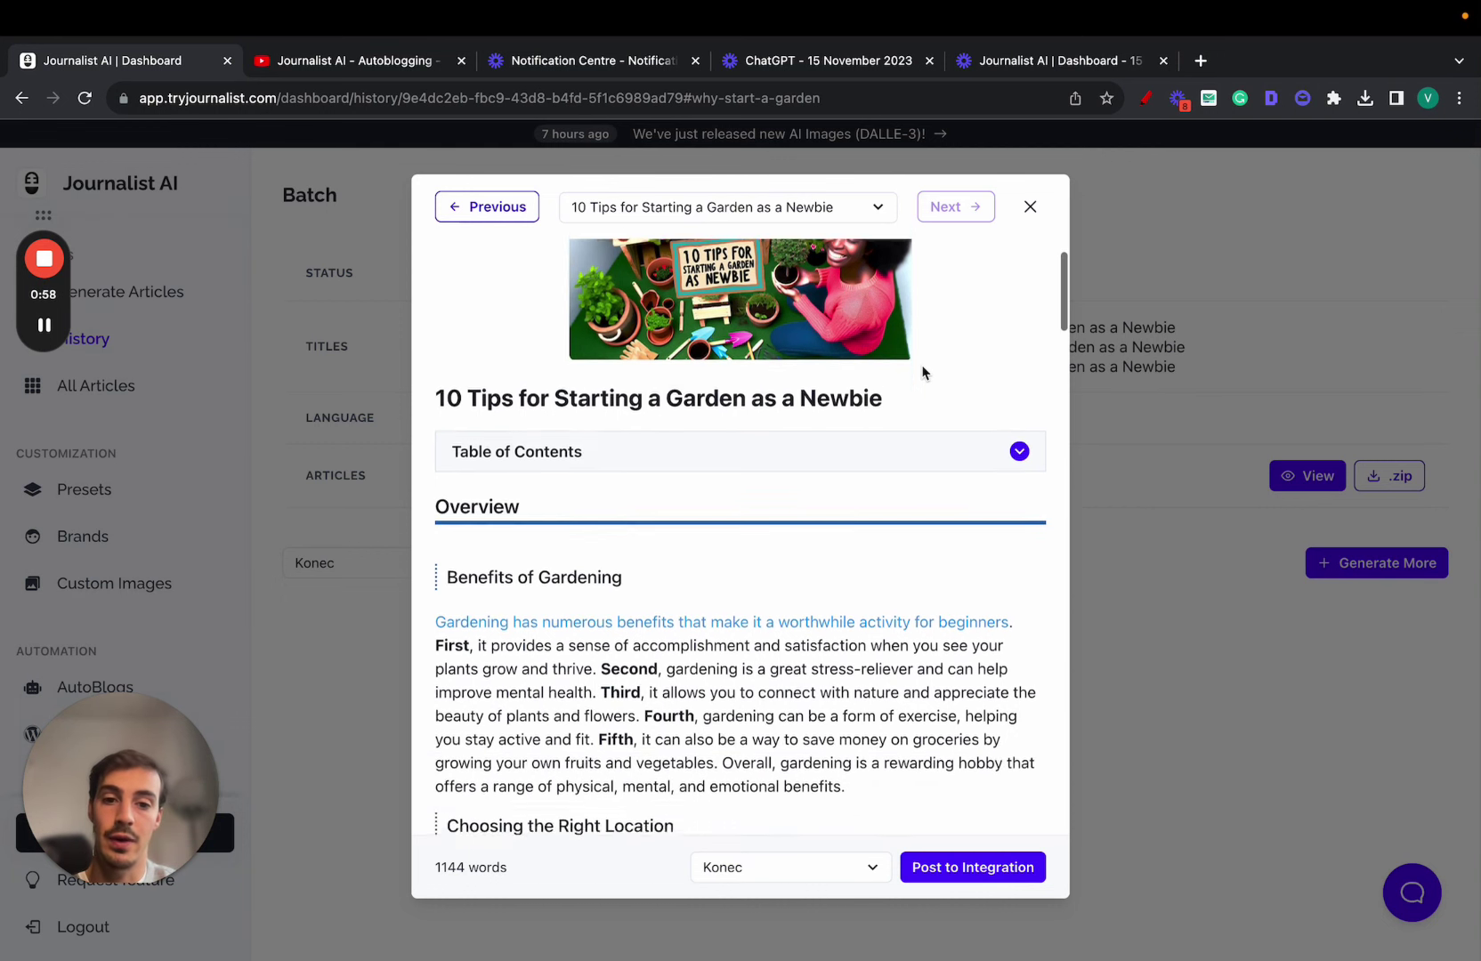
scroll(936, 484, "down", 20)
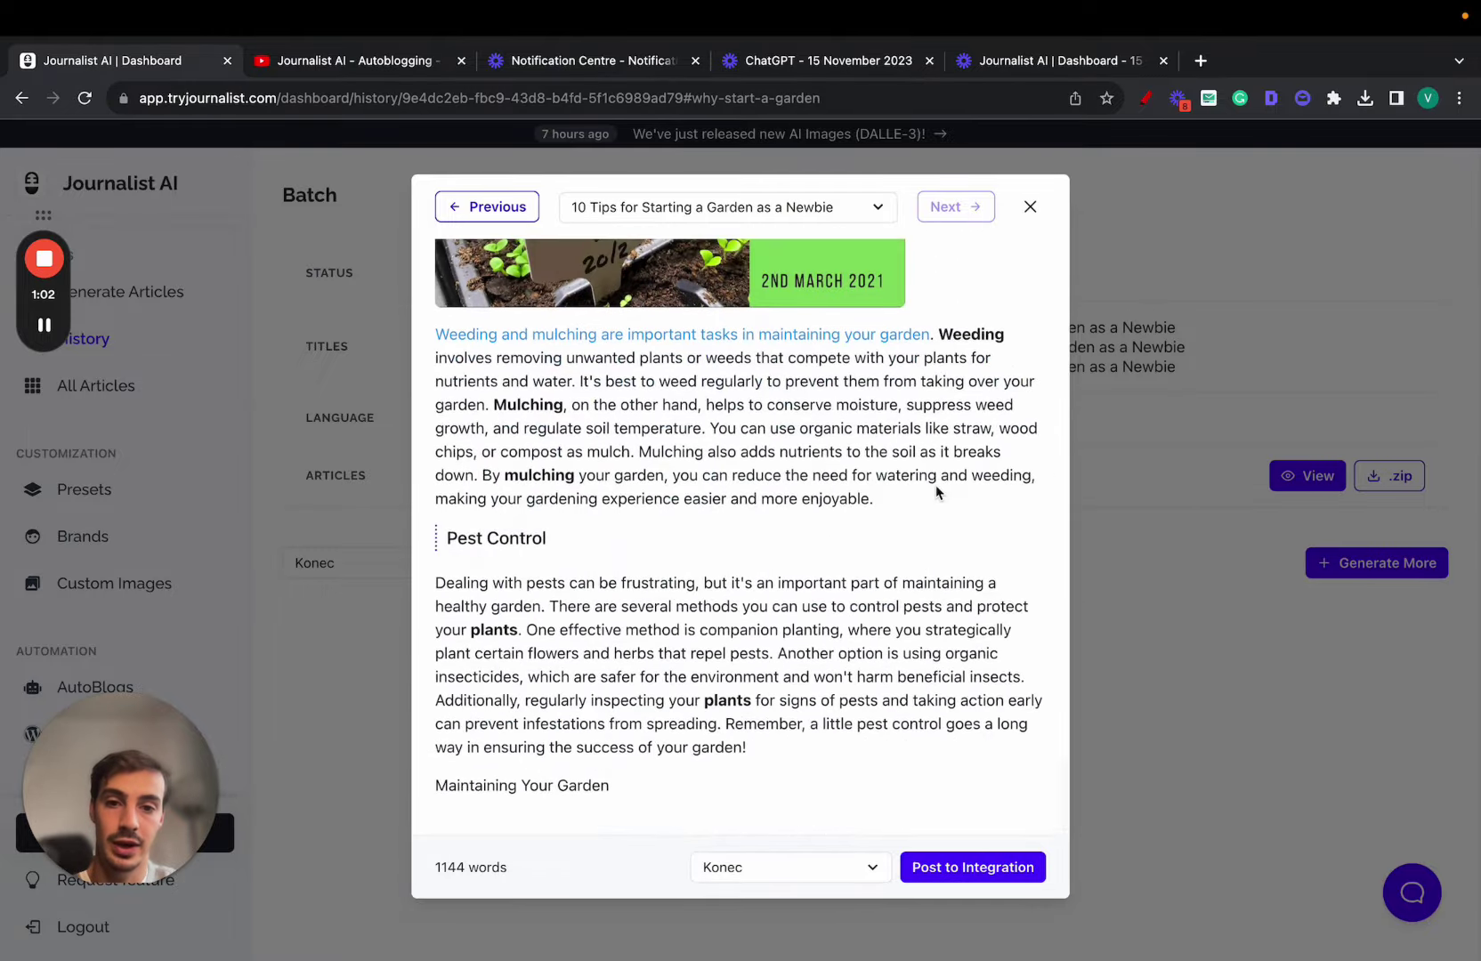
scroll(935, 489, "up", 20)
scroll(935, 484, "up", 20)
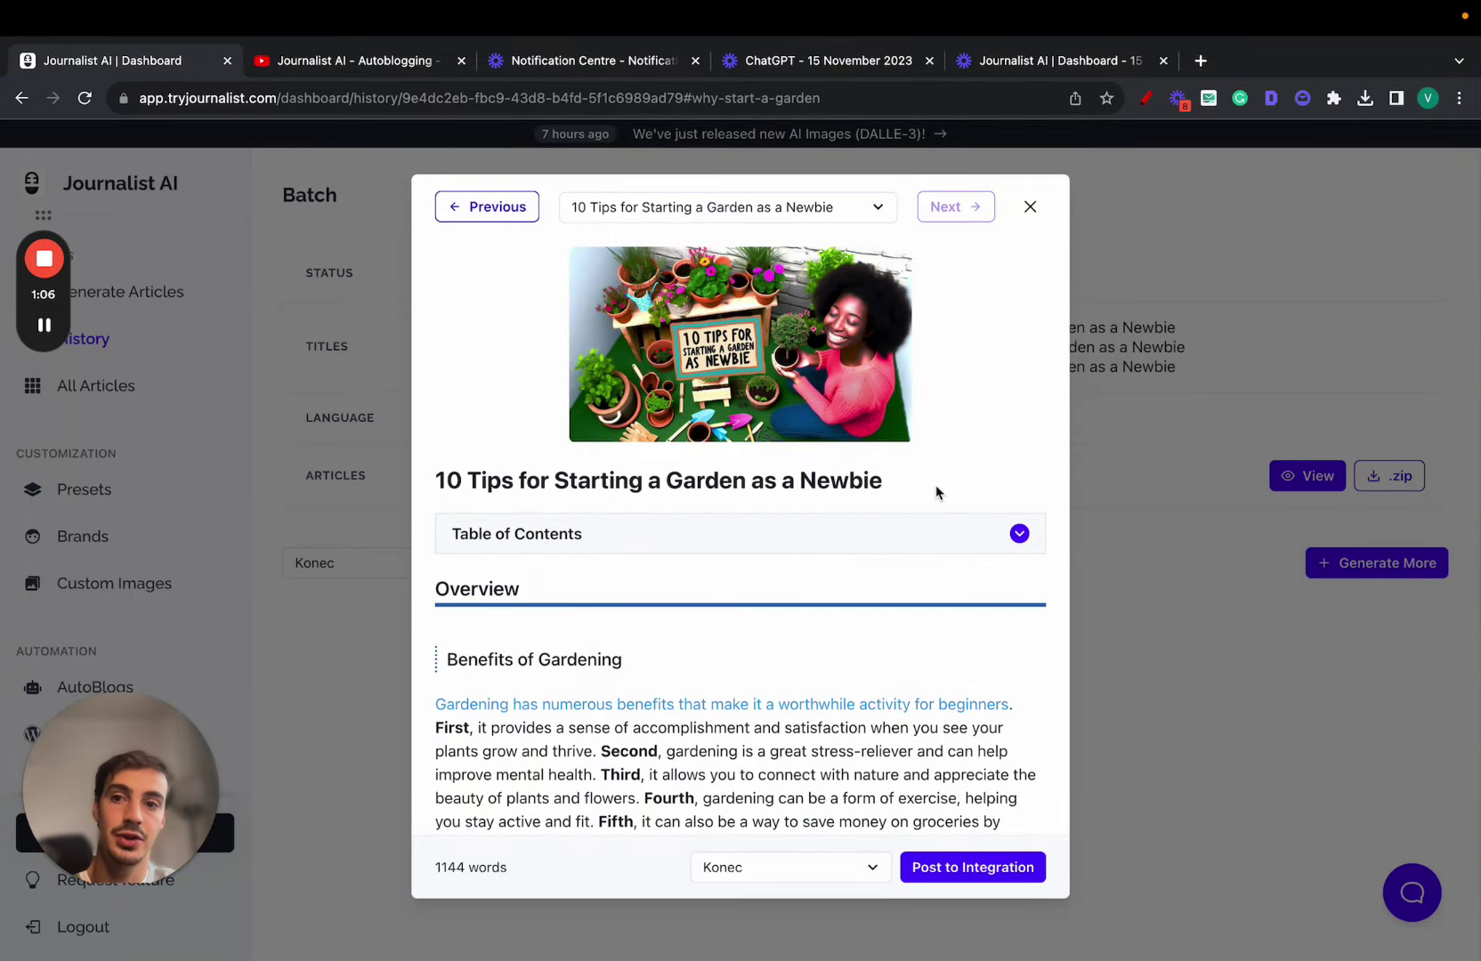
Annotate the page in red with a page outline beside the article, a circled B over the cover image, and arrows to the logo and outline
left_click(1145, 105)
mouse_move(1086, 206)
left_mouse_down()
mouse_move(1091, 412)
mouse_move(1231, 395)
mouse_move(1201, 205)
mouse_move(1085, 207)
left_mouse_up()
mouse_move(620, 391)
left_mouse_down()
mouse_move(634, 289)
mouse_move(625, 384)
left_mouse_up()
mouse_move(663, 203)
left_mouse_down()
mouse_move(718, 411)
mouse_move(596, 207)
left_mouse_up()
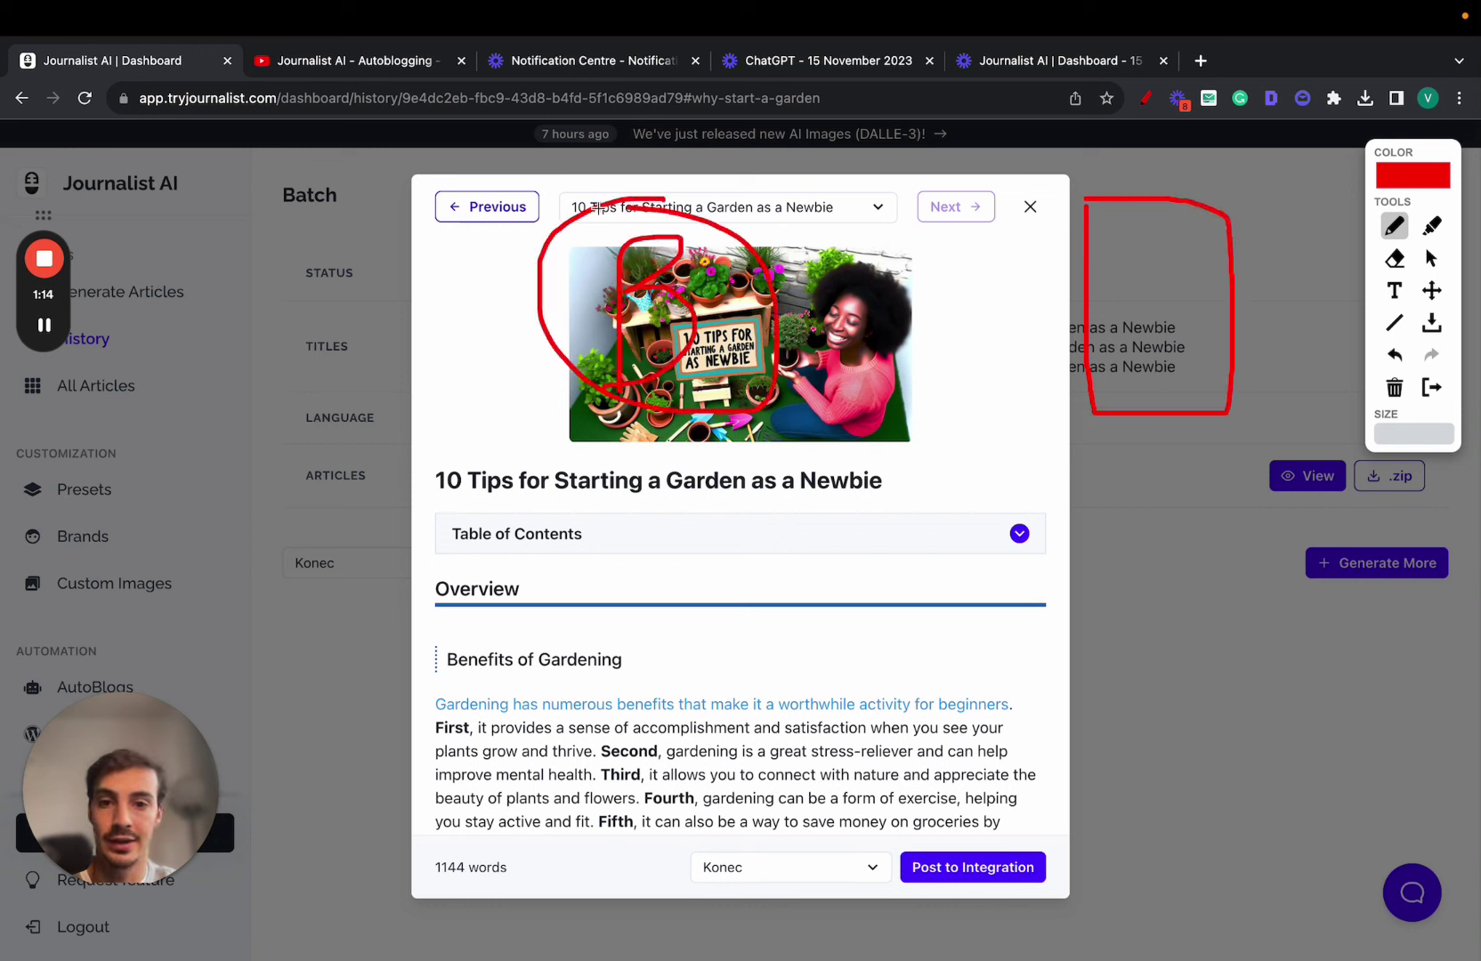
left_click_drag(513, 295, 173, 220)
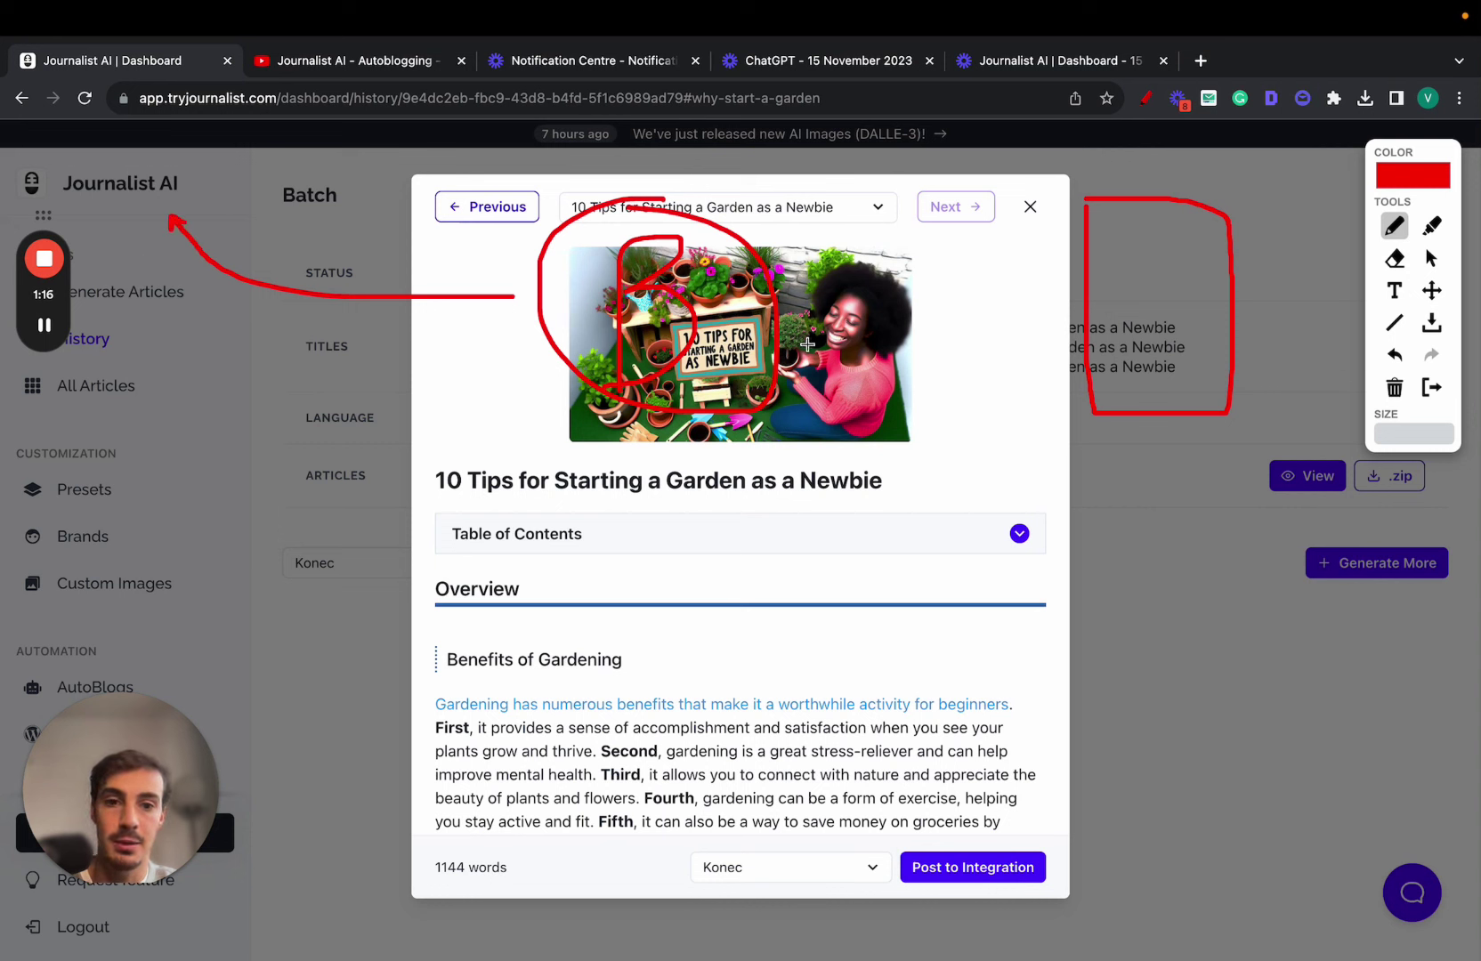
mouse_move(788, 340)
left_mouse_down()
mouse_move(1041, 331)
mouse_move(1031, 367)
left_mouse_up()
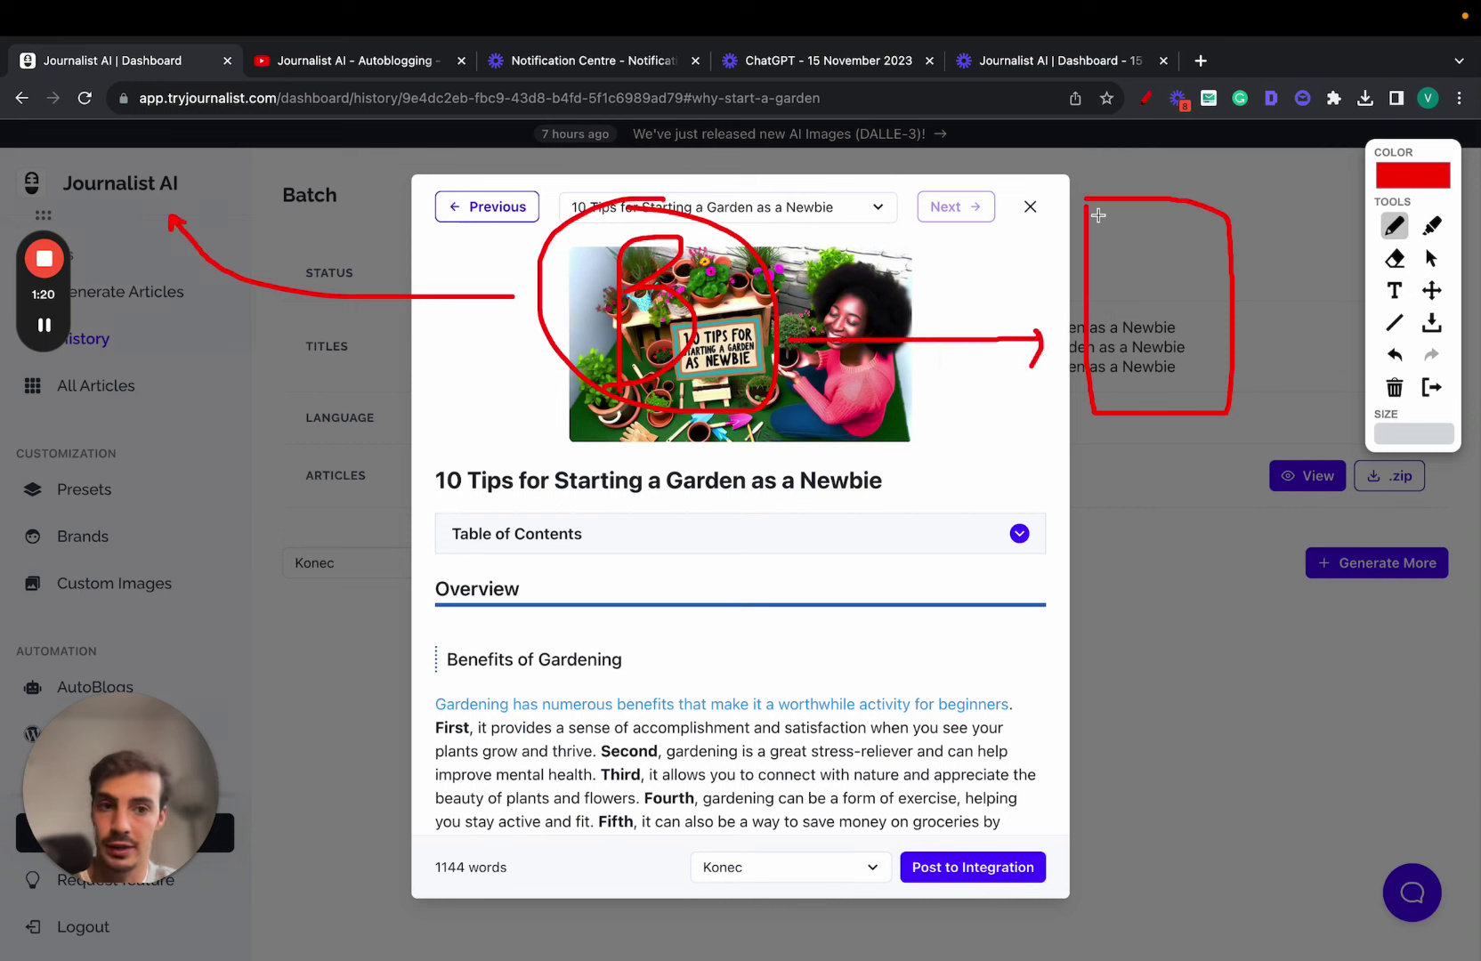
Sketch an image frame, text lines and small boxes inside the red outline, with links to an outside box and an arrow to the article title
mouse_move(1116, 206)
left_mouse_down()
mouse_move(1181, 265)
mouse_move(1111, 208)
left_mouse_up()
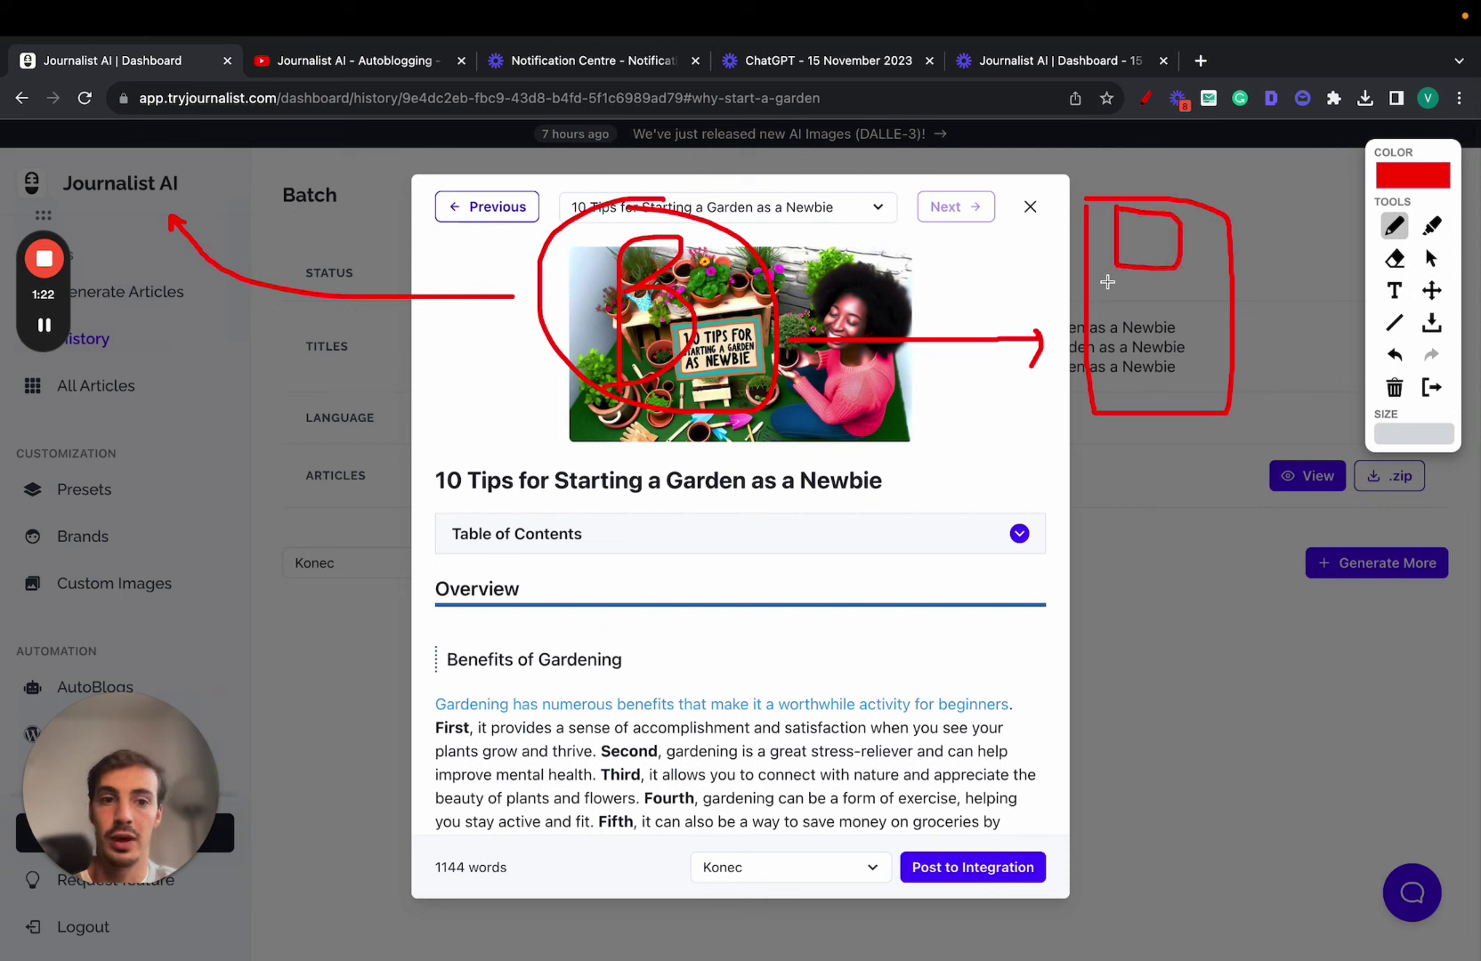
mouse_move(1107, 282)
left_mouse_down()
mouse_move(1184, 280)
mouse_move(1159, 324)
left_mouse_up()
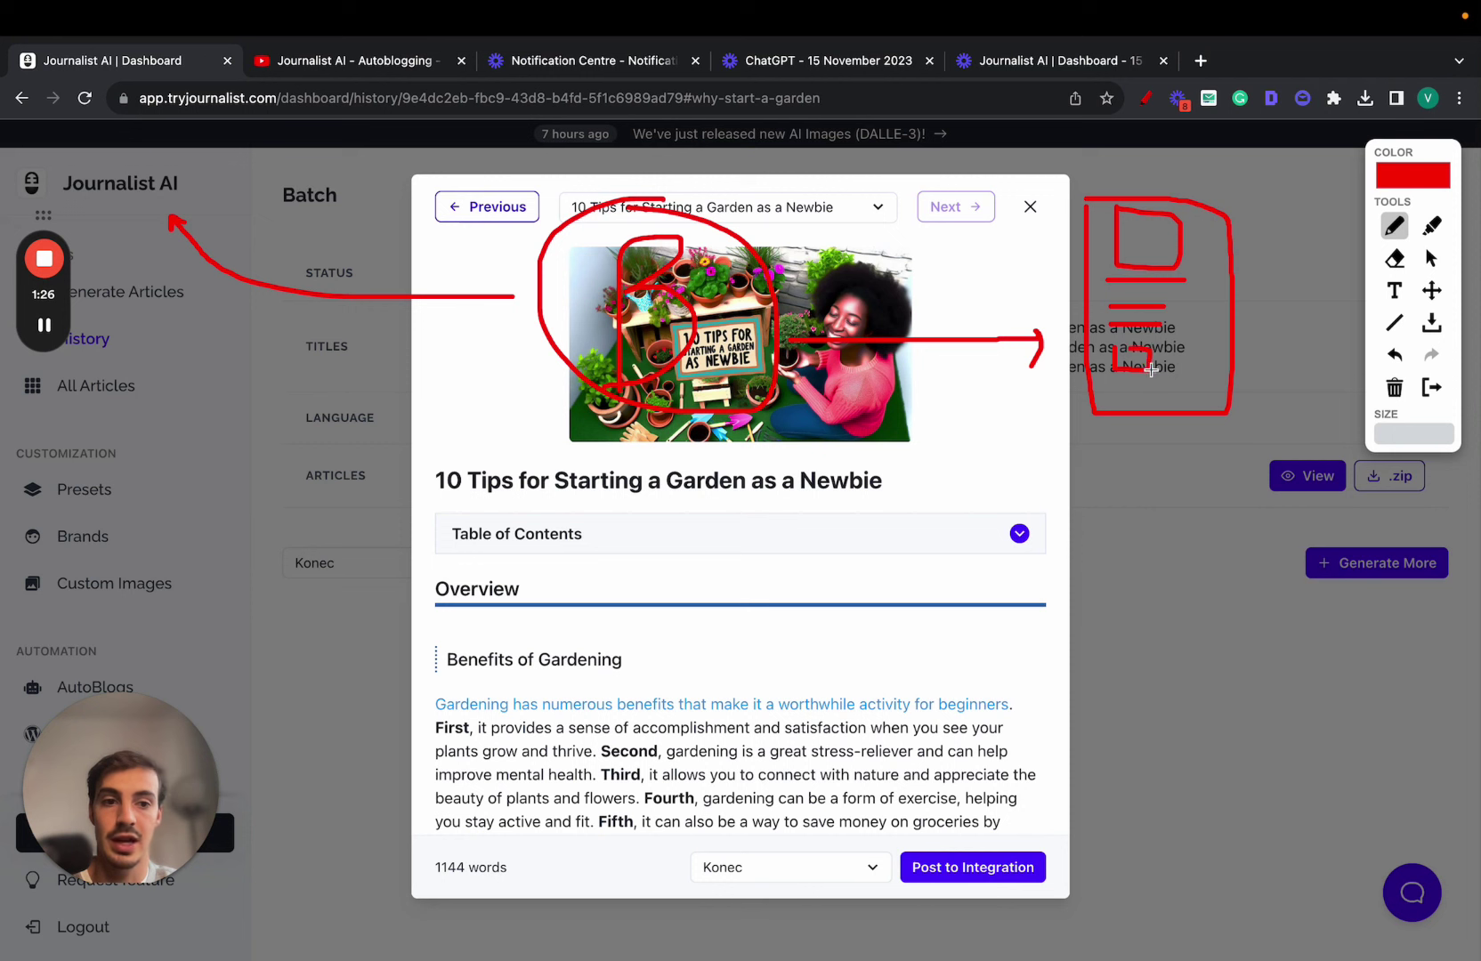
mouse_move(1151, 370)
left_mouse_down()
mouse_move(1153, 387)
mouse_move(1187, 307)
mouse_move(1300, 174)
mouse_move(1352, 228)
mouse_move(1315, 153)
left_mouse_up()
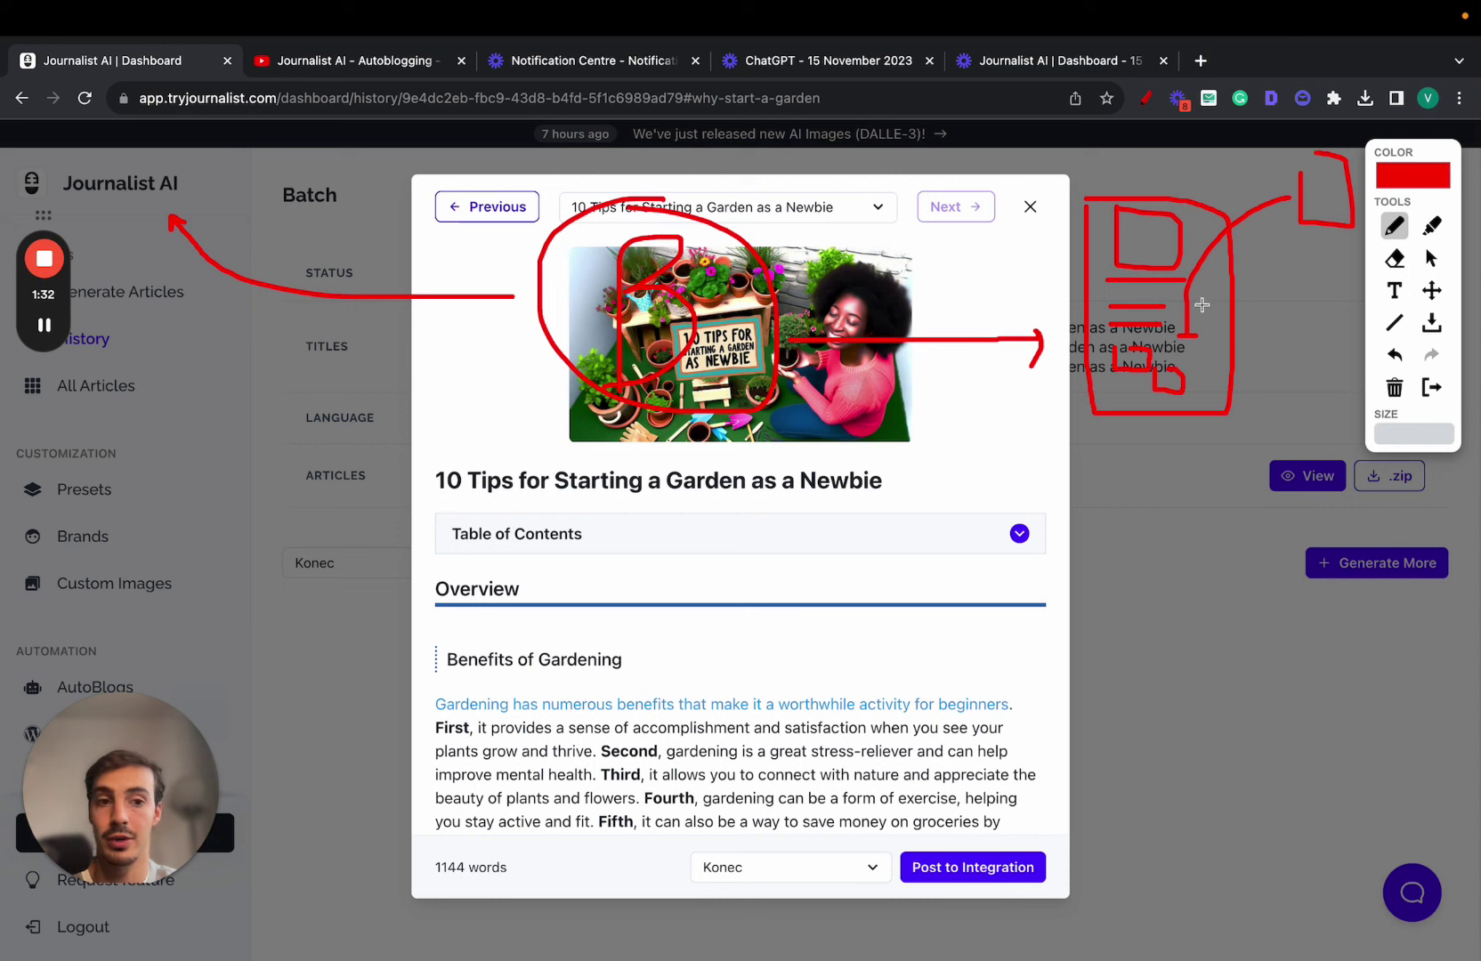
left_click_drag(1204, 313, 1261, 174)
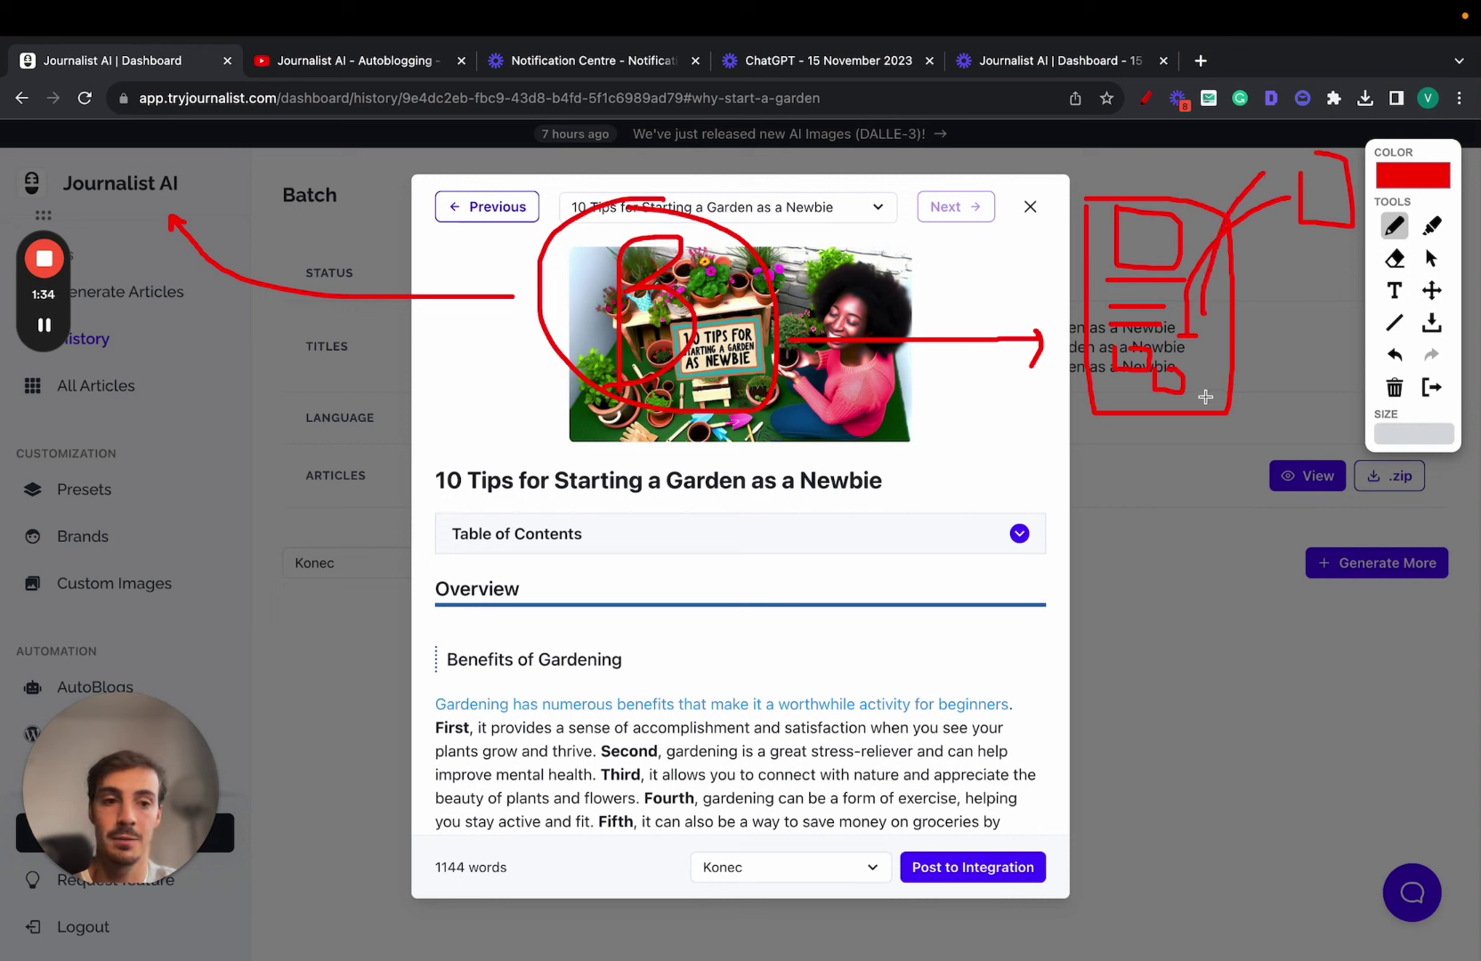
mouse_move(1203, 373)
left_mouse_down()
mouse_move(975, 505)
mouse_move(793, 457)
mouse_move(817, 451)
mouse_move(782, 483)
mouse_move(735, 431)
left_mouse_up()
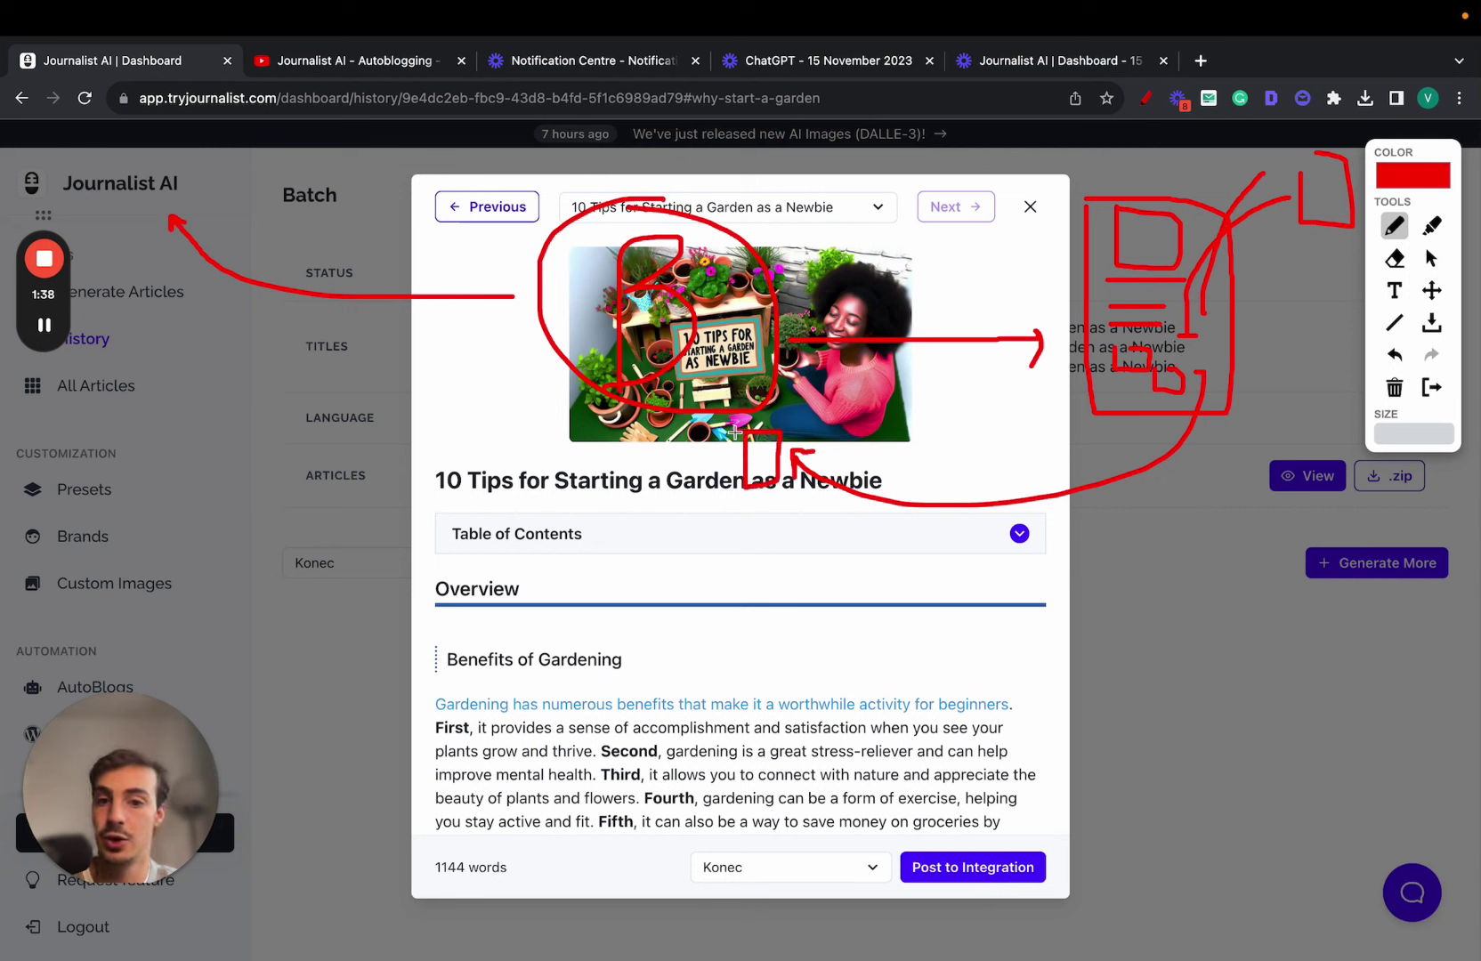
Add an F above the sketched page, a band and links inside it, and an arrow to a P, and exit the annotation tool
left_click_drag(1157, 165, 1174, 165)
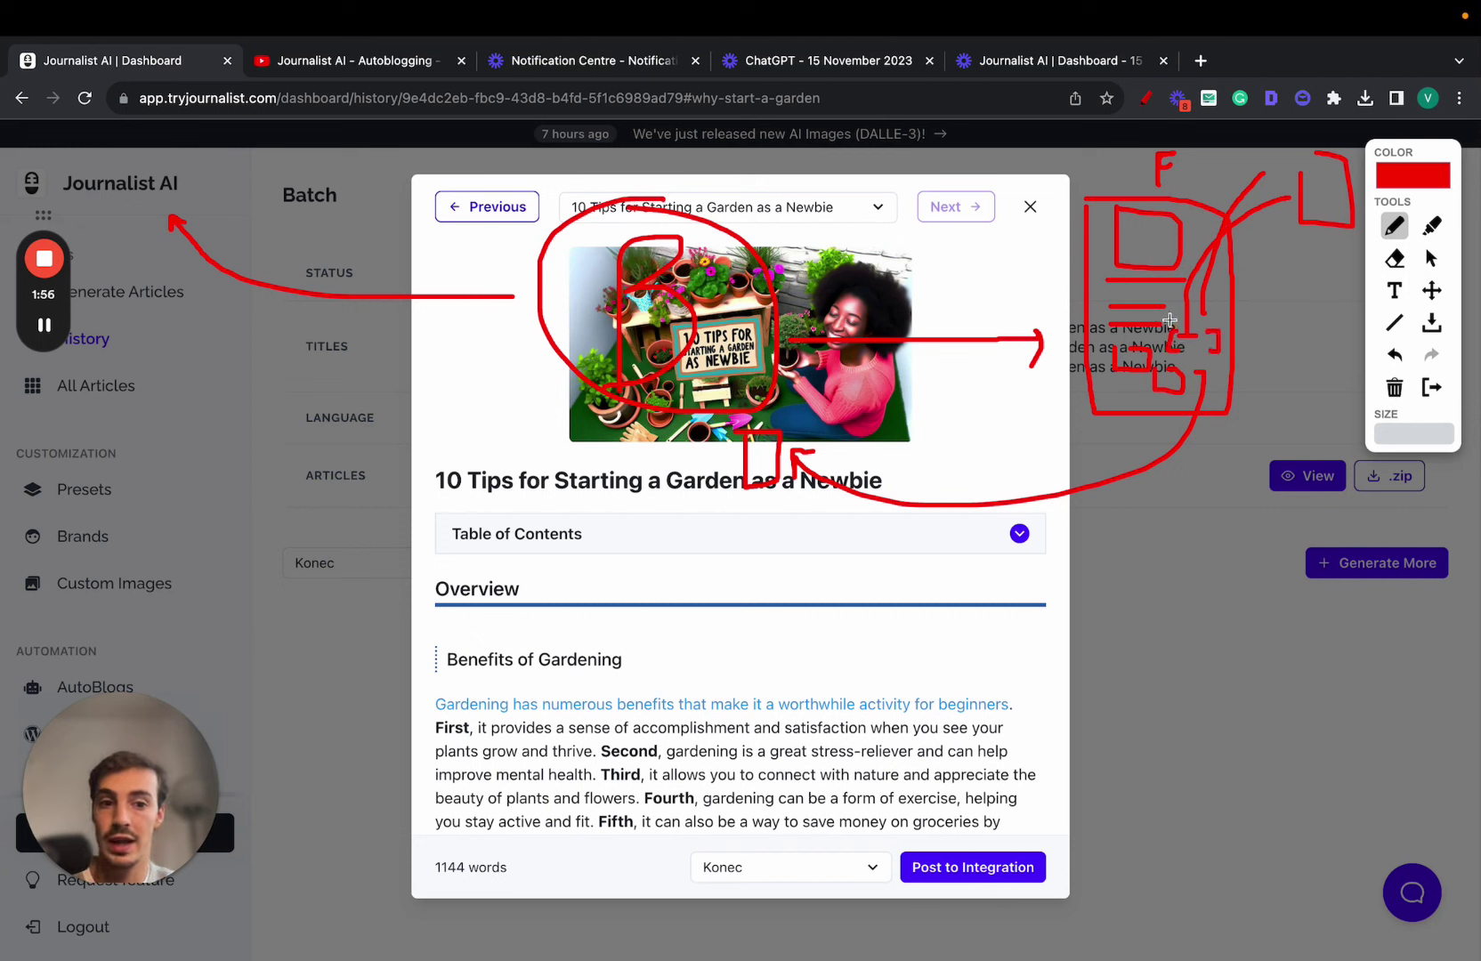
mouse_move(1170, 318)
left_mouse_down()
mouse_move(1072, 346)
mouse_move(1226, 352)
left_mouse_up()
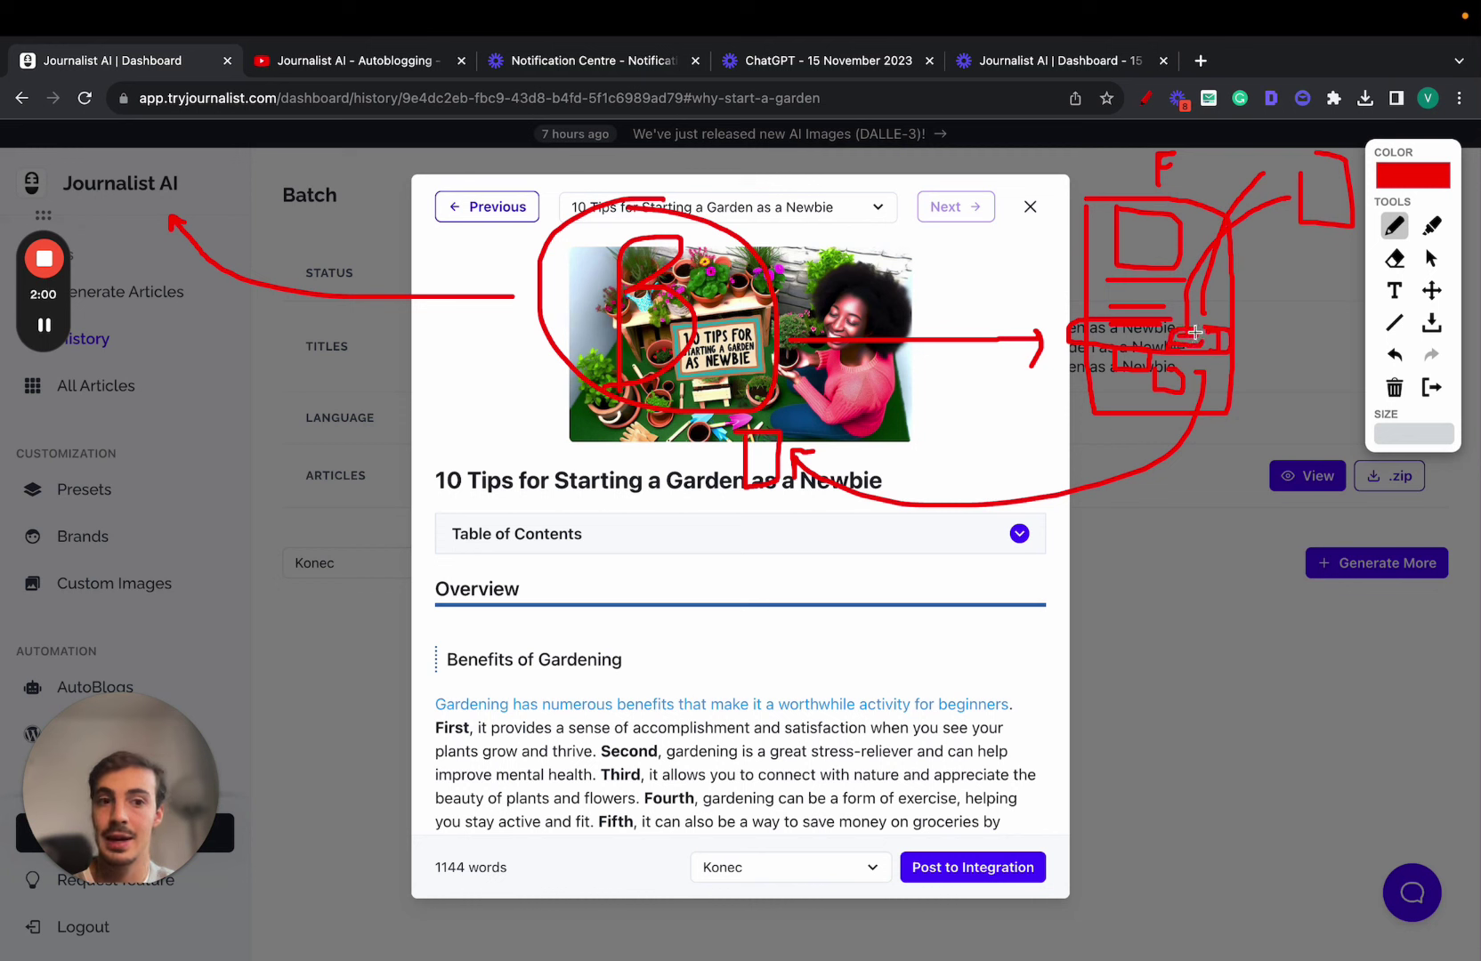
mouse_move(1194, 331)
left_mouse_down()
mouse_move(1212, 249)
mouse_move(1286, 191)
left_mouse_up()
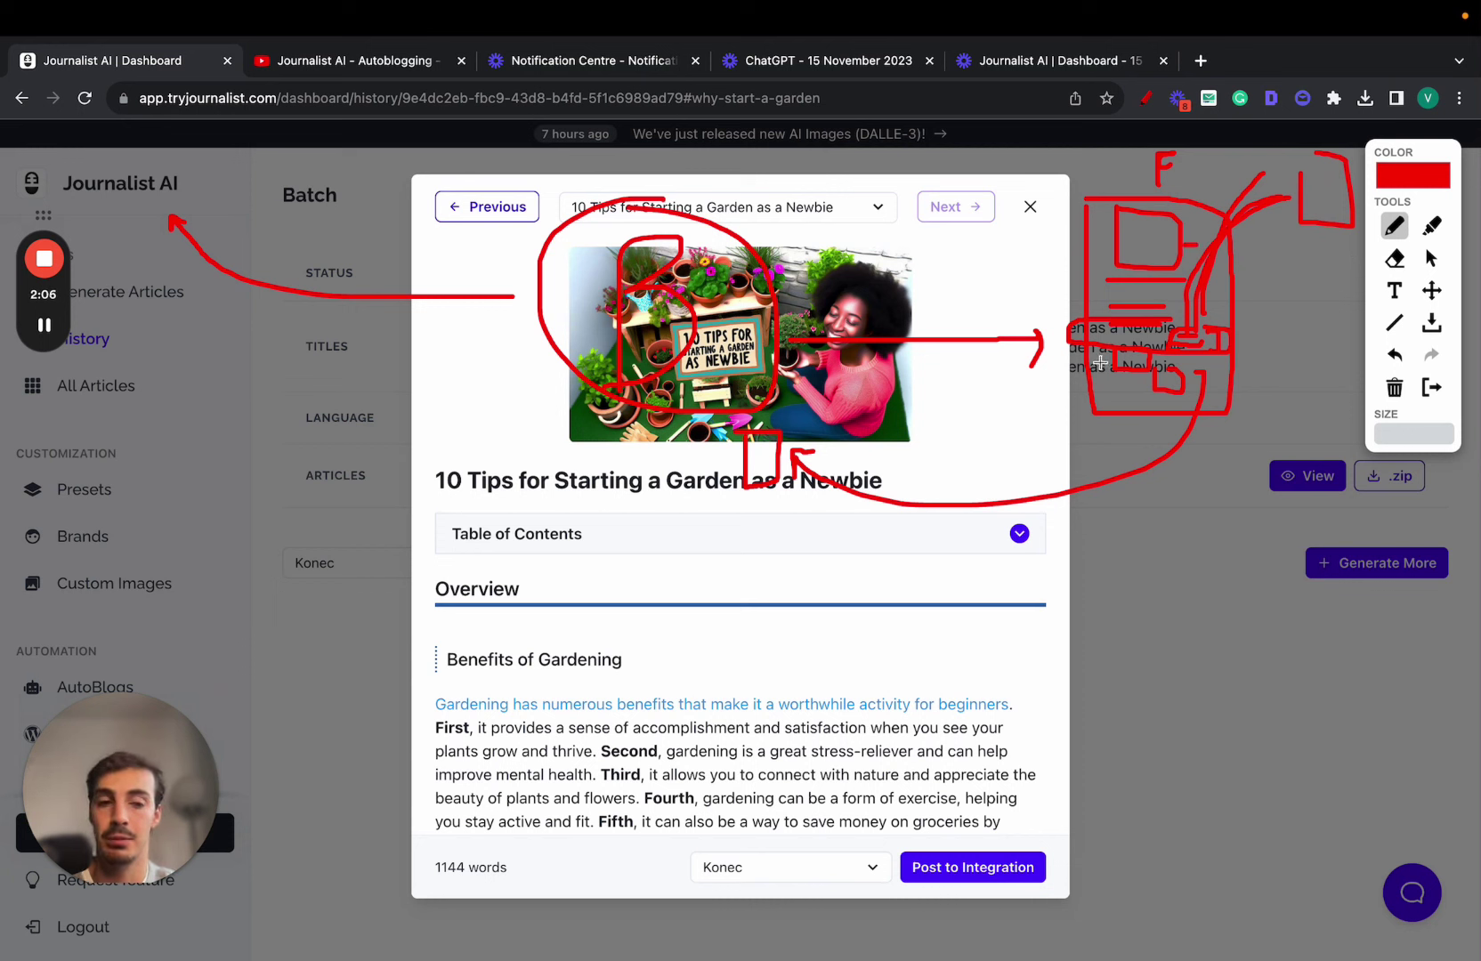
left_click_drag(1117, 392, 1197, 557)
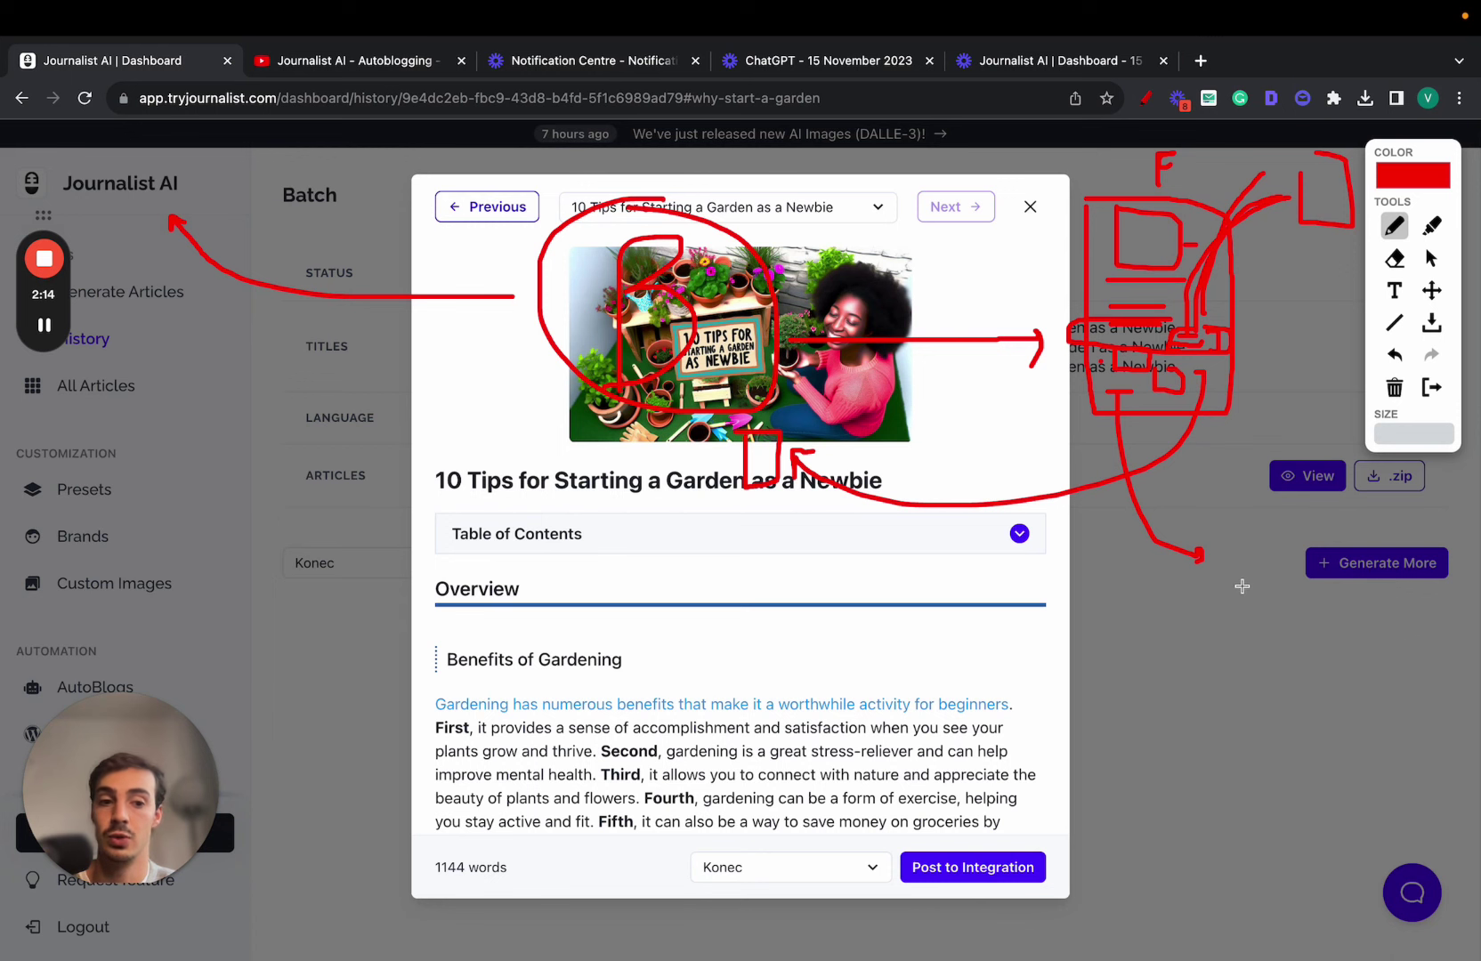
mouse_move(1242, 587)
left_mouse_down()
mouse_move(1295, 536)
mouse_move(1275, 551)
left_mouse_up()
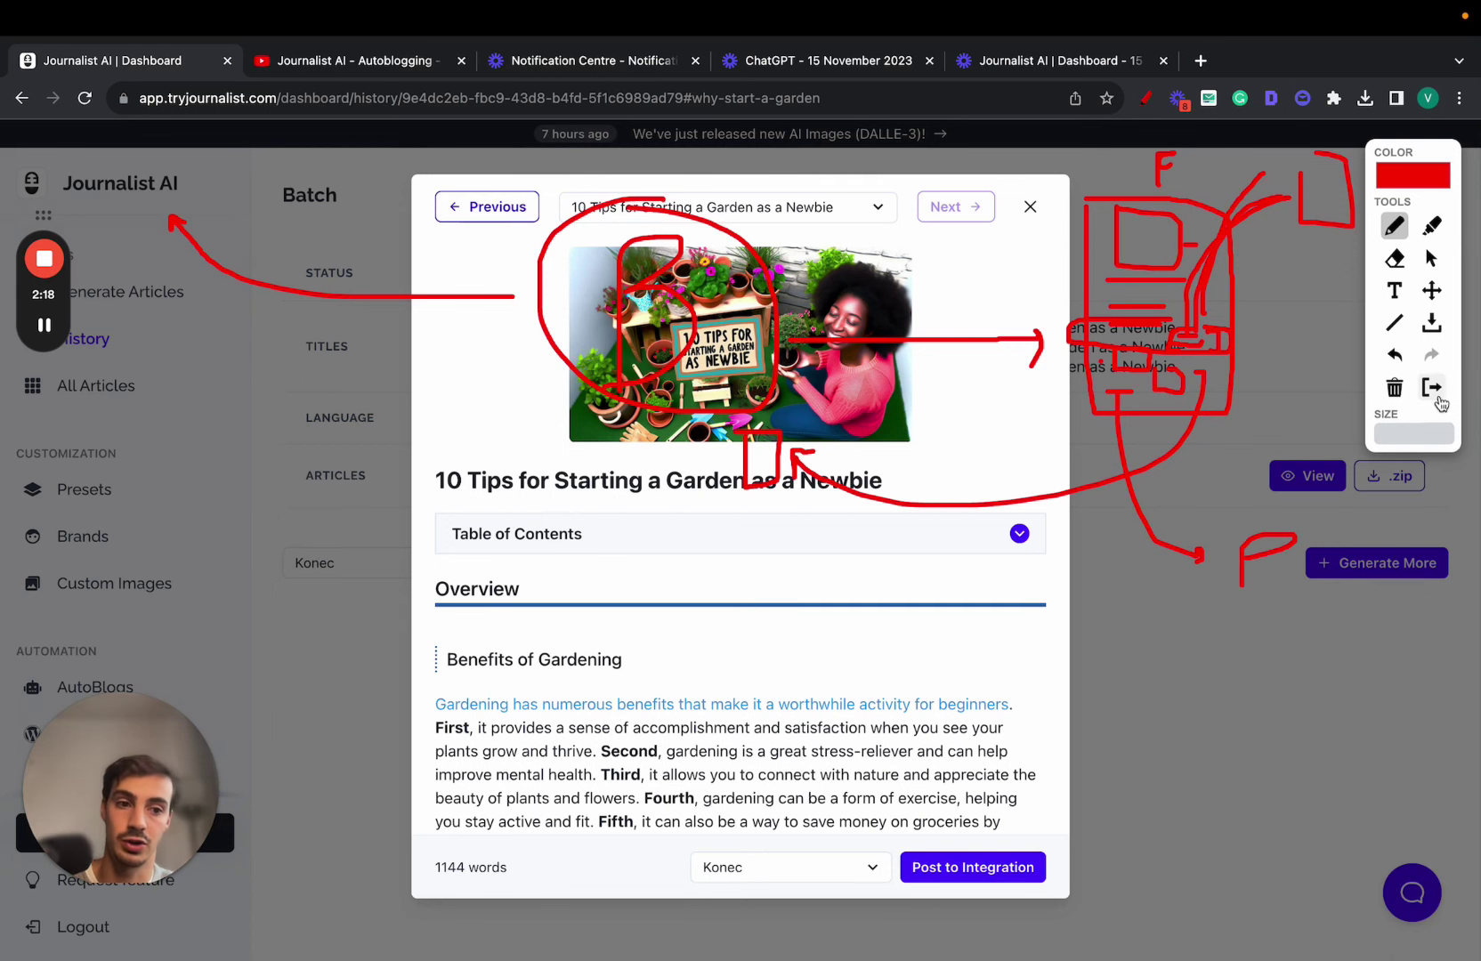
left_click(1435, 391)
Skim the "10 Tips for Starting a Garden as a Newbie" article once more and close the article preview
scroll(744, 506, "down", 20)
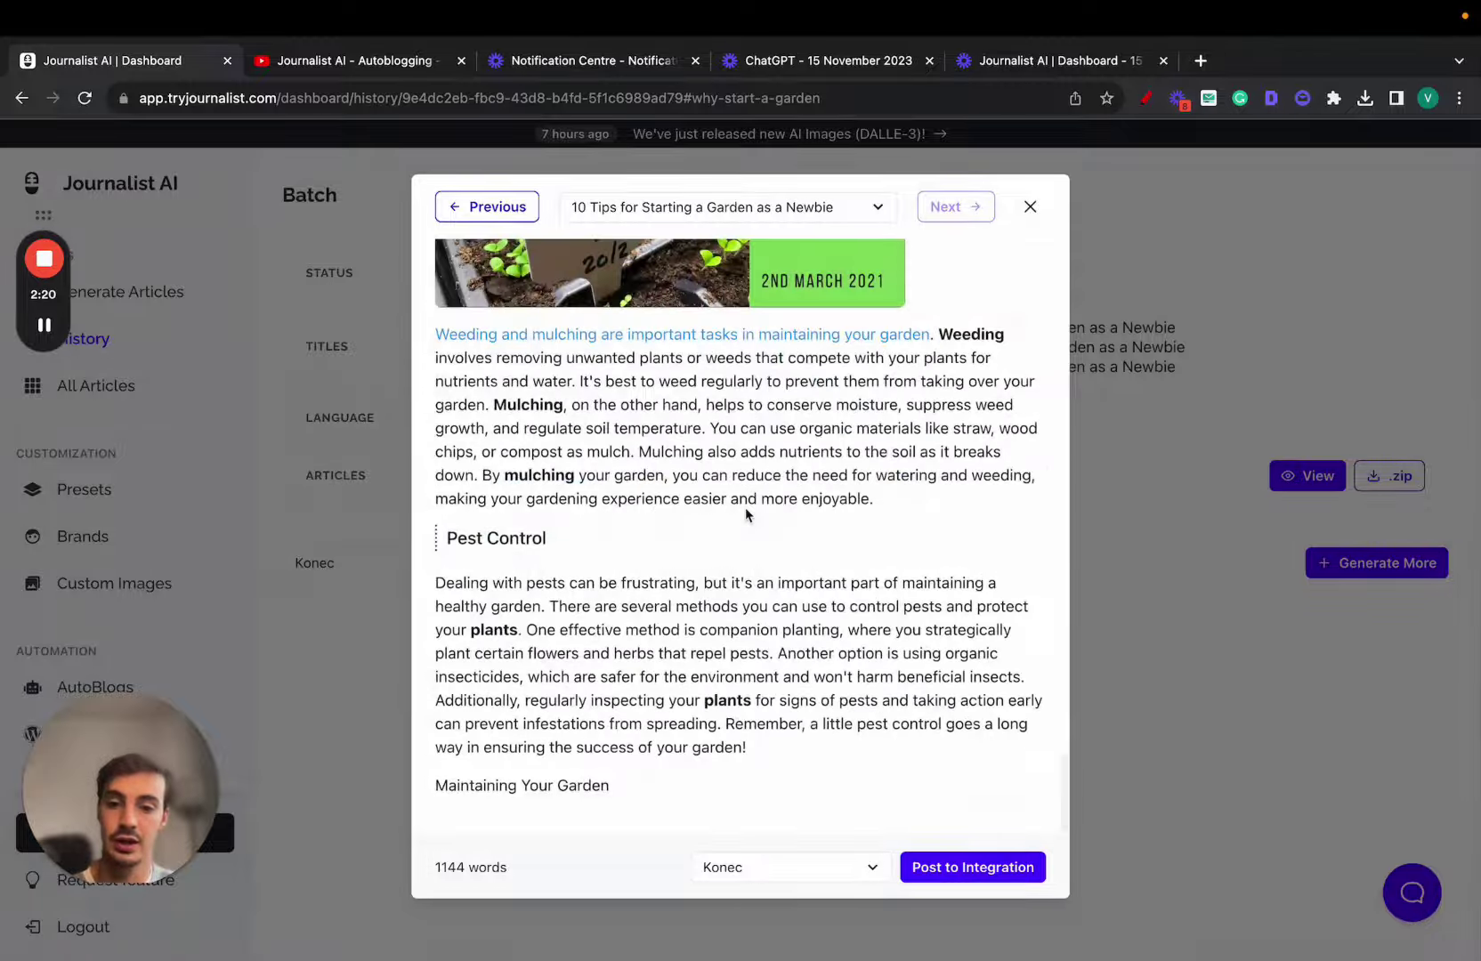
scroll(745, 506, "up", 20)
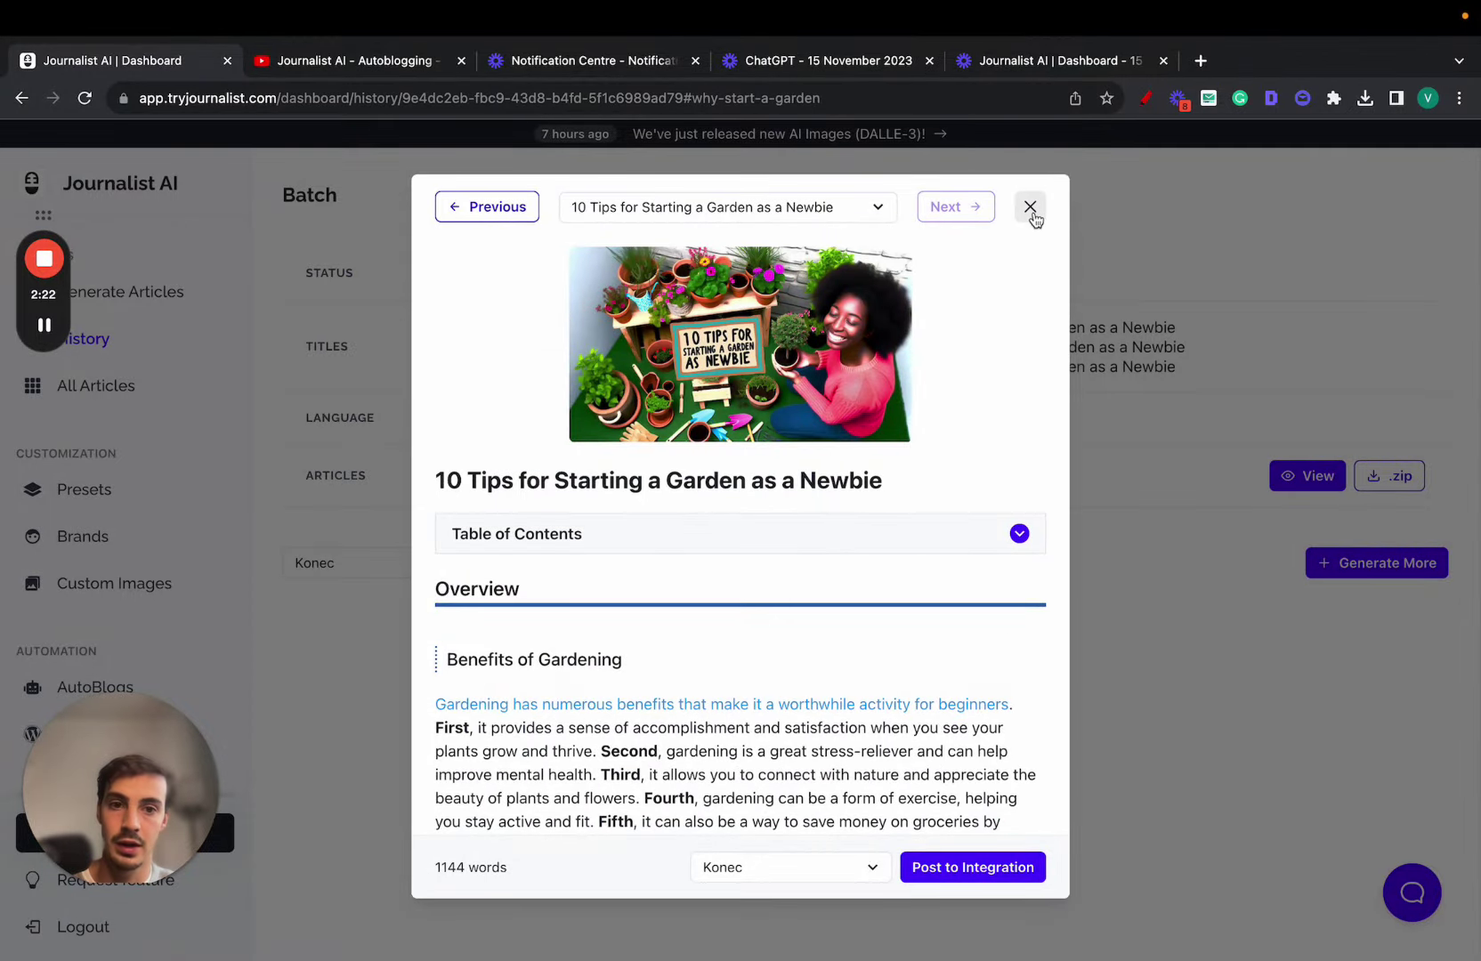
left_click(1029, 208)
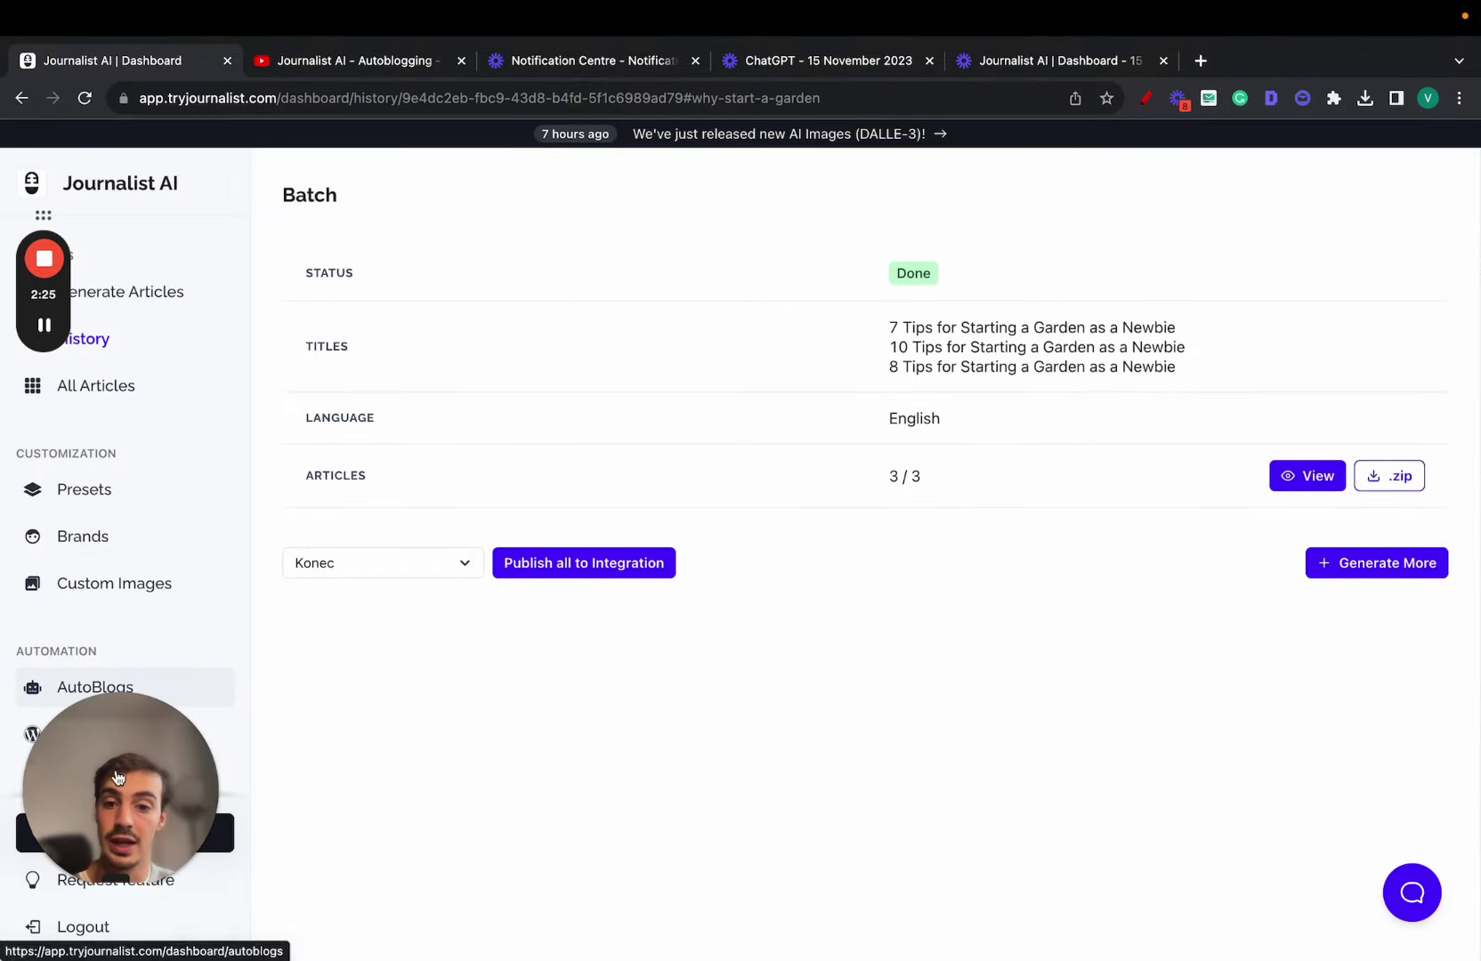
Open the Vettted keyword monitor for editing and review its country, language and last keyword suggestions
left_click_drag(117, 777, 1220, 742)
scroll(118, 692, "down", 3)
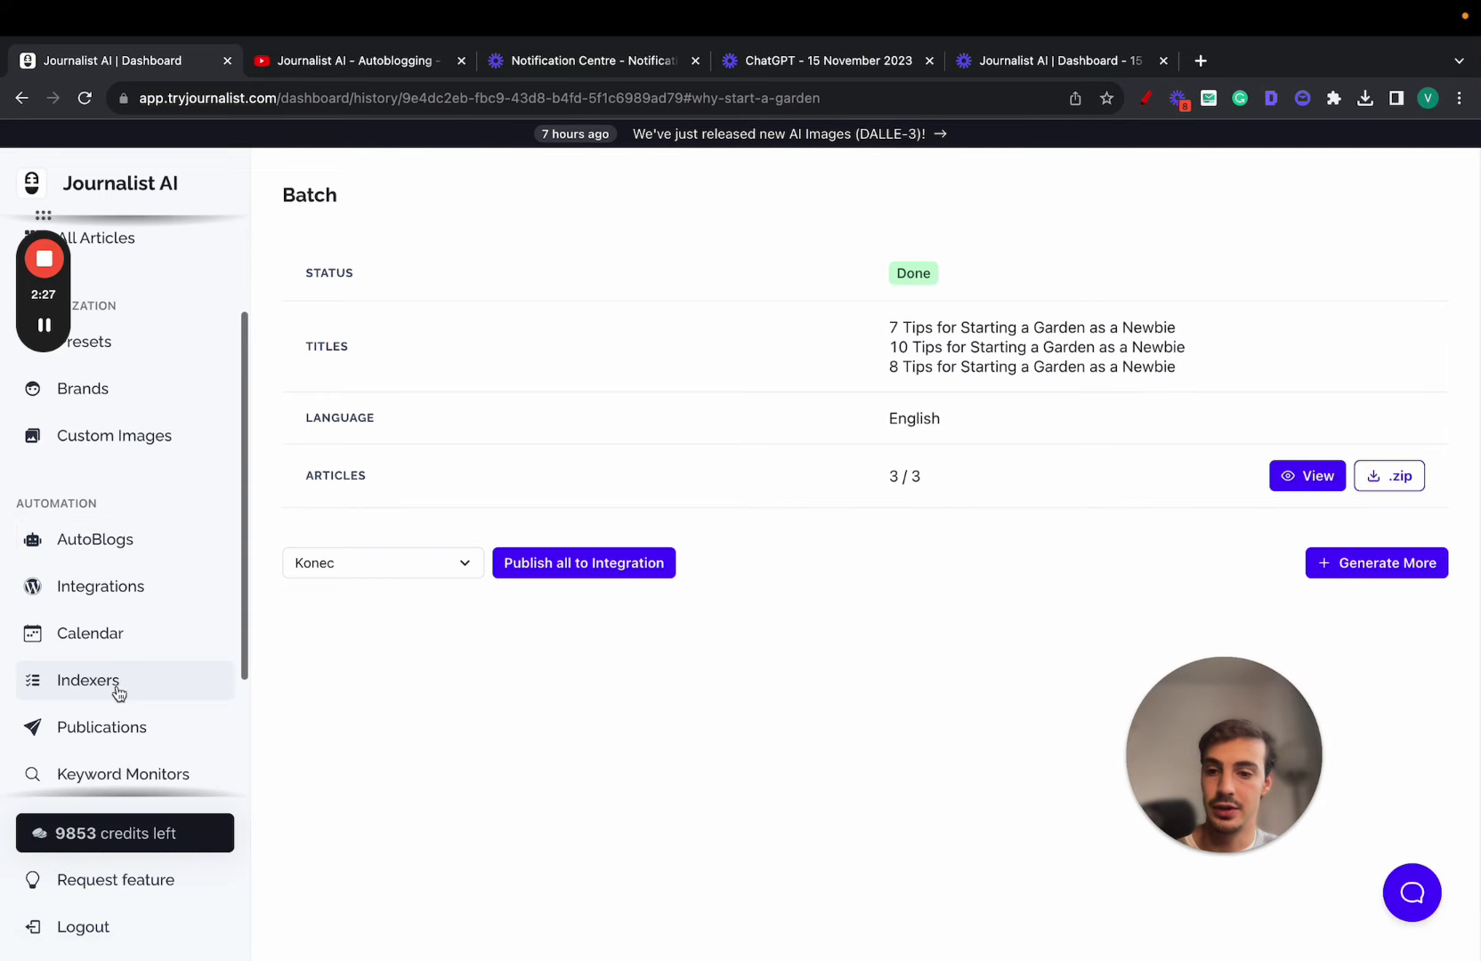
scroll(119, 693, "down", 2)
left_click(102, 672)
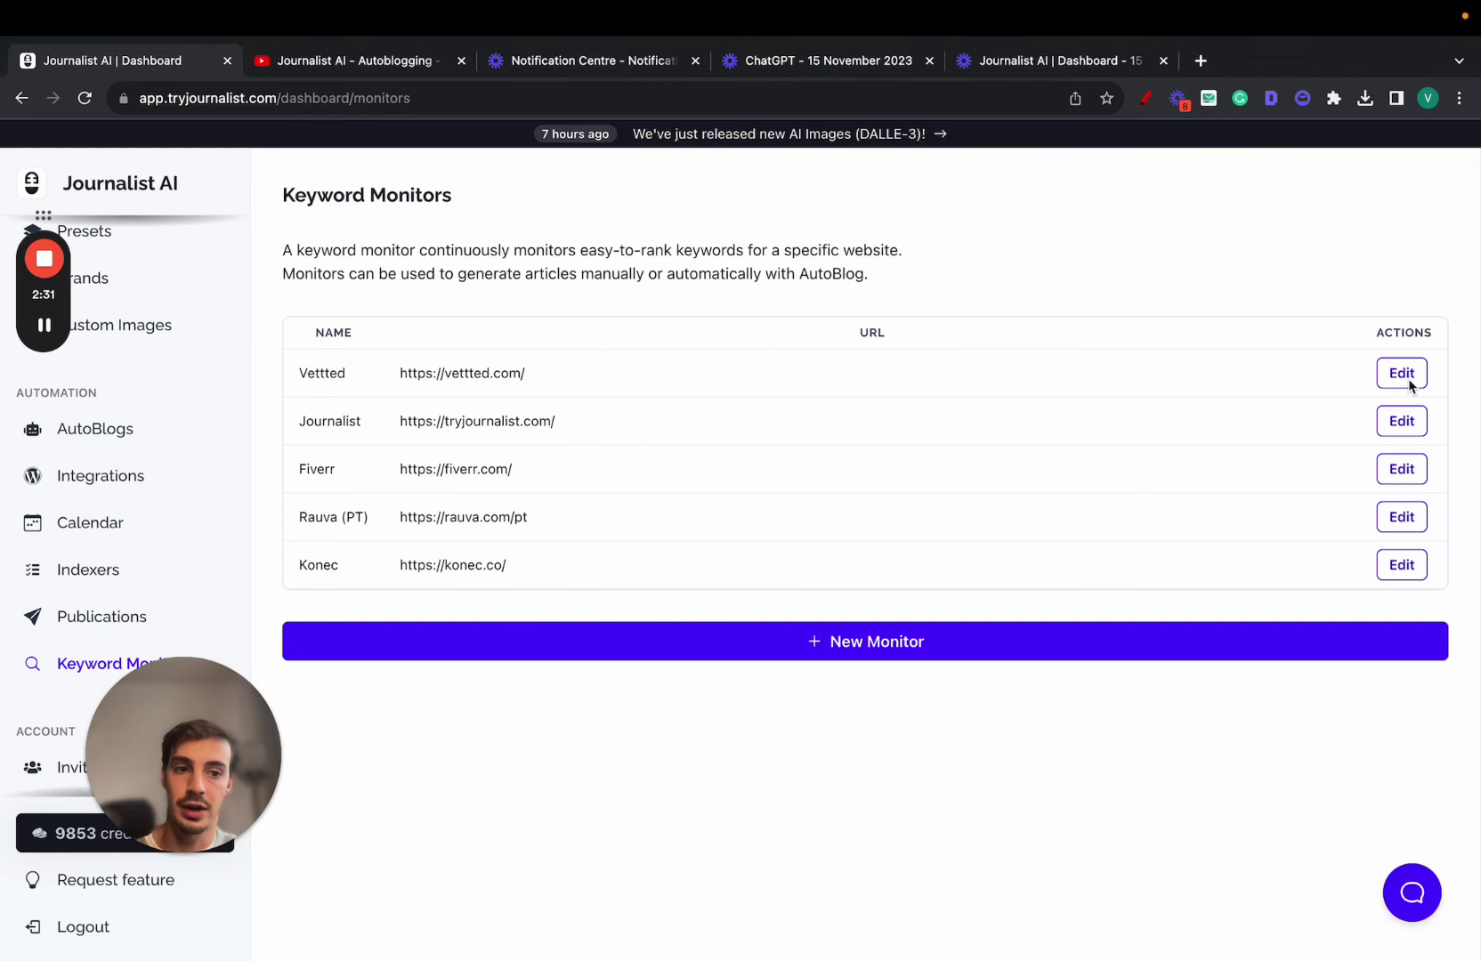
left_click(1401, 374)
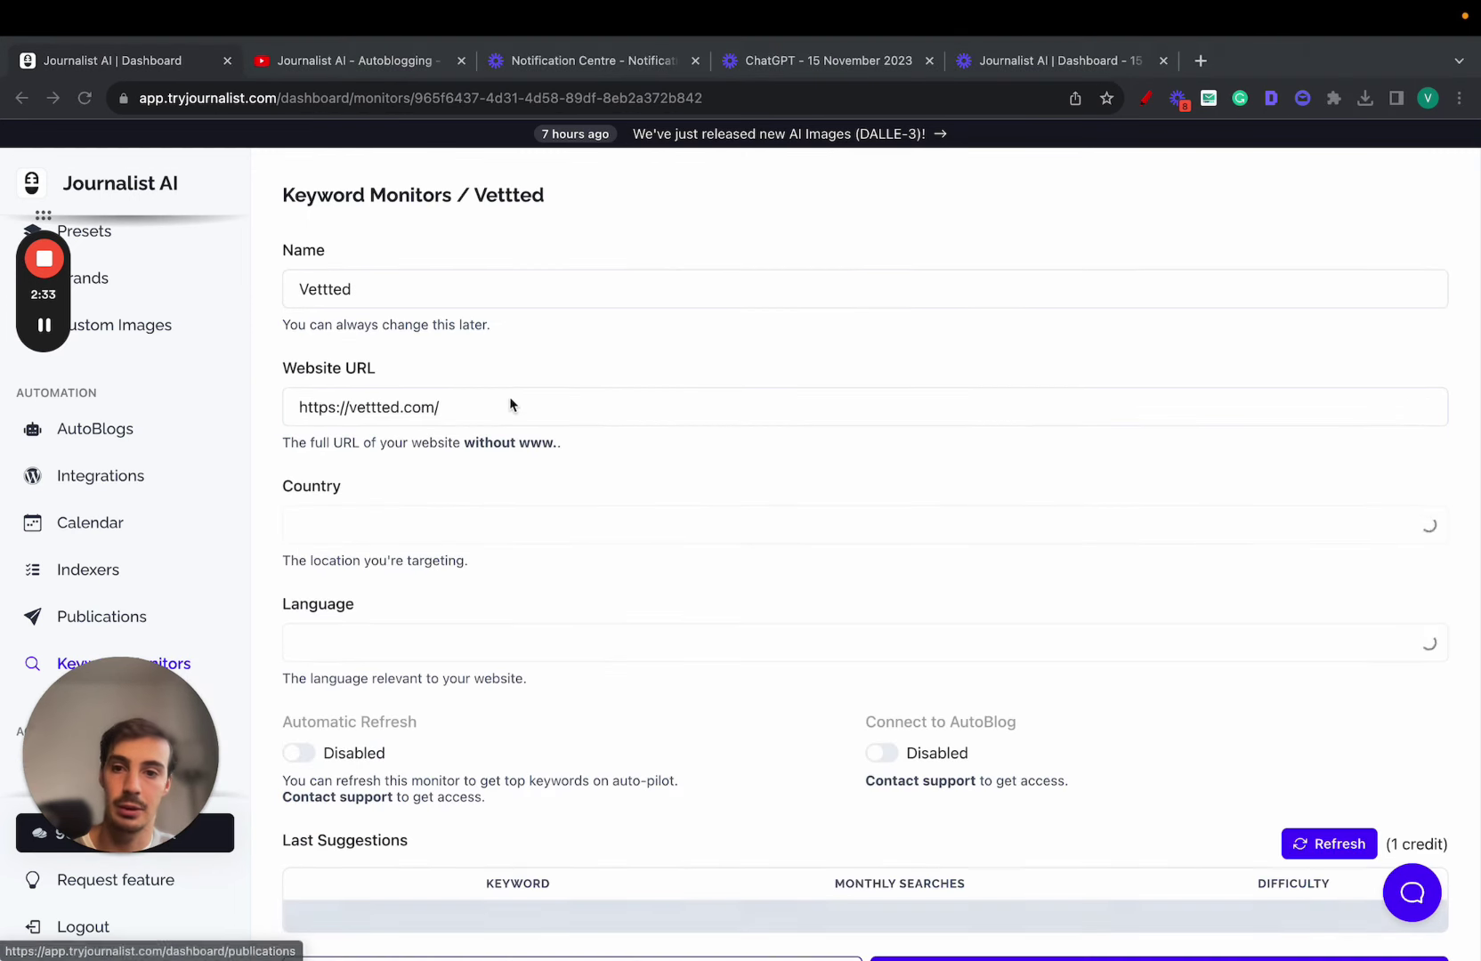
scroll(568, 394, "down", 2)
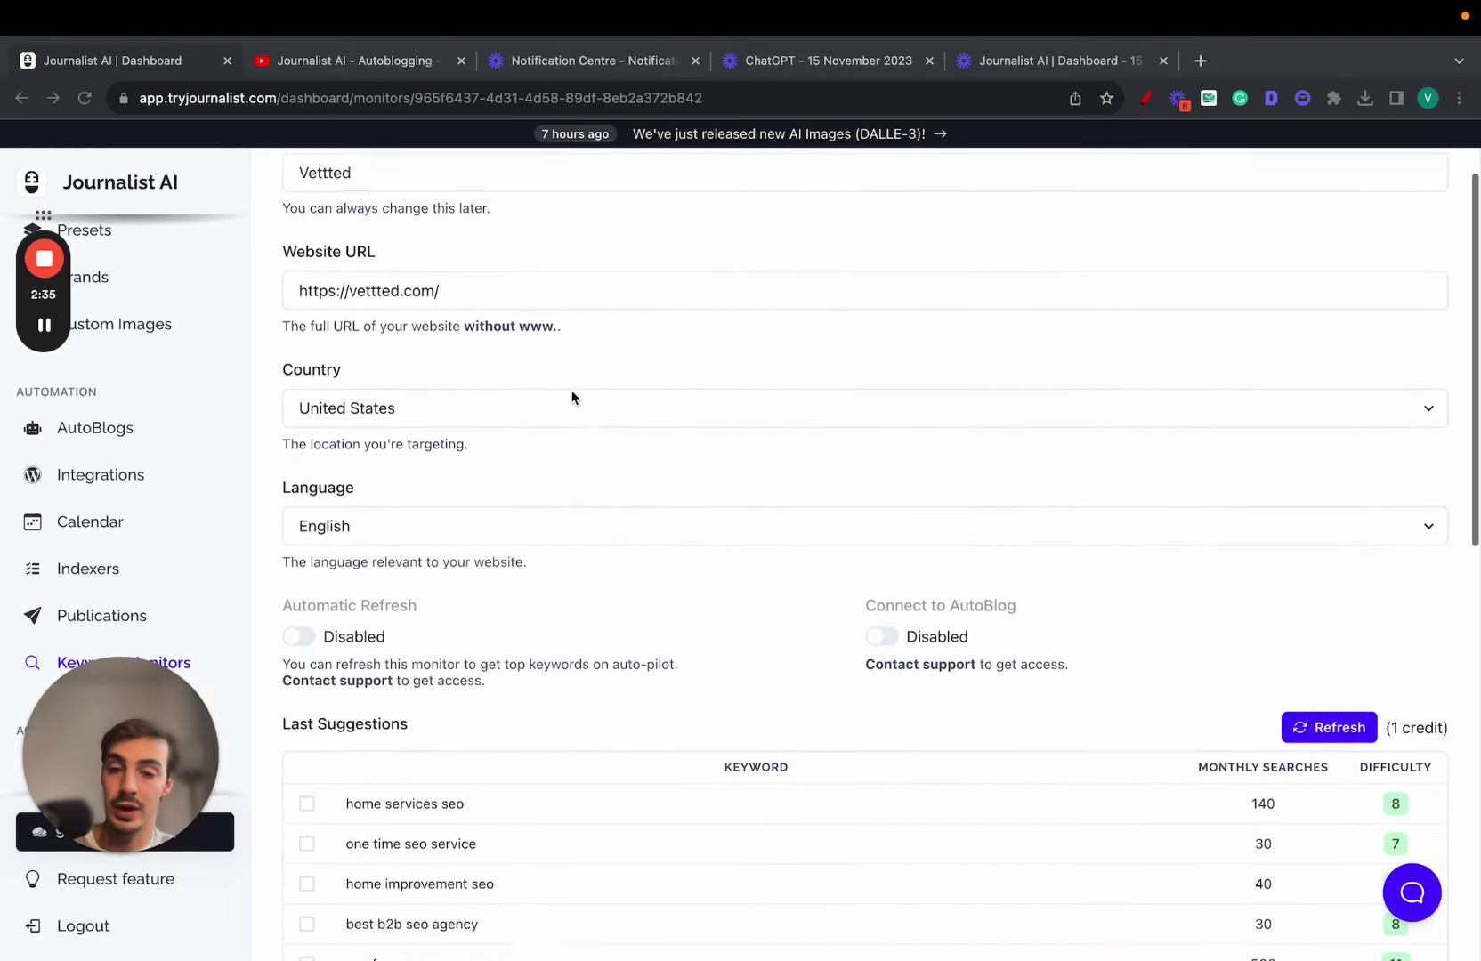
scroll(572, 396, "down", 6)
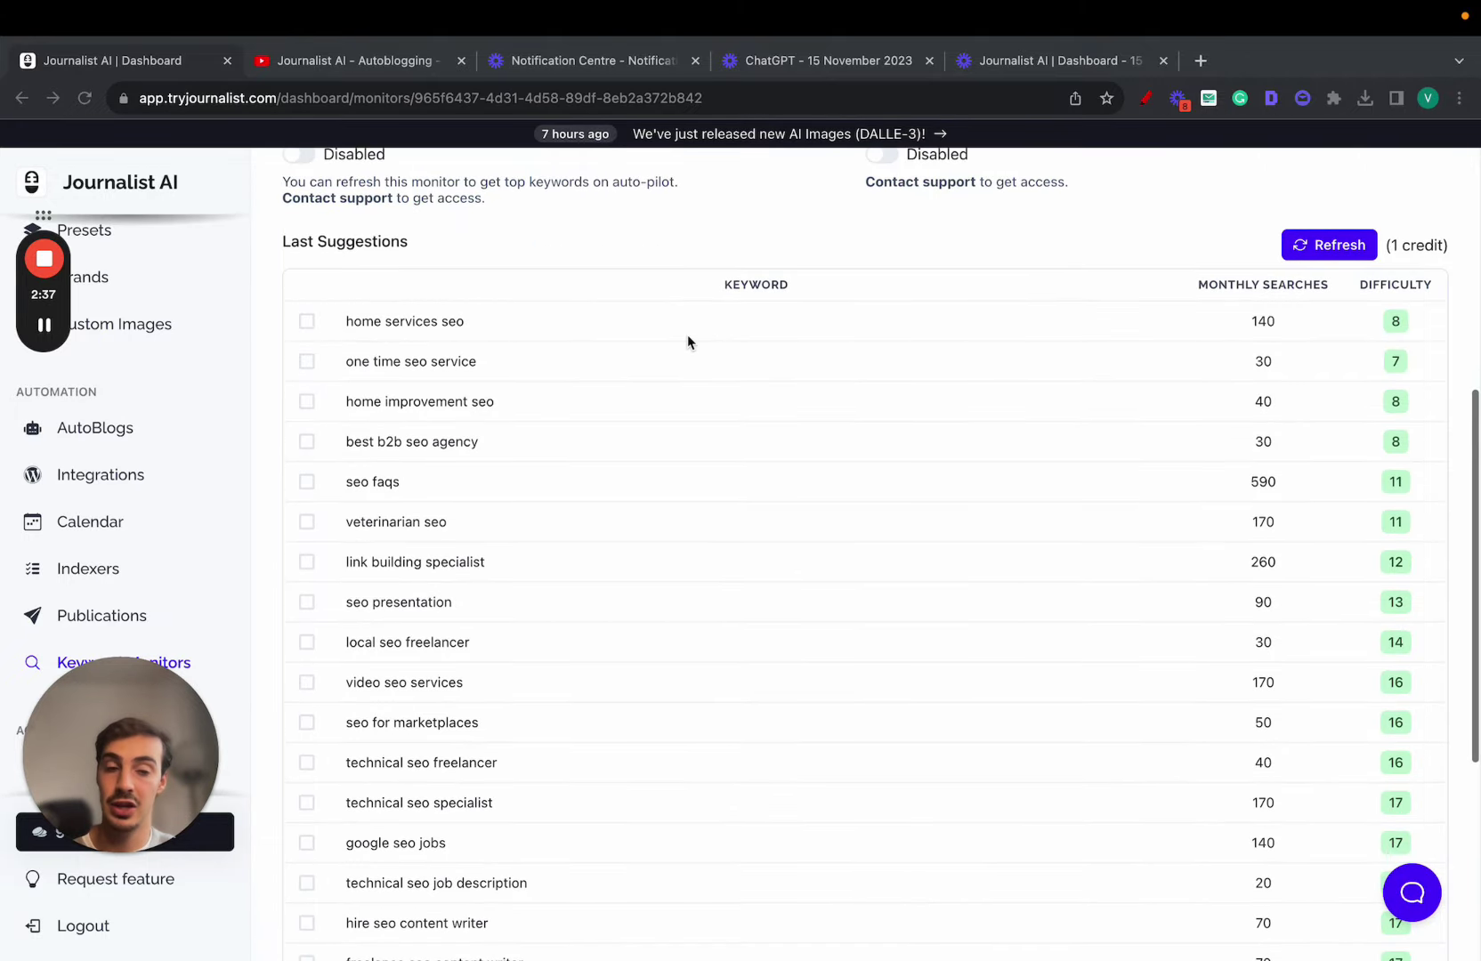
Tick the suggestions home services seo, one time seo service, home improvement seo, best b2b seo agency, veterinarian seo and link building specialist
scroll(1392, 278, "down", 5)
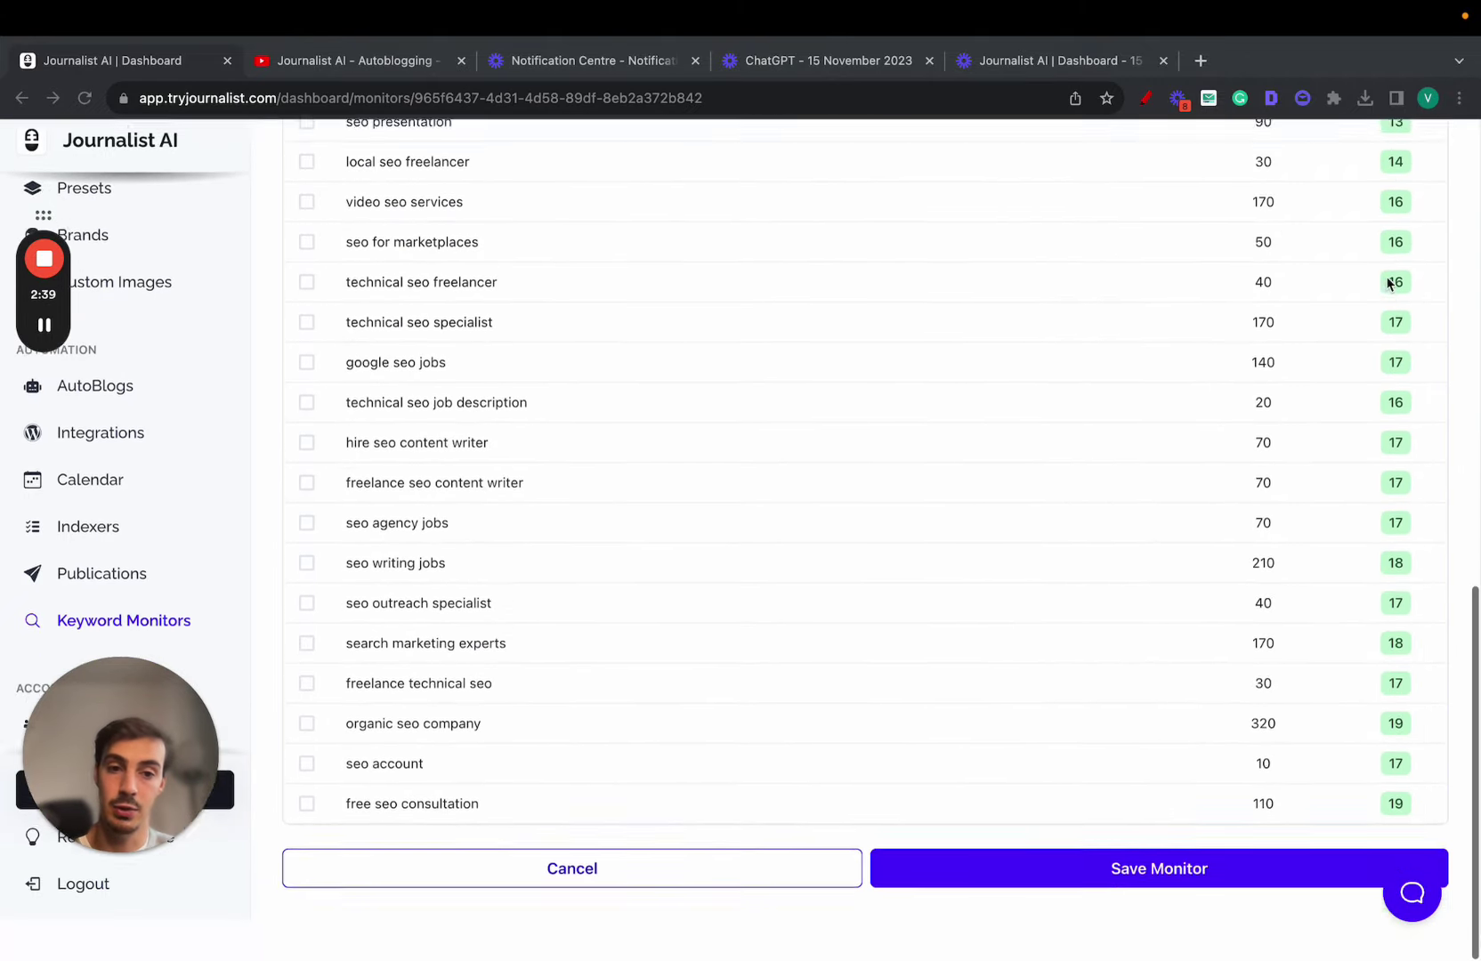
scroll(1390, 283, "up", 5)
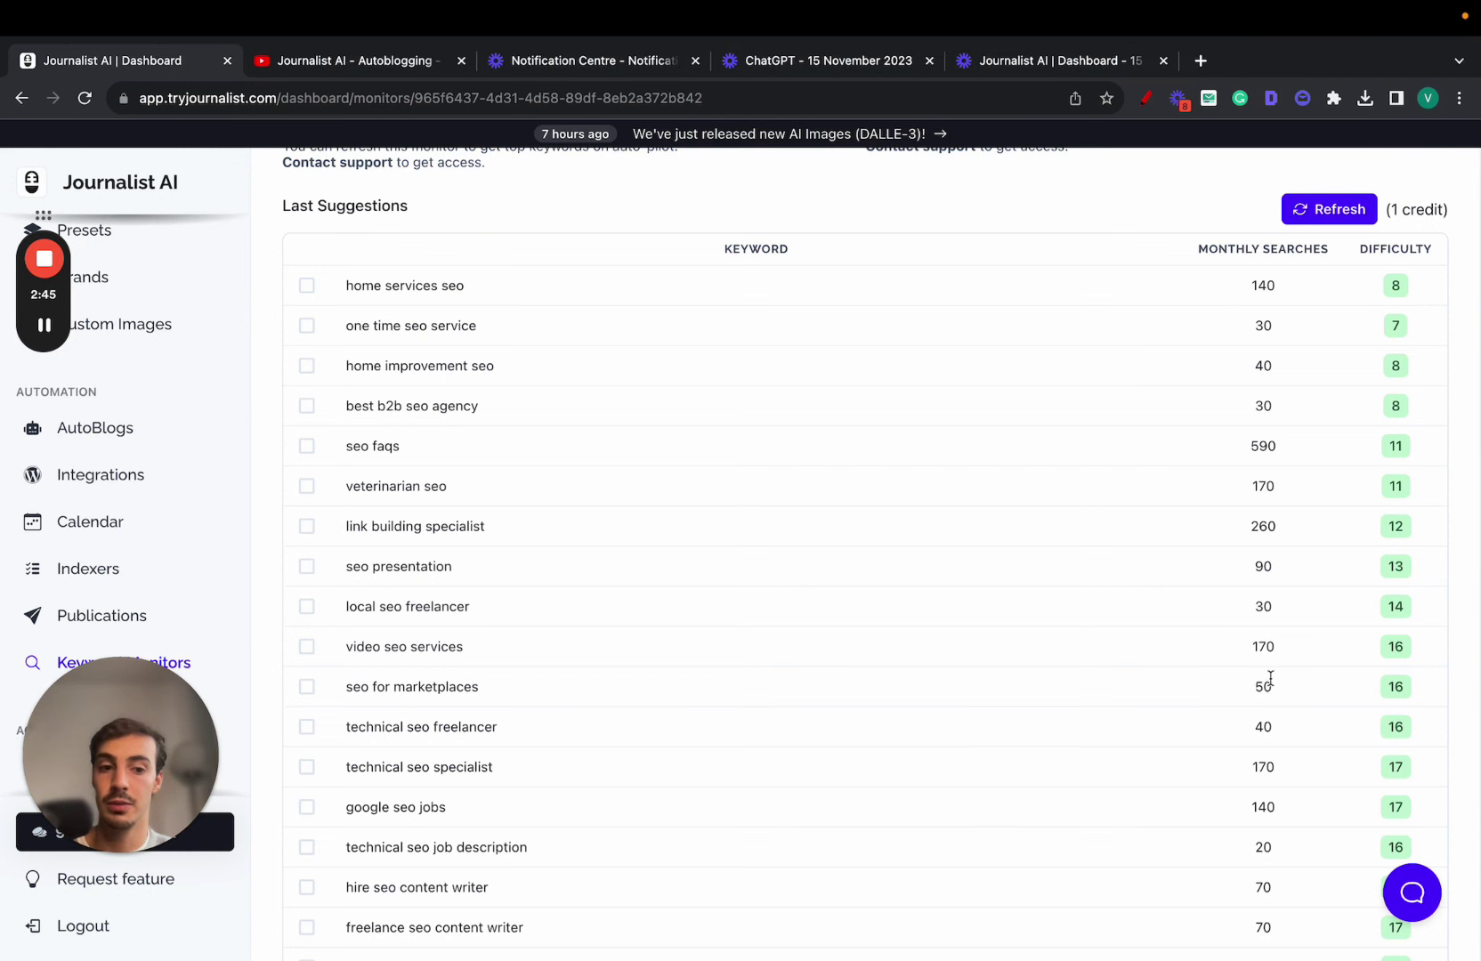
left_click_drag(1270, 678, 1239, 284)
left_click(1459, 327)
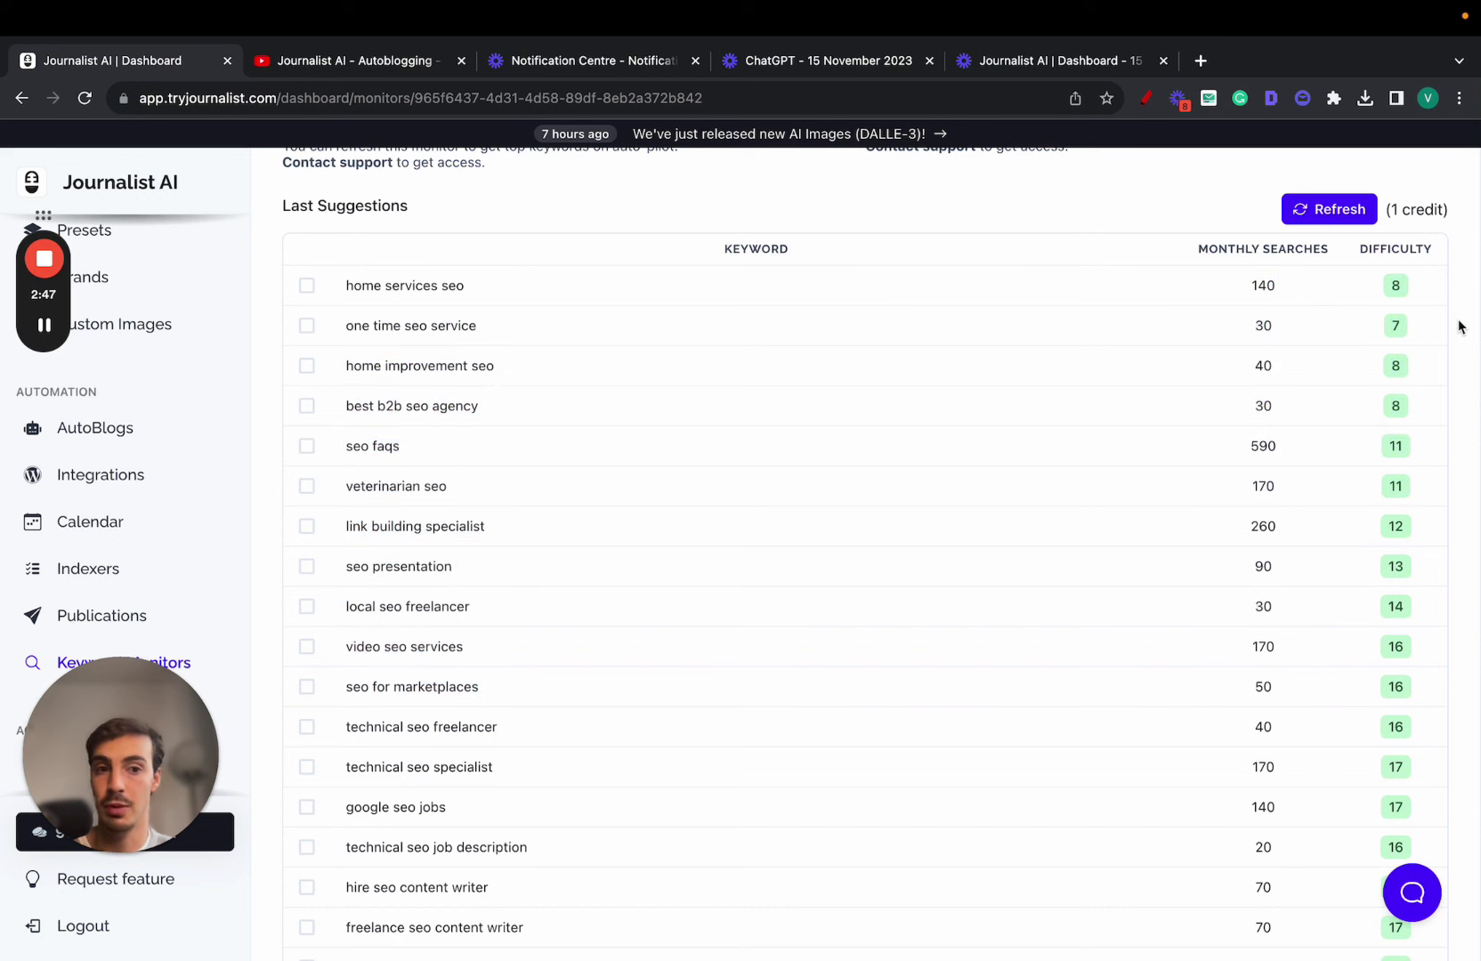
left_click(306, 286)
left_click(306, 326)
left_click(307, 366)
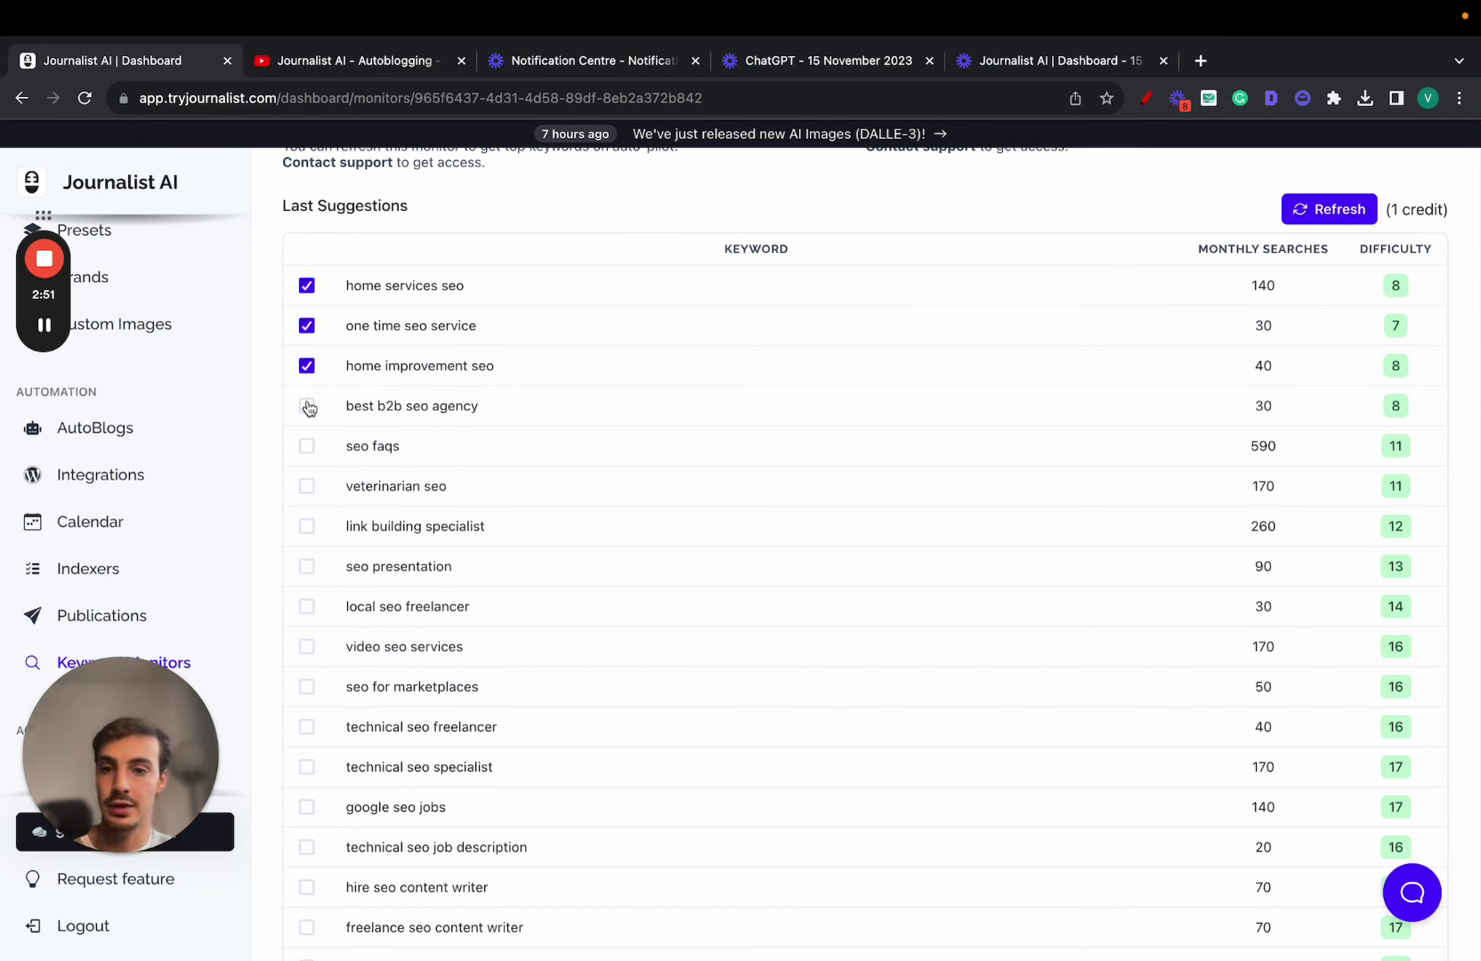
left_click(307, 407)
left_click(307, 489)
left_click(306, 527)
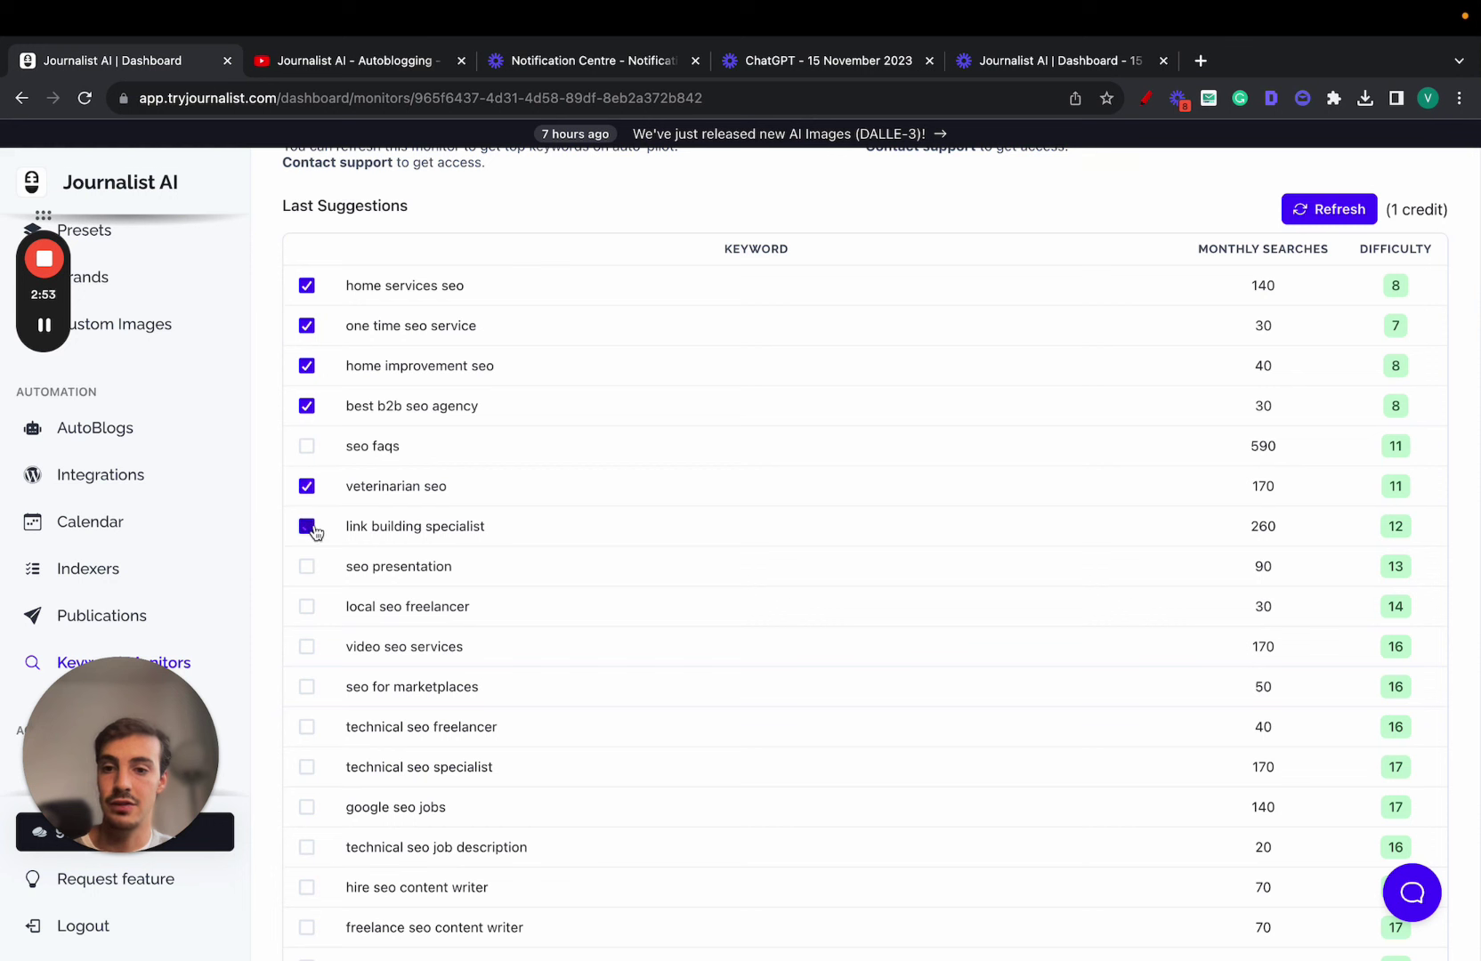
With the red annotation pen, underline the Journalist AI name and draw an arrow from it to a page outline over the keyword list
left_click(1145, 98)
mouse_move(74, 197)
left_mouse_down()
mouse_move(152, 199)
mouse_move(162, 269)
mouse_move(580, 415)
left_mouse_up()
mouse_move(695, 294)
left_mouse_down()
mouse_move(694, 595)
mouse_move(958, 392)
mouse_move(692, 266)
left_mouse_up()
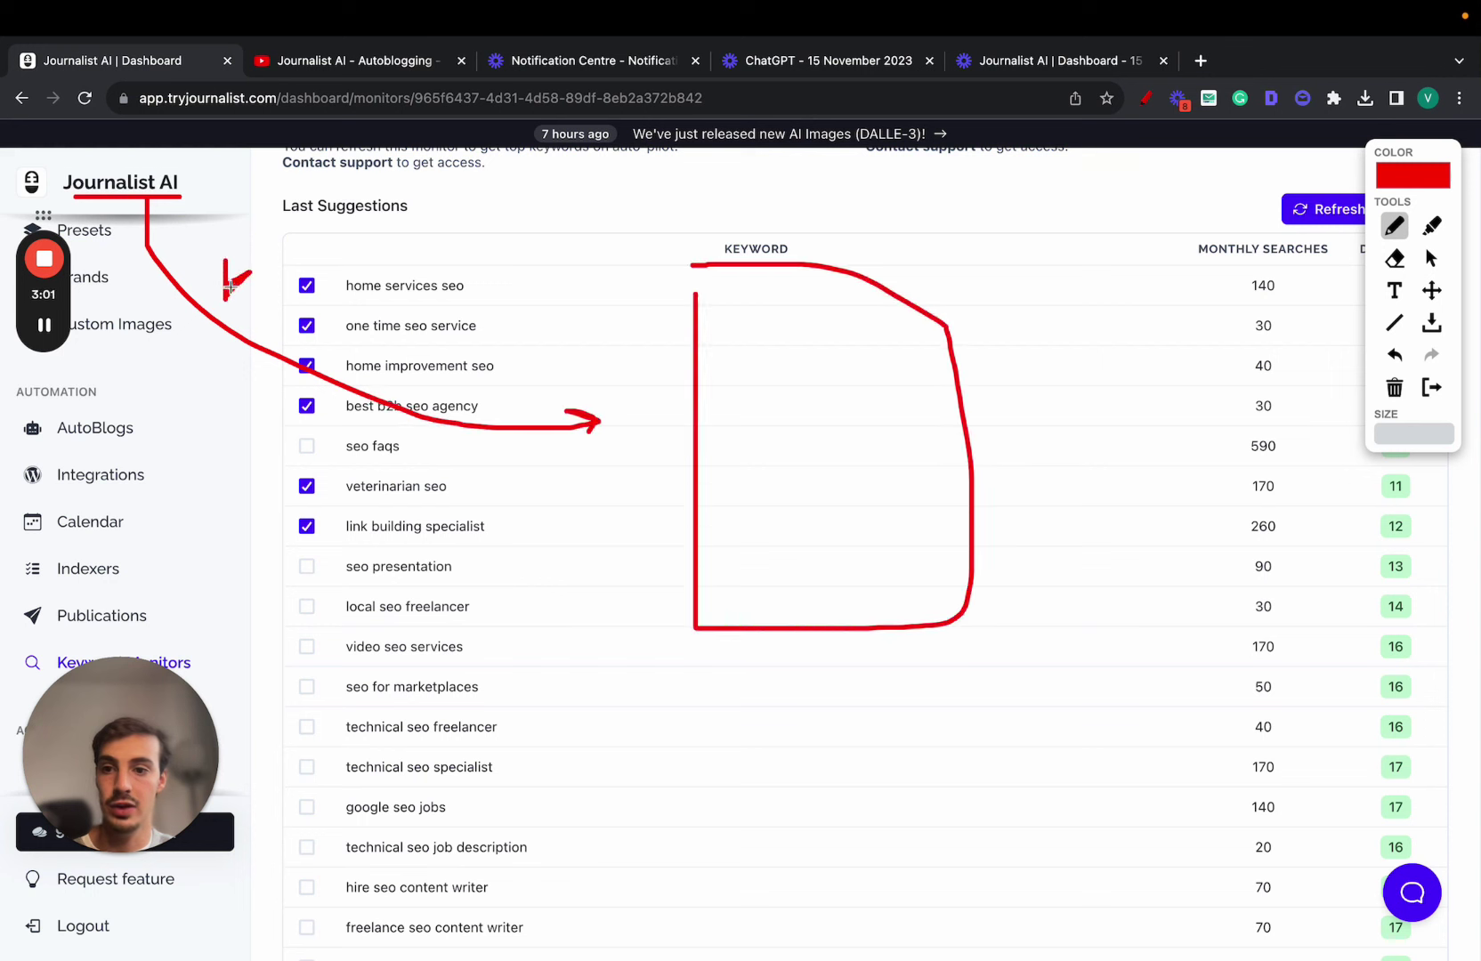
Write K + G + P in red above the arrow that leads to the page outline
left_click_drag(230, 287, 250, 300)
mouse_move(275, 275)
left_mouse_down()
mouse_move(276, 312)
mouse_move(322, 316)
left_mouse_up()
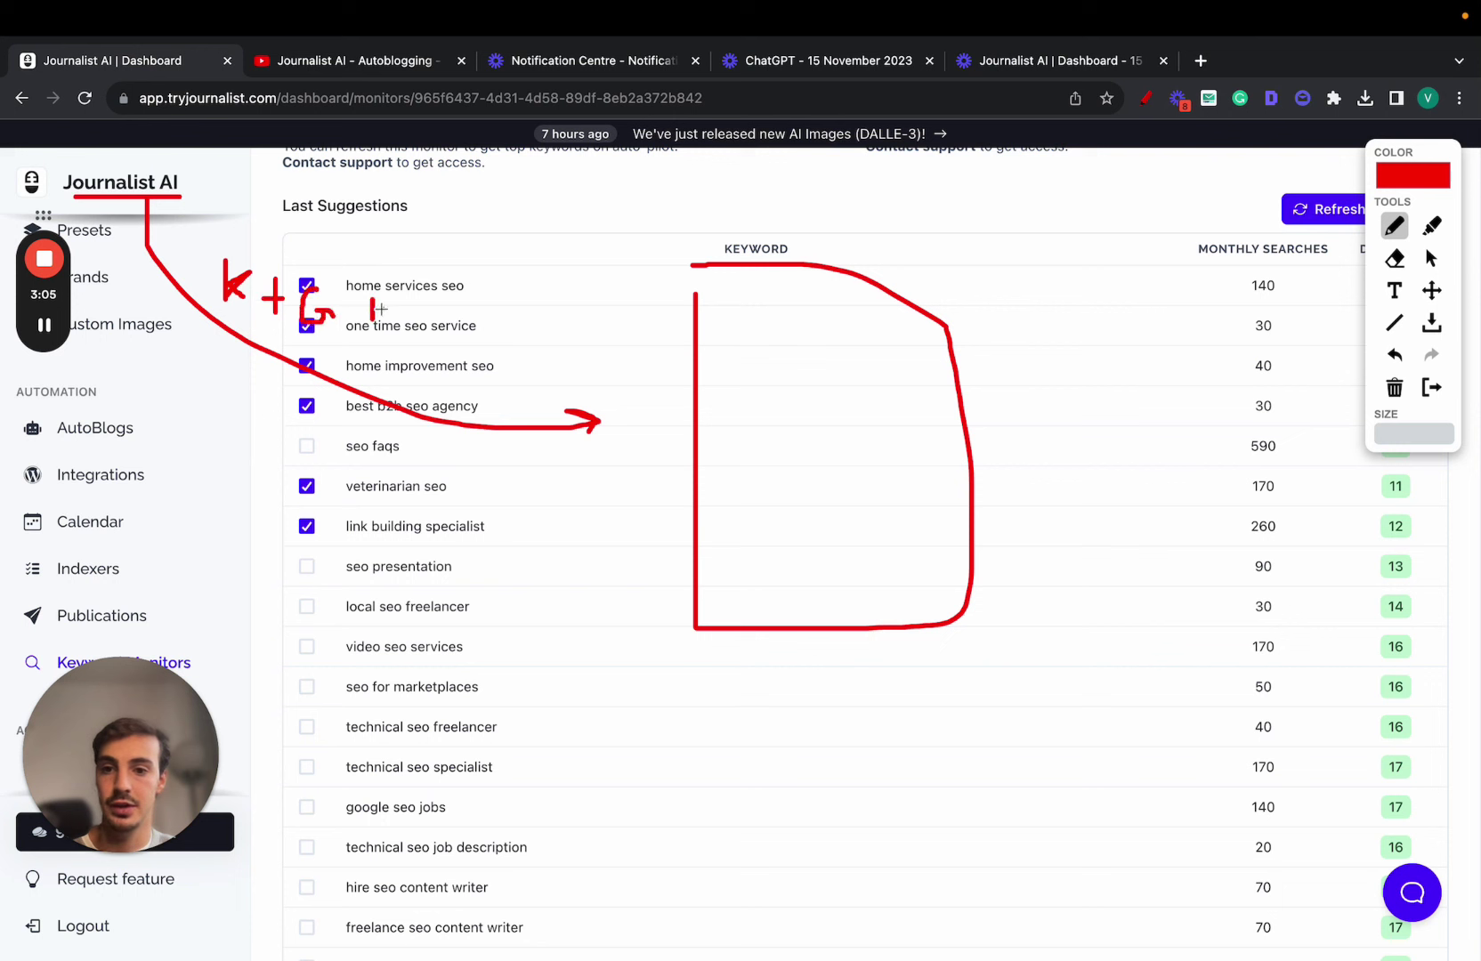
left_click_drag(408, 322, 411, 308)
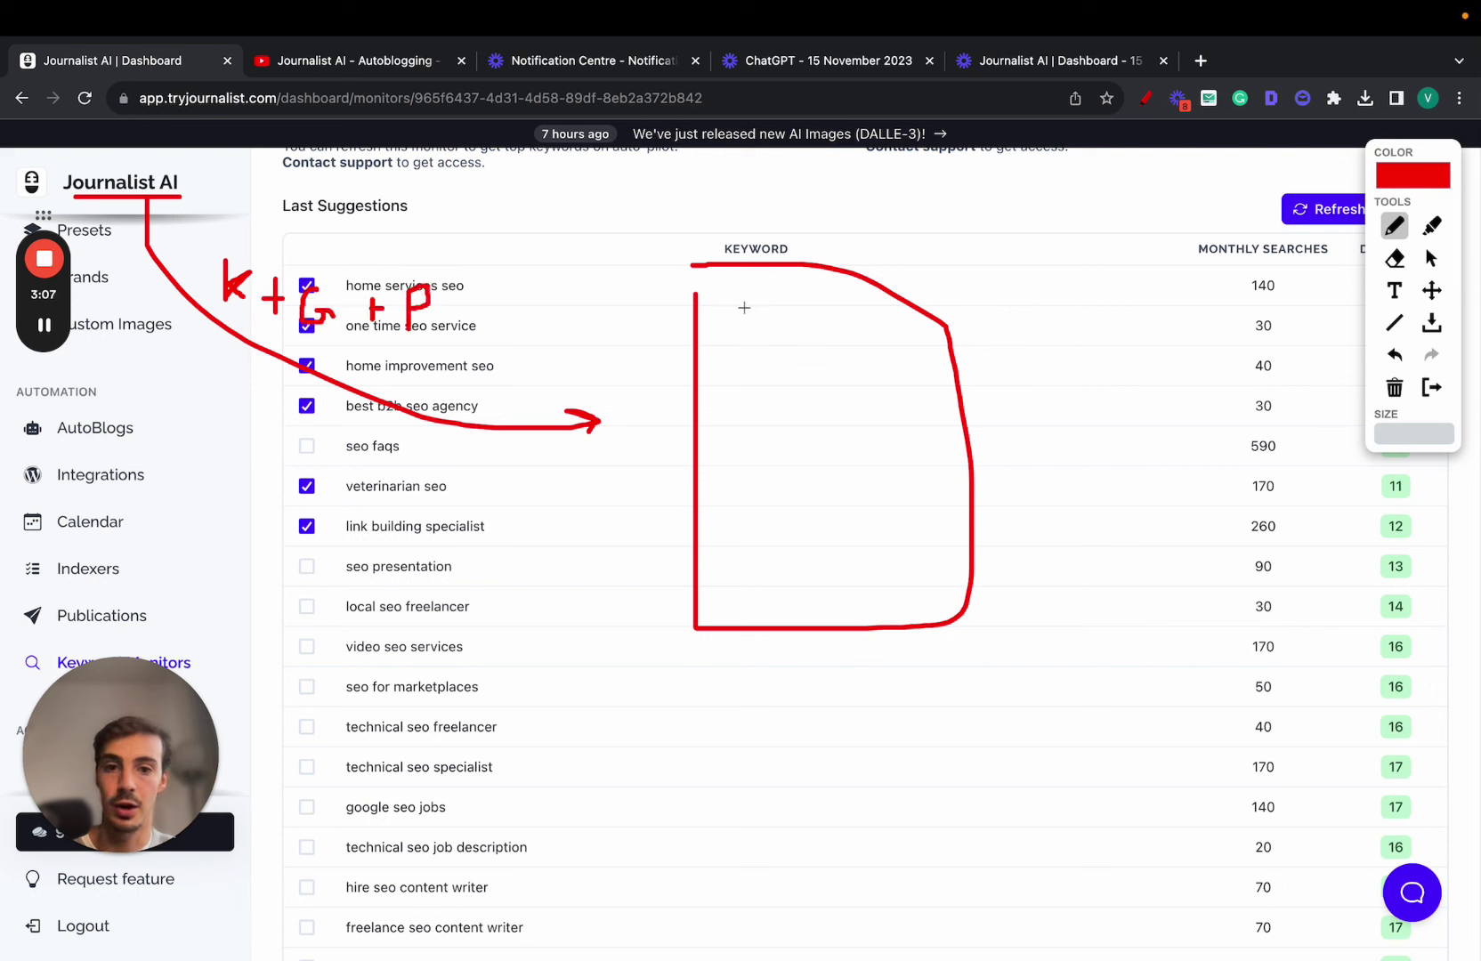
Sketch six small boxes inside the page outline and link the last one with two lines to a larger page outline
mouse_move(725, 296)
left_mouse_down()
mouse_move(725, 349)
mouse_move(764, 328)
mouse_move(841, 372)
left_mouse_up()
mouse_move(808, 306)
left_mouse_down()
mouse_move(867, 313)
mouse_move(925, 374)
mouse_move(895, 319)
left_mouse_up()
mouse_move(731, 393)
left_mouse_down()
mouse_move(779, 426)
mouse_move(752, 393)
mouse_move(816, 464)
mouse_move(829, 421)
mouse_move(936, 441)
mouse_move(886, 411)
mouse_move(1074, 271)
left_mouse_up()
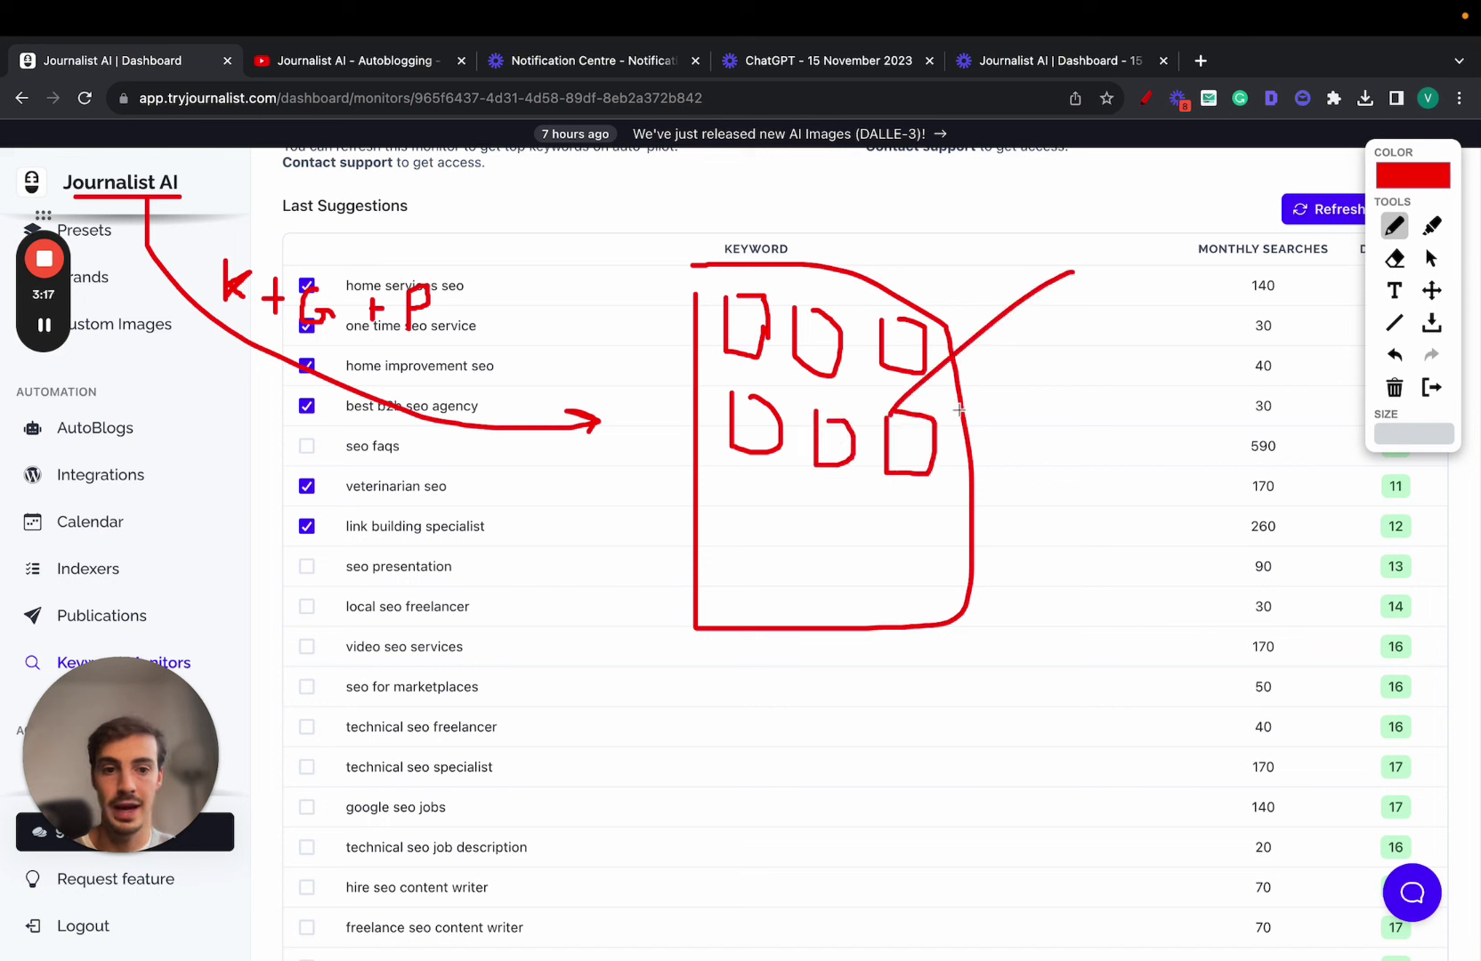
left_click_drag(916, 462, 1030, 514)
mouse_move(1072, 269)
left_mouse_down()
mouse_move(1072, 484)
mouse_move(1326, 665)
mouse_move(1268, 184)
mouse_move(1045, 251)
mouse_move(1061, 302)
left_mouse_up()
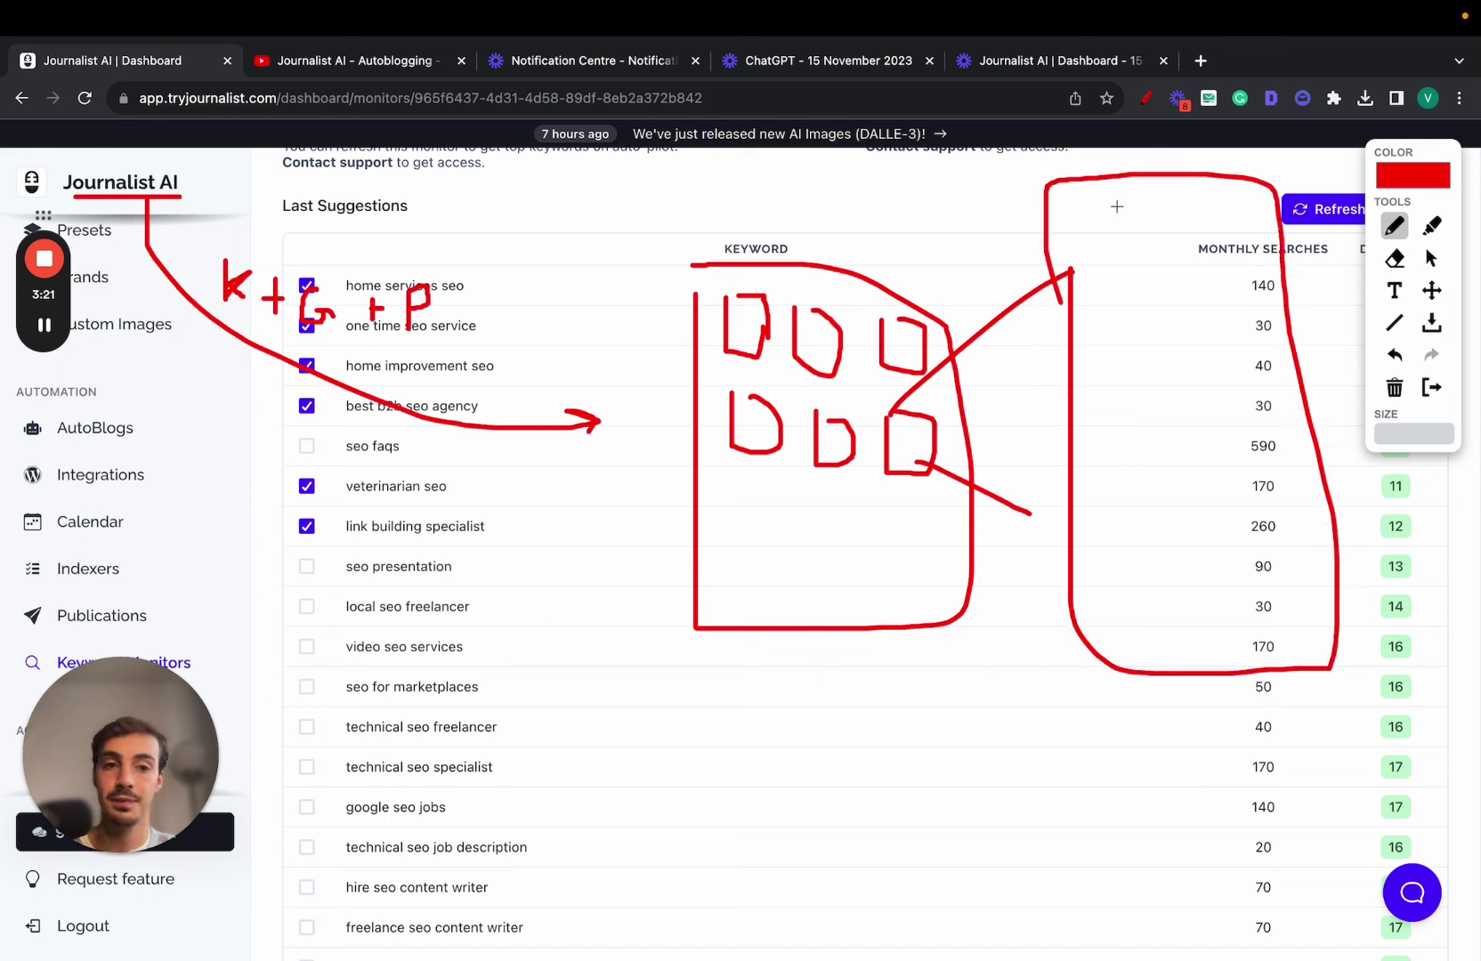
Fill the larger page outline with an image frame, text lines and two small boxes, and switch from drawing to the pointer
mouse_move(1117, 206)
left_mouse_down()
mouse_move(1221, 275)
mouse_move(1097, 190)
left_mouse_up()
left_click_drag(1099, 289, 1272, 291)
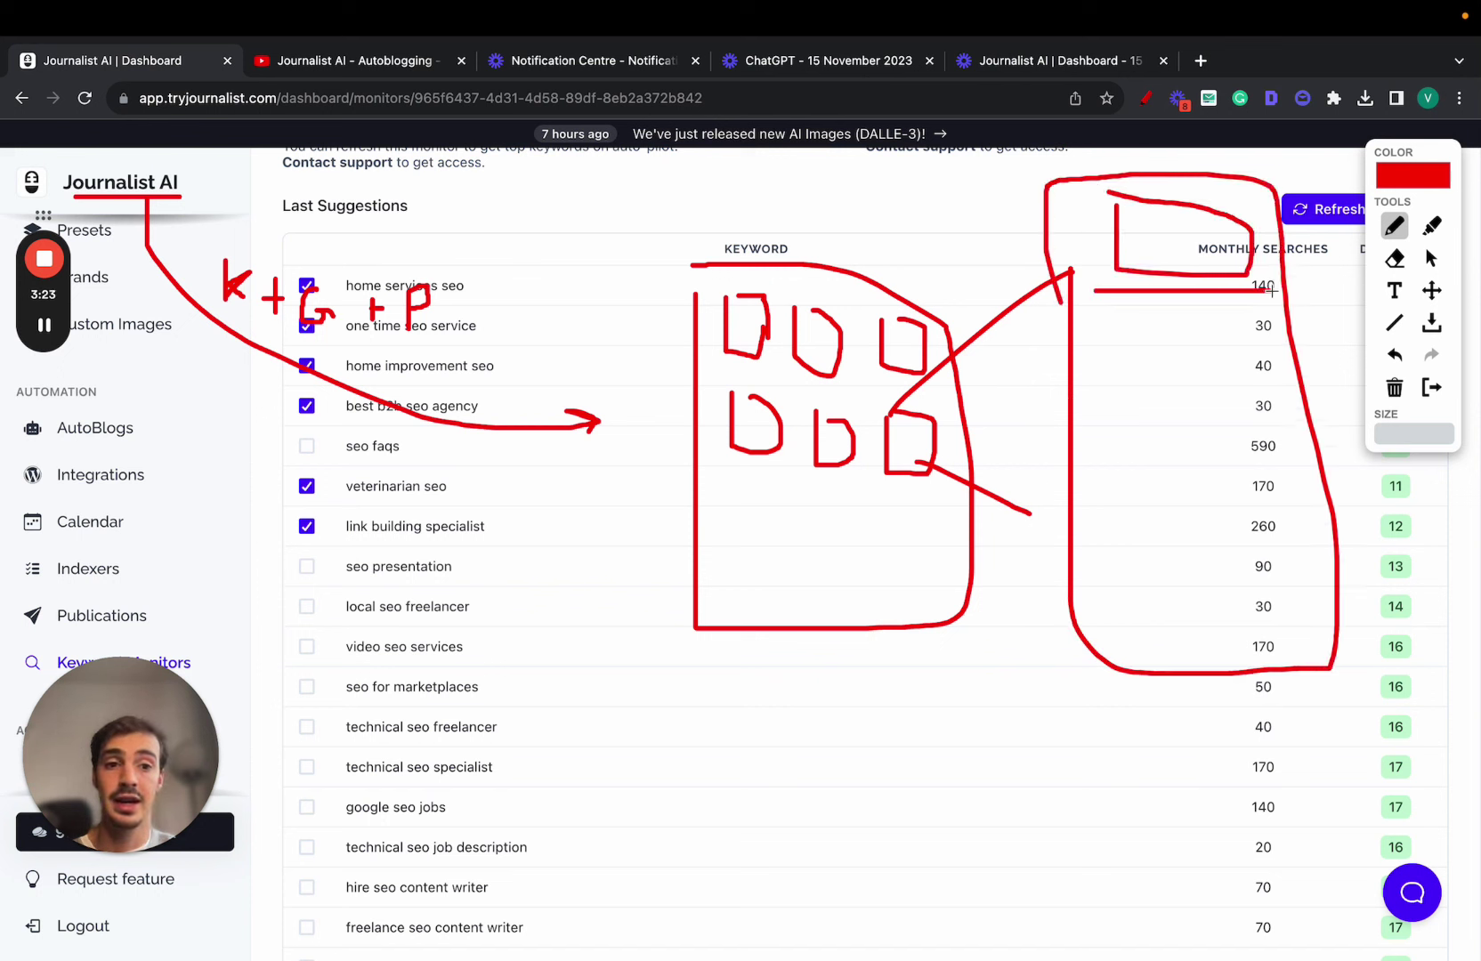
left_click_drag(1100, 343, 1252, 342)
left_click_drag(1122, 384, 1267, 386)
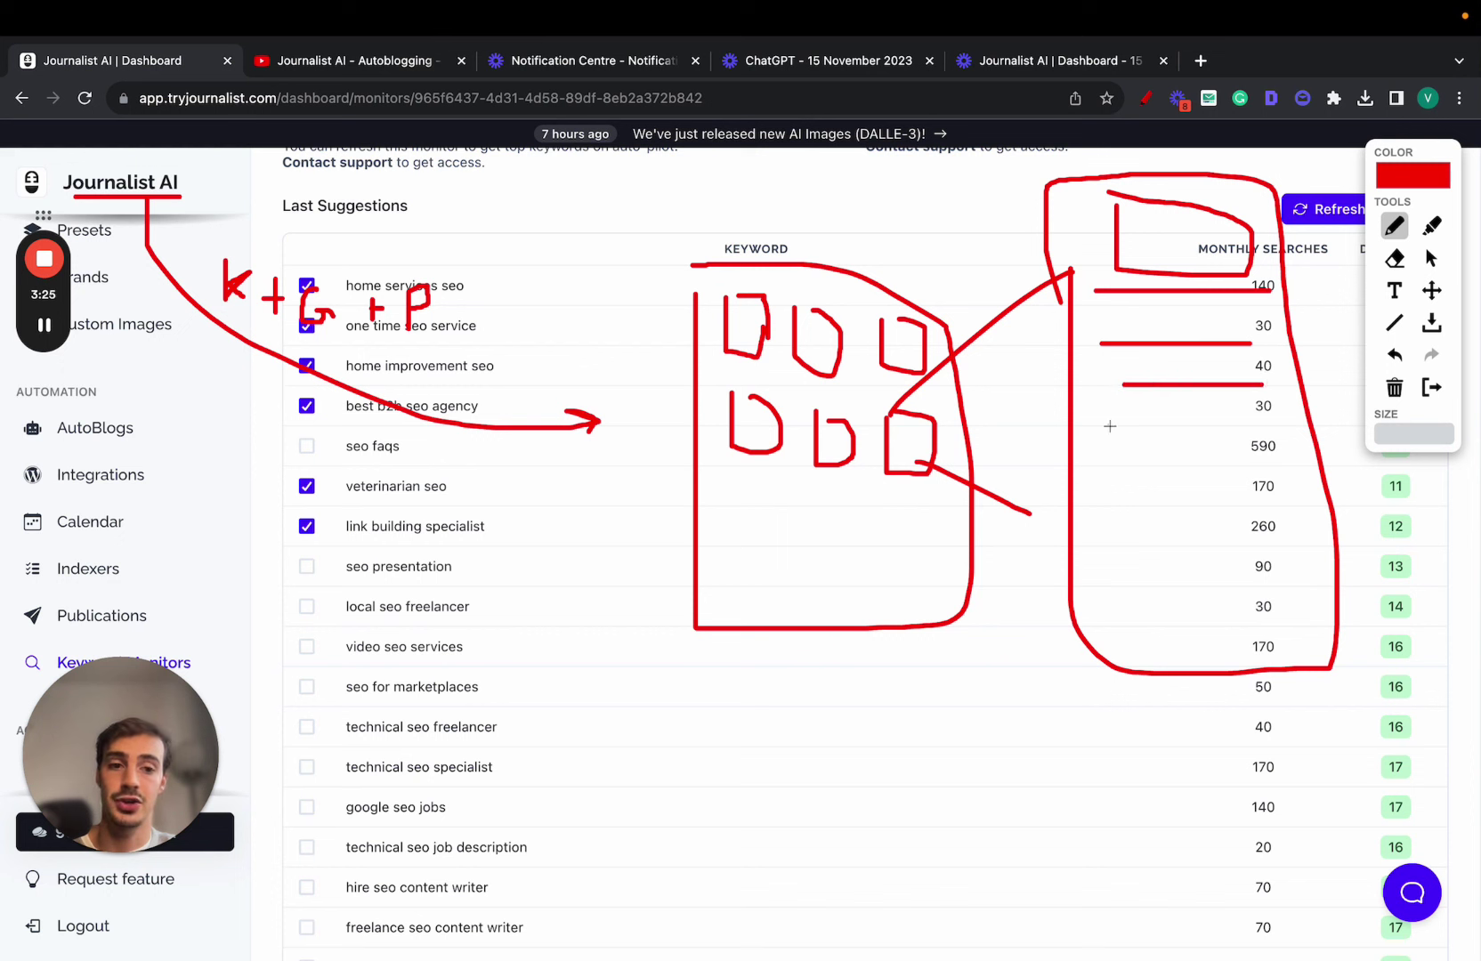
left_click_drag(1109, 427, 1149, 421)
mouse_move(1141, 547)
left_mouse_down()
mouse_move(1201, 559)
mouse_move(1157, 539)
mouse_move(1254, 498)
left_mouse_up()
left_click_drag(1155, 604, 1224, 604)
left_click_drag(1146, 670, 1240, 669)
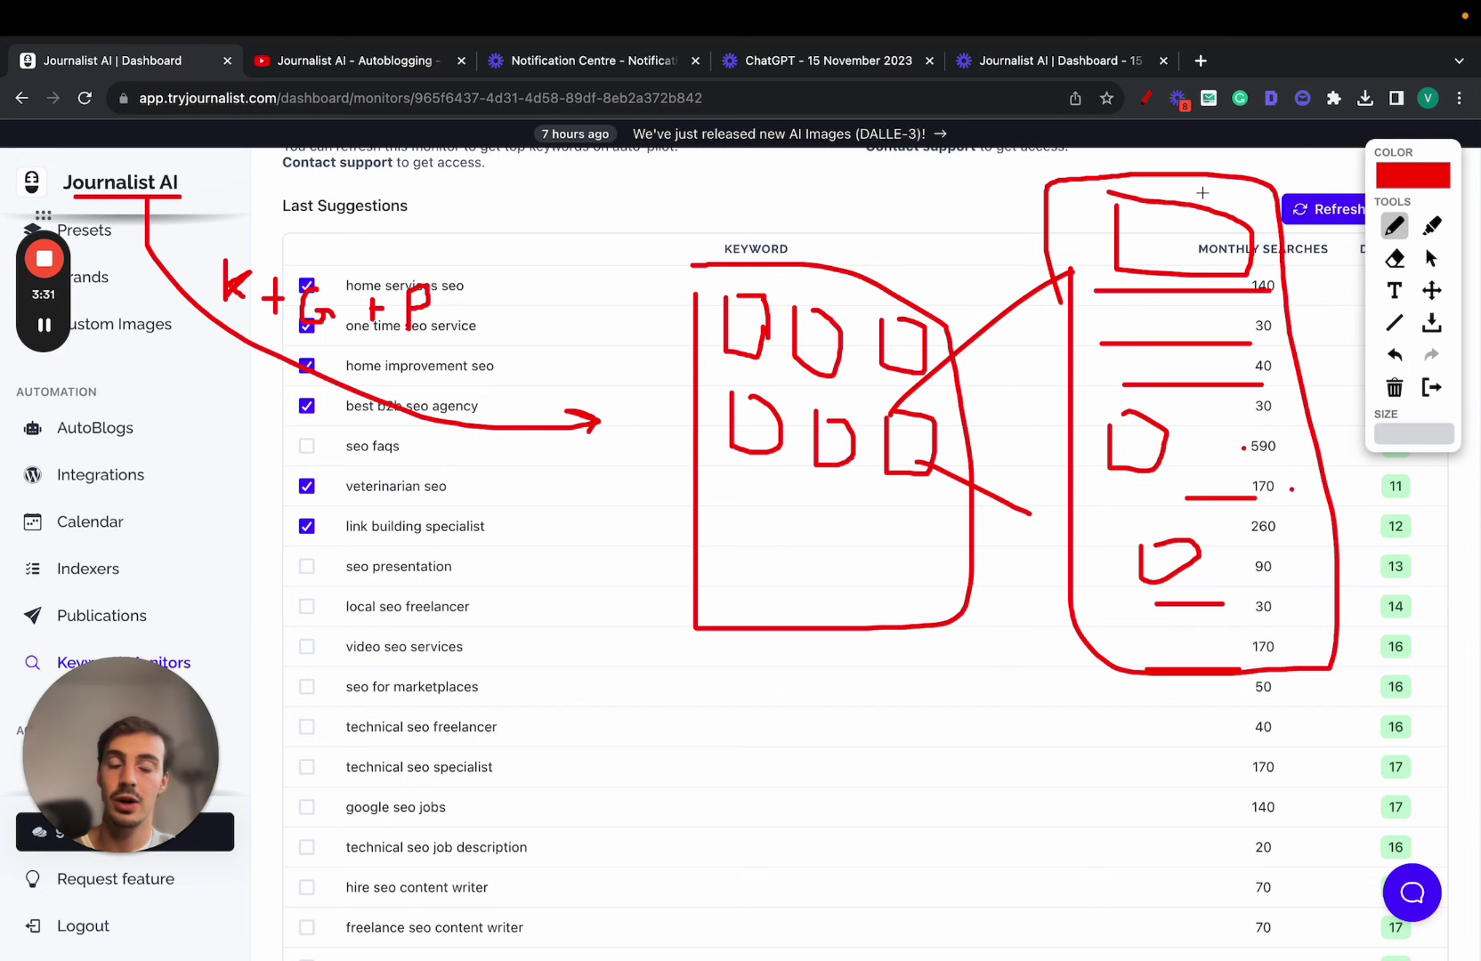
left_click(1430, 258)
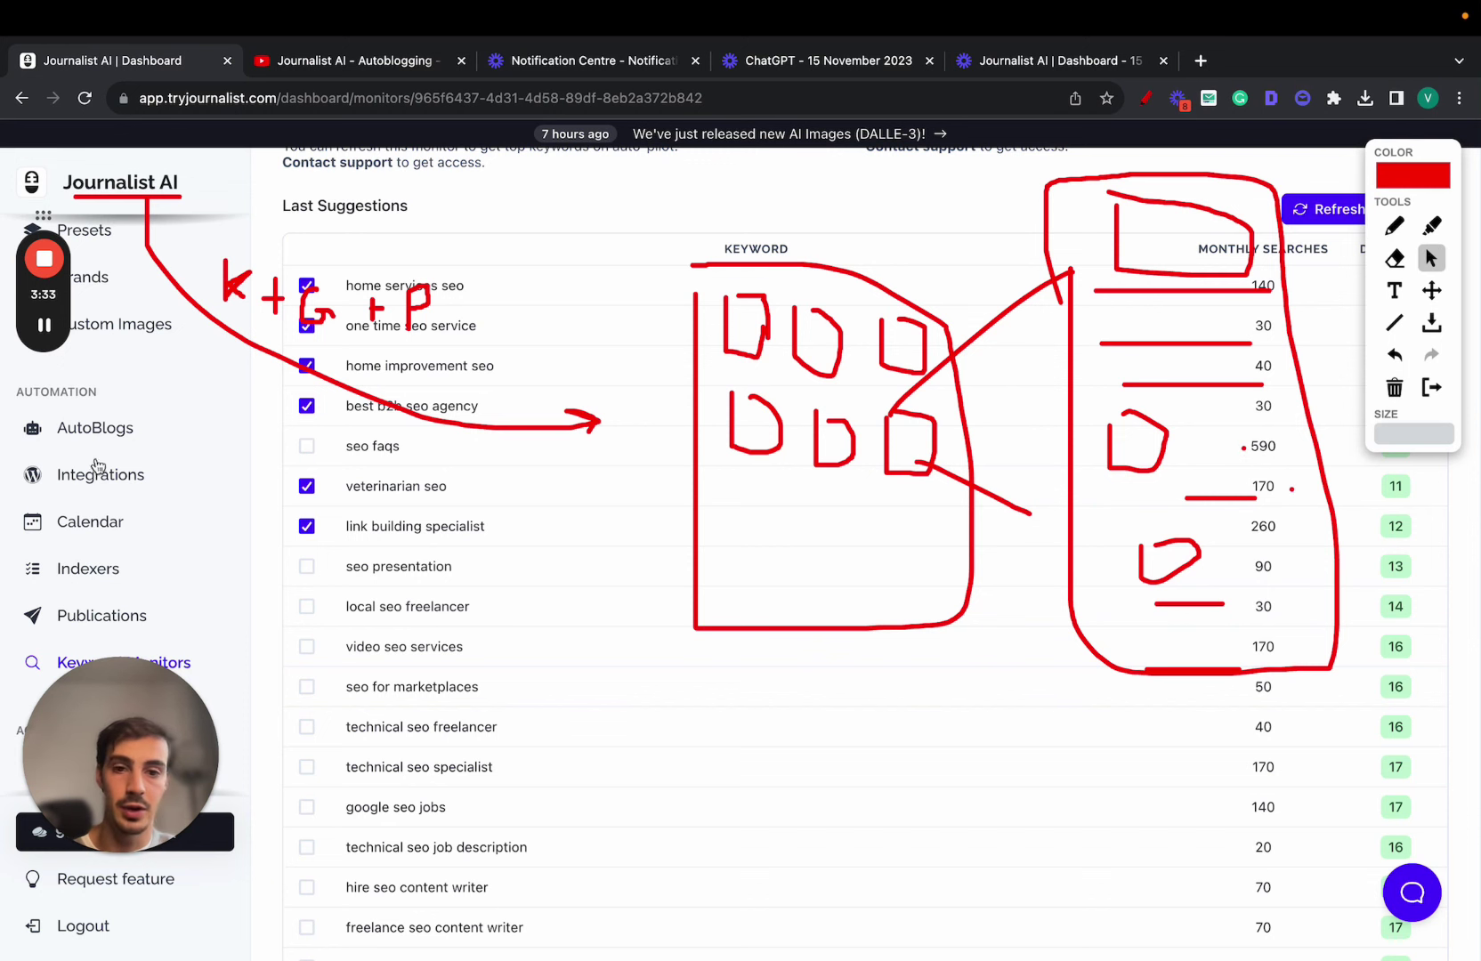
Start a new integration and review the Shopify, Ghost, Webflow, Blogger, Zapier and External API types, returning to Wordpress
left_click(116, 478)
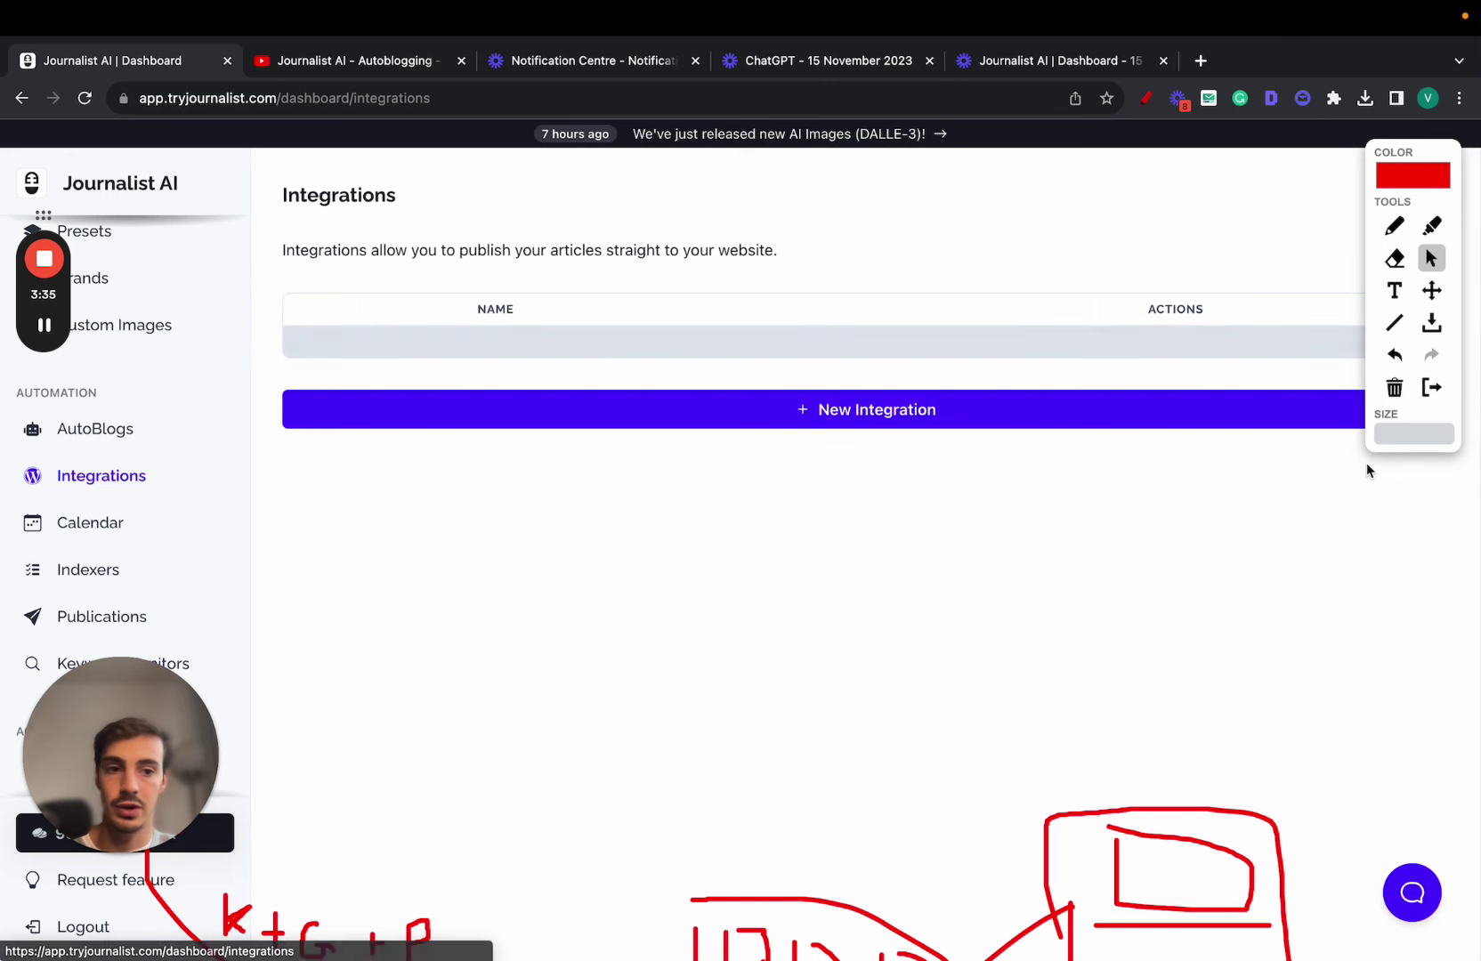
left_click(1001, 612)
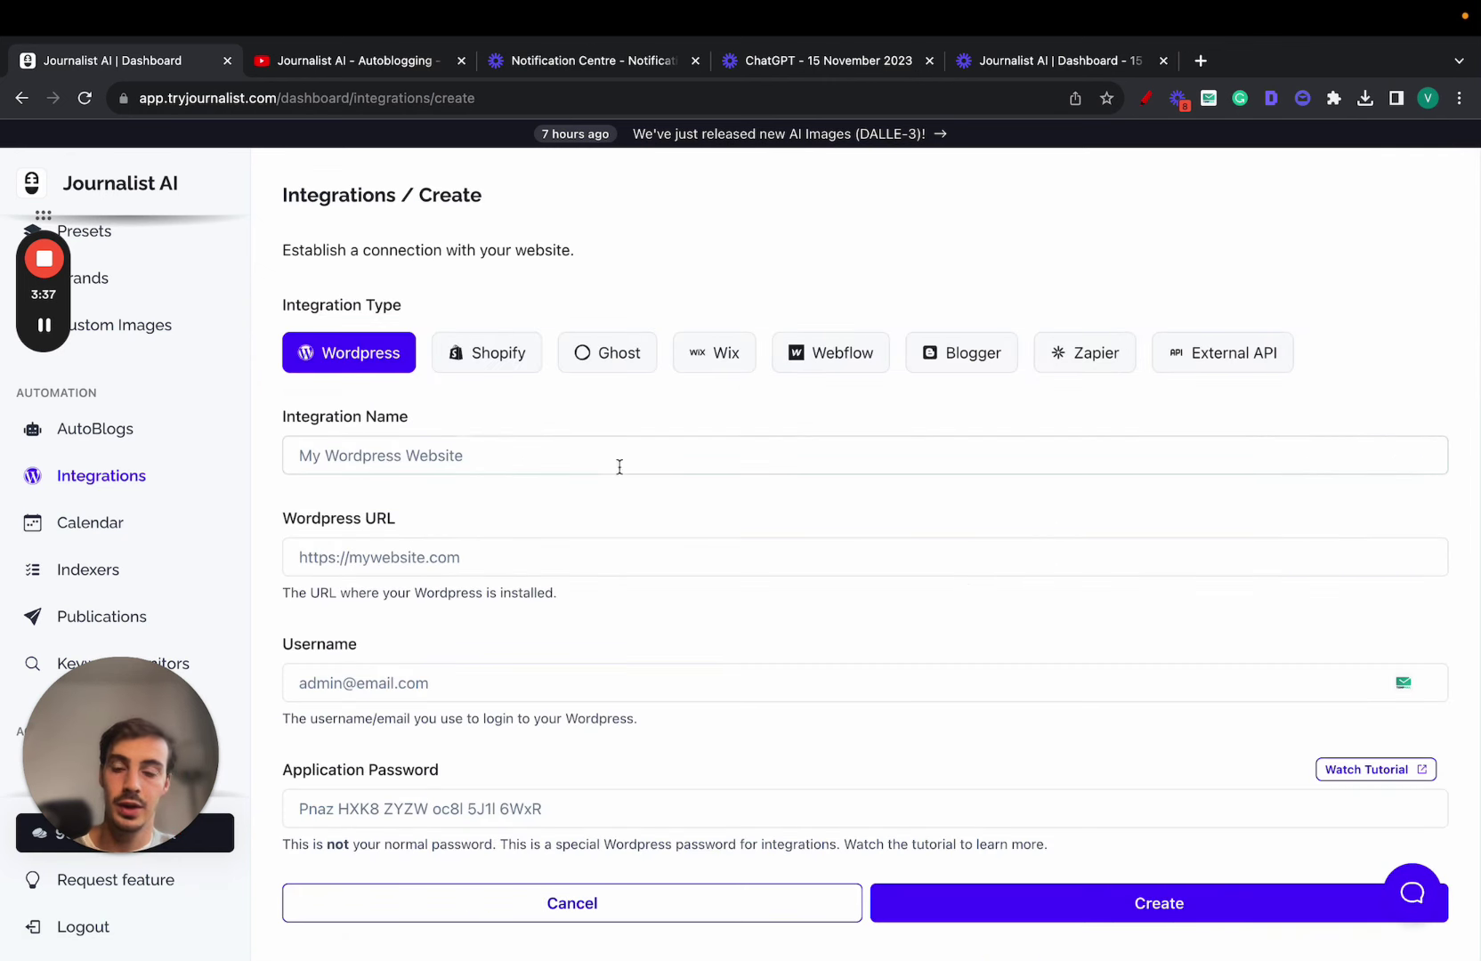
left_click(470, 360)
left_click(599, 356)
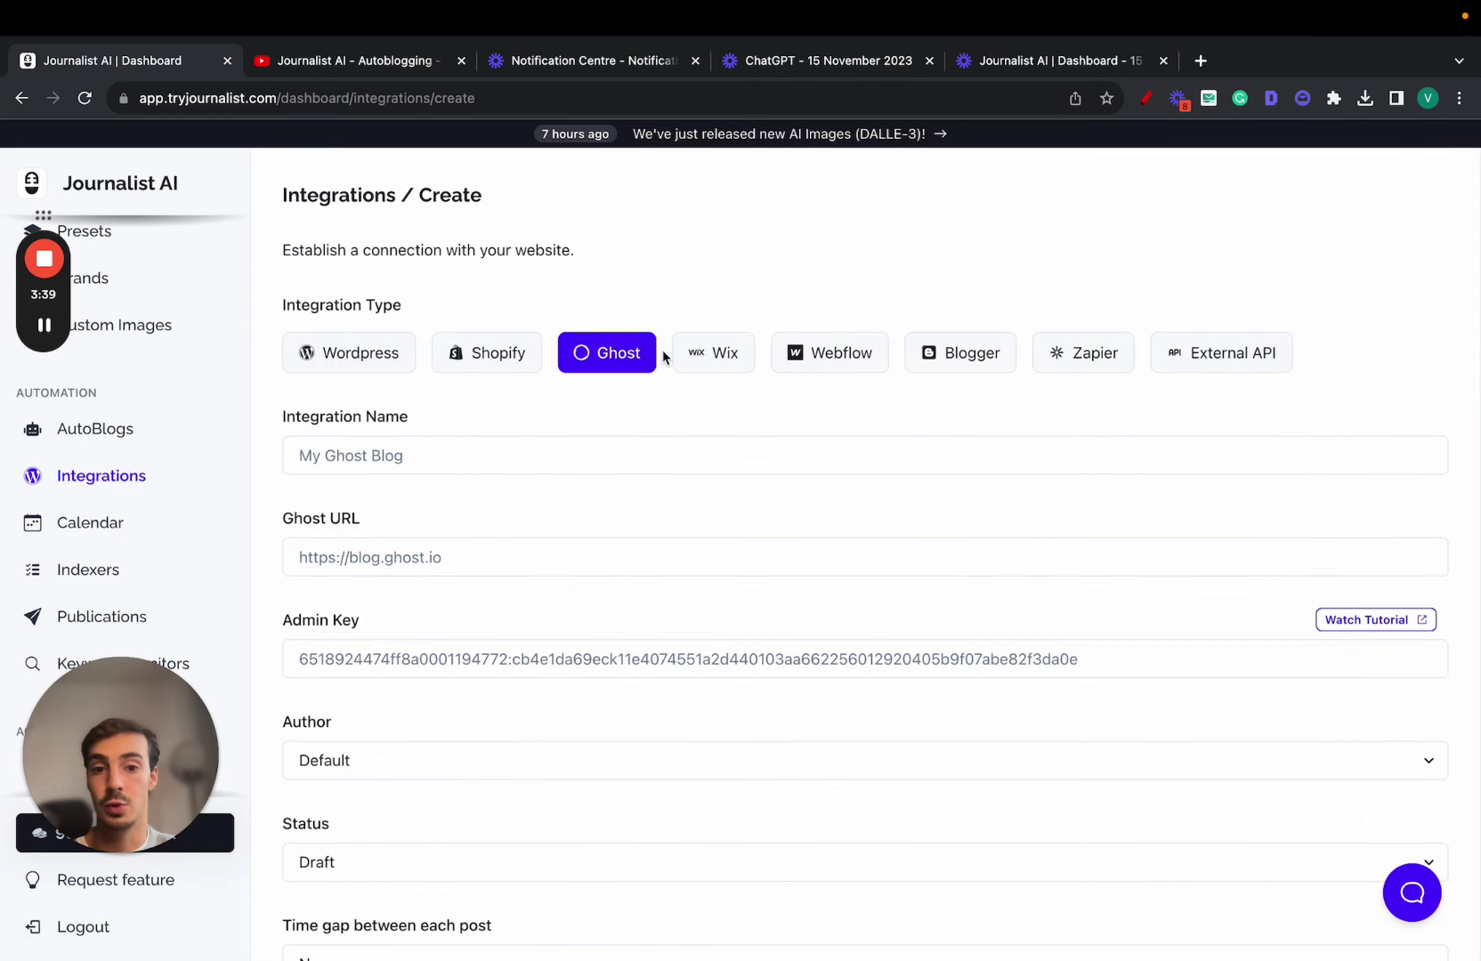
left_click(782, 354)
left_click(945, 354)
left_click(1073, 360)
left_click(1196, 353)
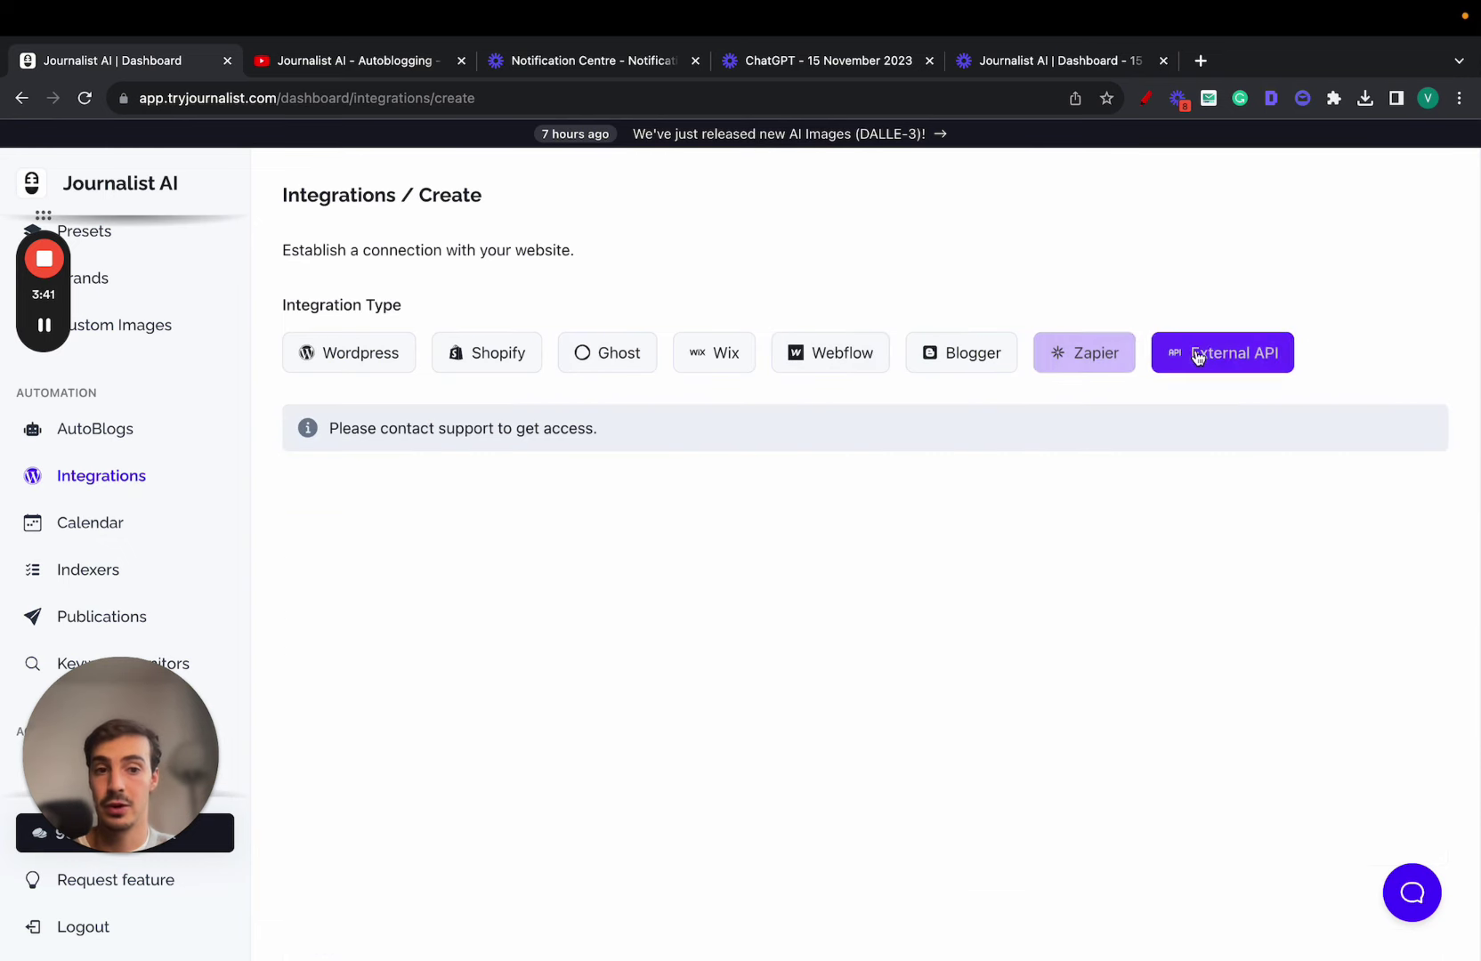
left_click(294, 360)
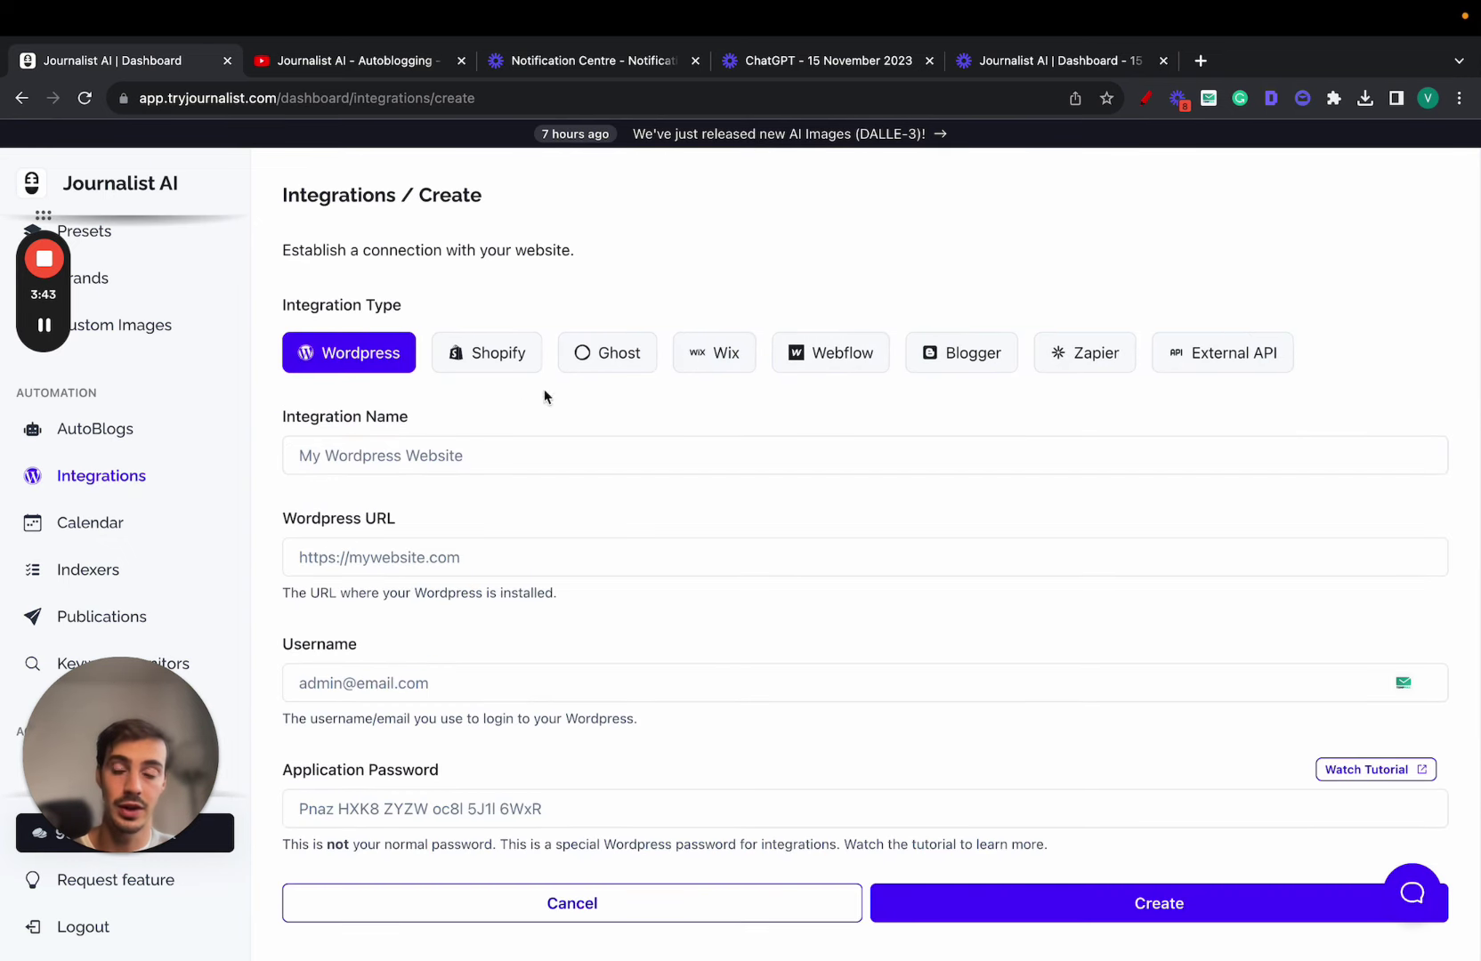
left_click_drag(127, 730, 957, 729)
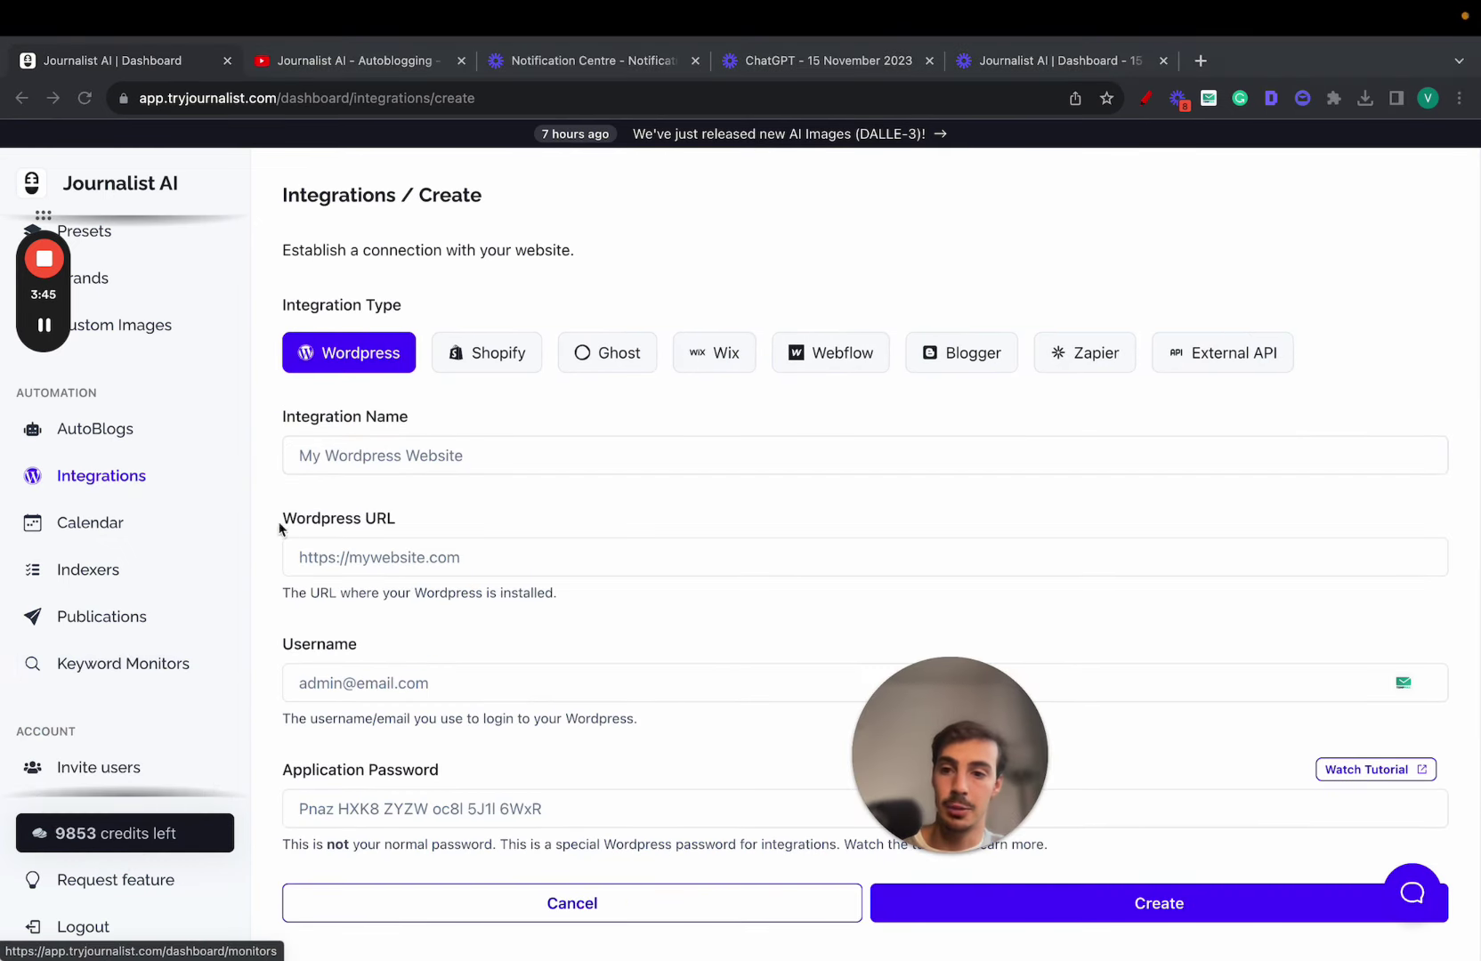
Open the wp autoblog for editing
left_click(81, 429)
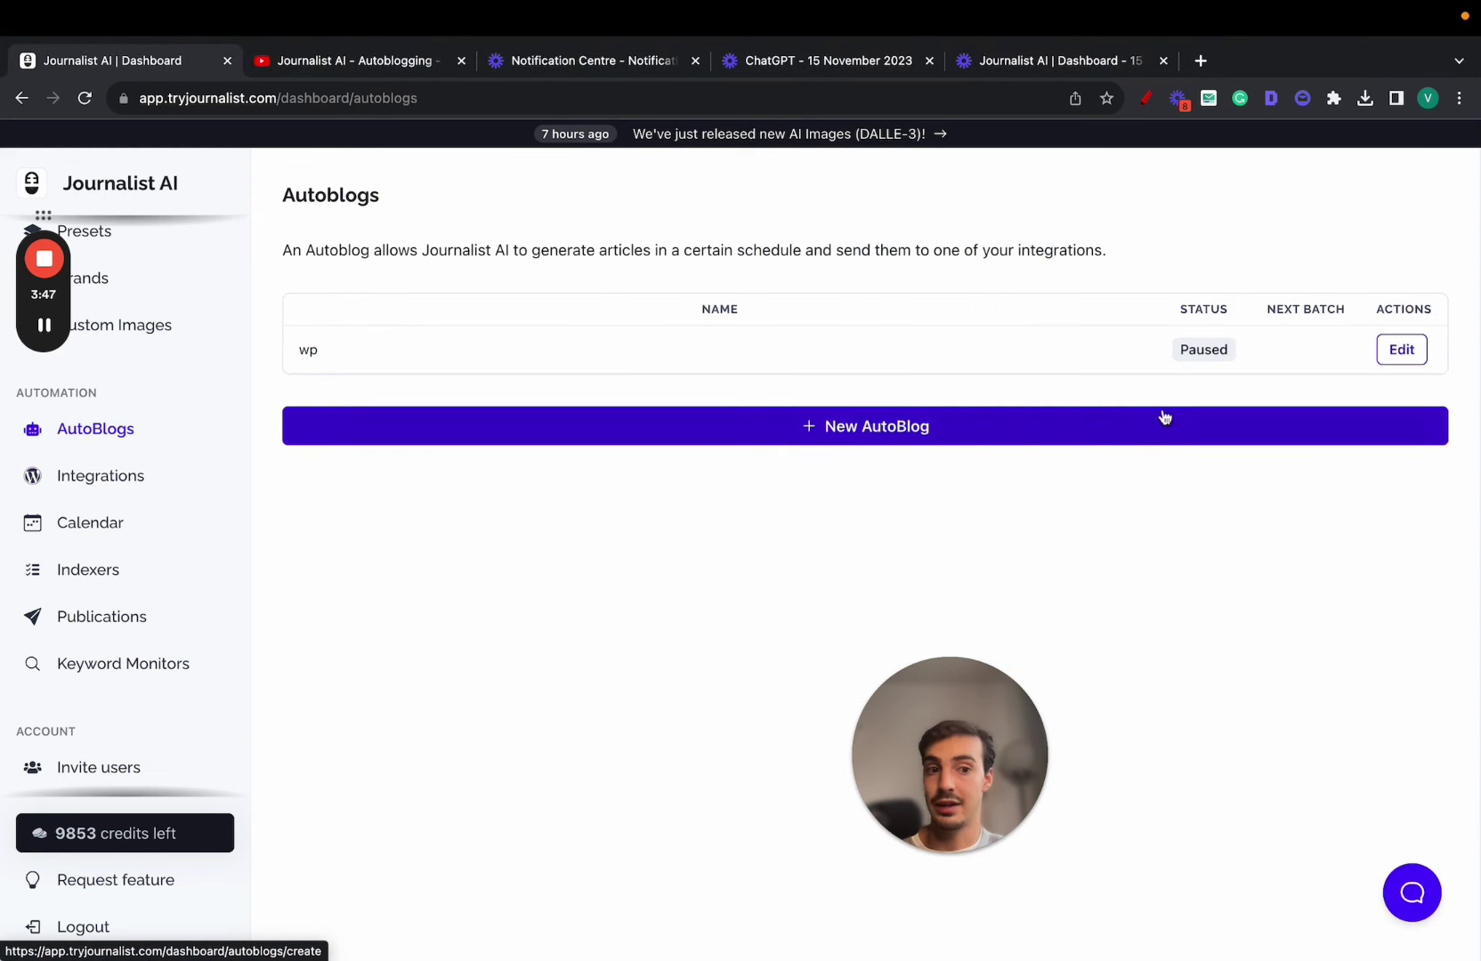
mouse_move(1006, 775)
left_click(1097, 342)
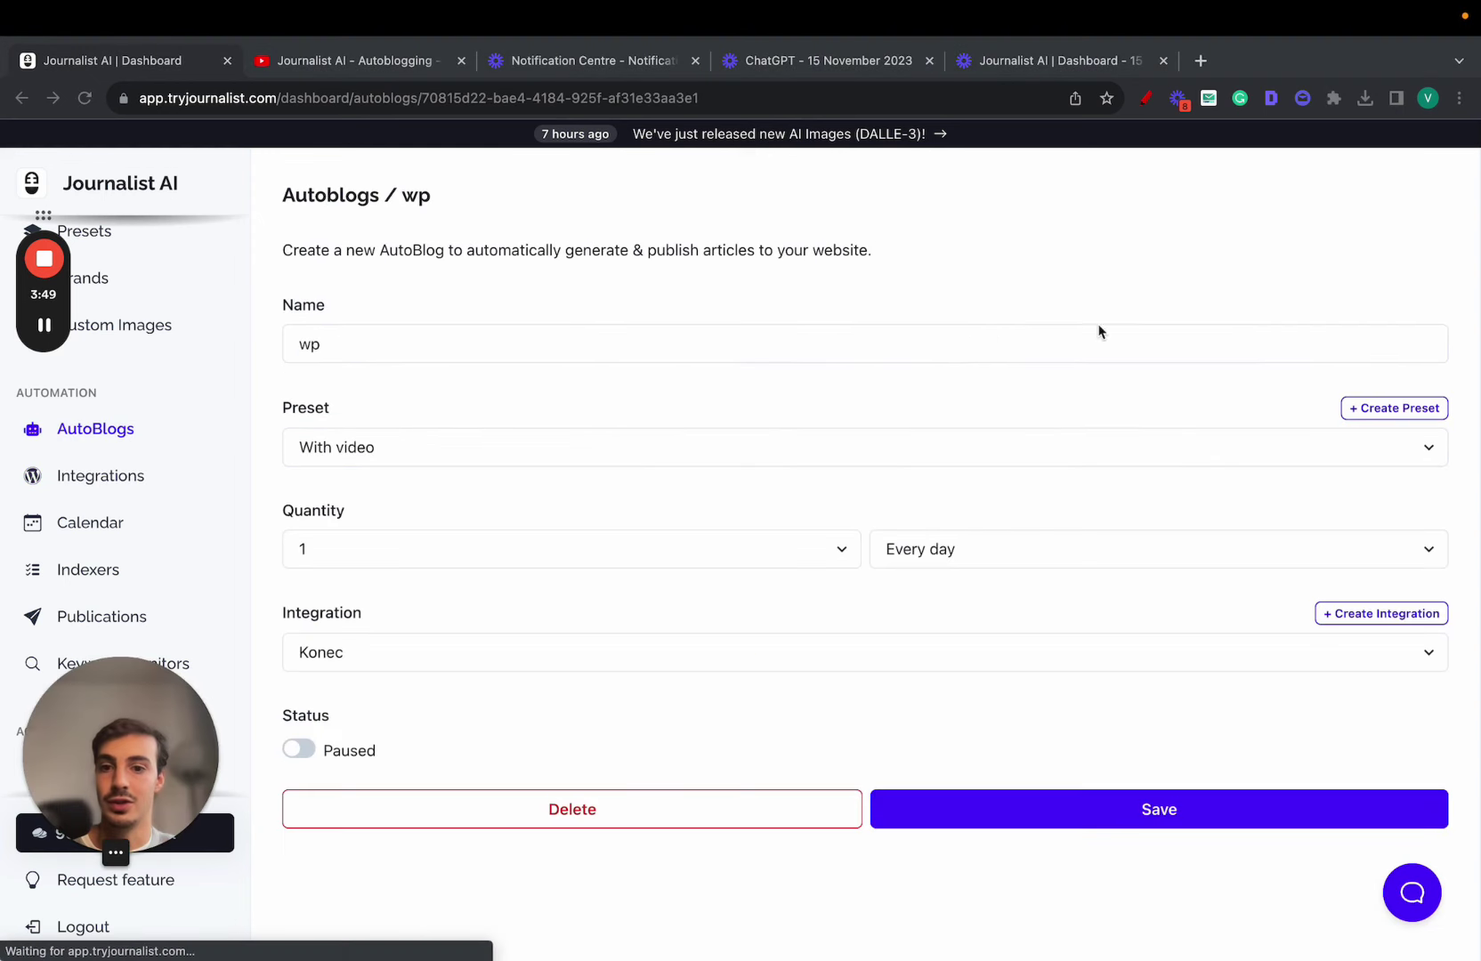
Try the wp autoblog's article quantity at 40 and 300, with a schedule of every 6 hours
left_click(717, 552)
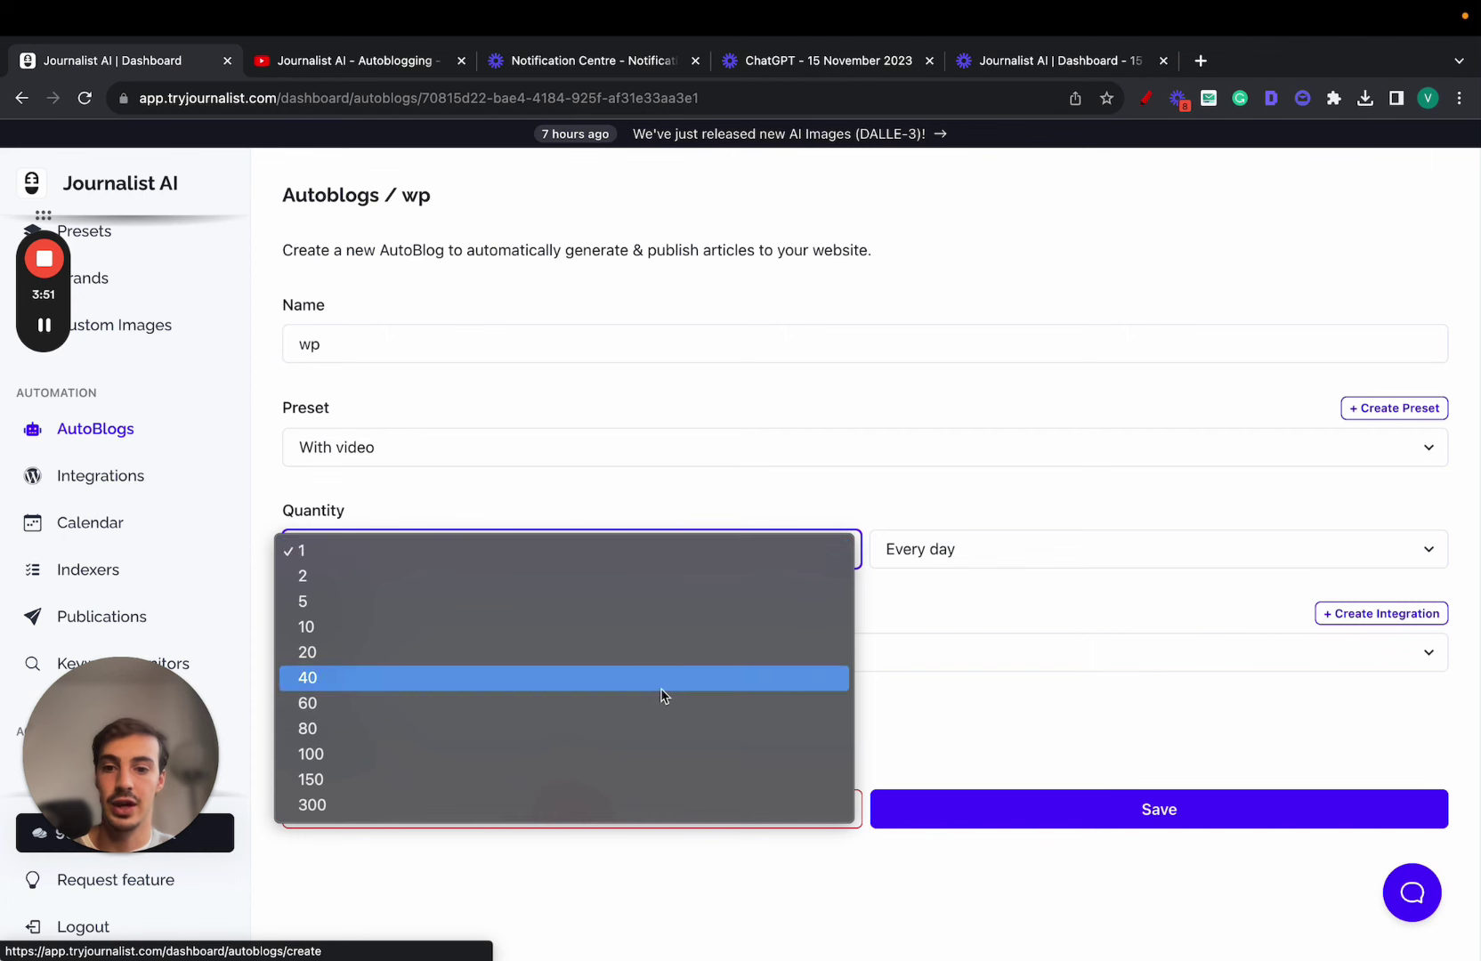
left_click(664, 681)
left_click(890, 550)
left_click(534, 564)
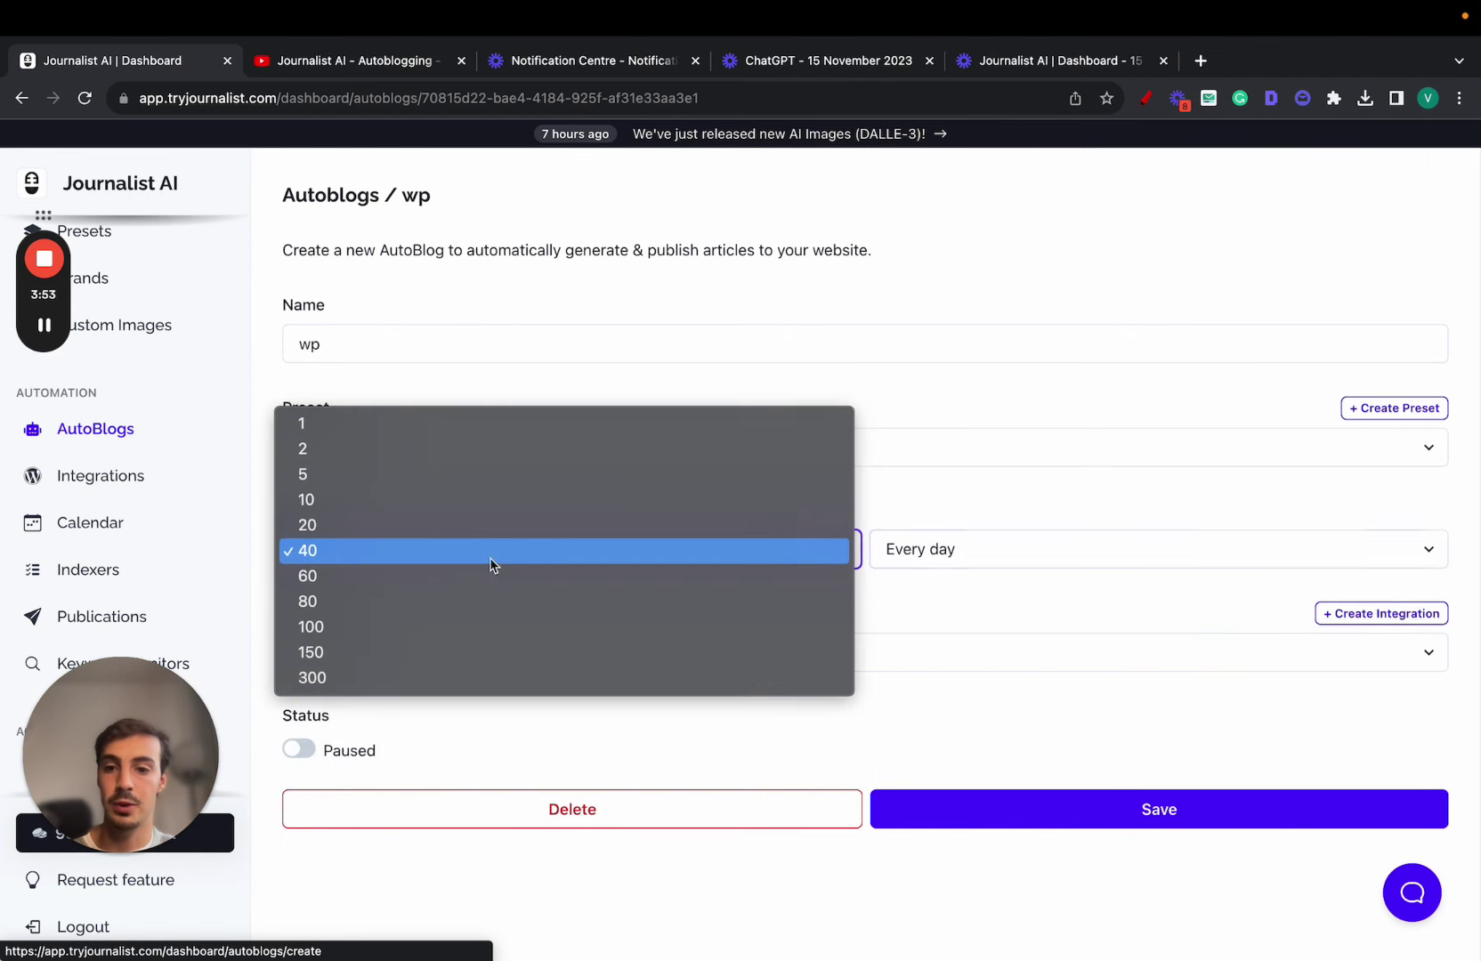
left_click(411, 683)
left_click(925, 560)
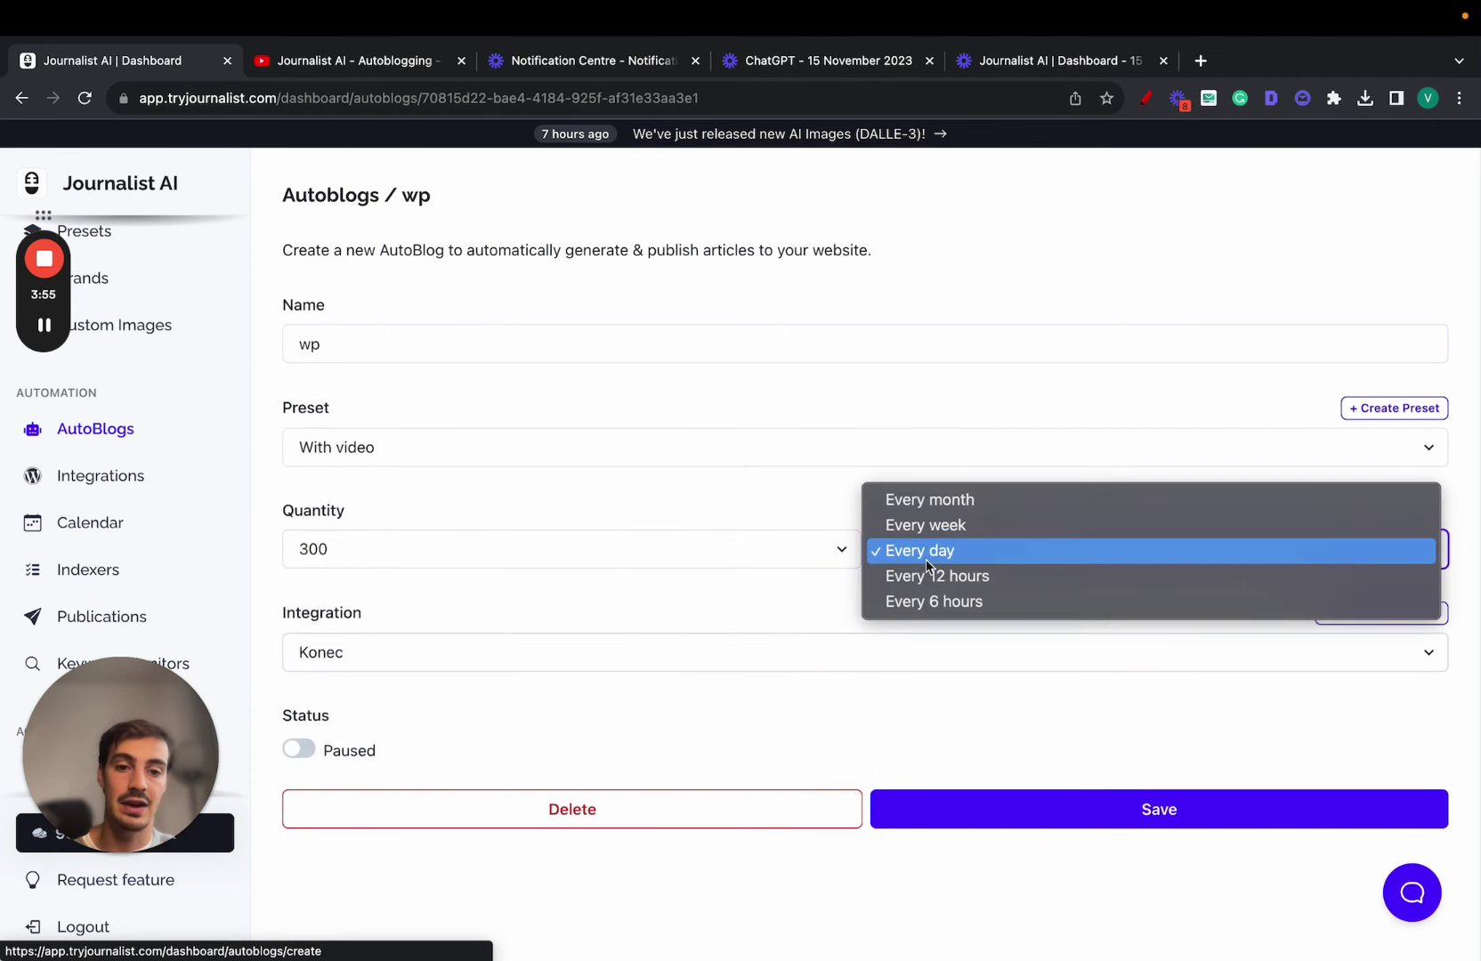
left_click(945, 602)
Set the wp autoblog to generate 5 articles every week
left_click(798, 556)
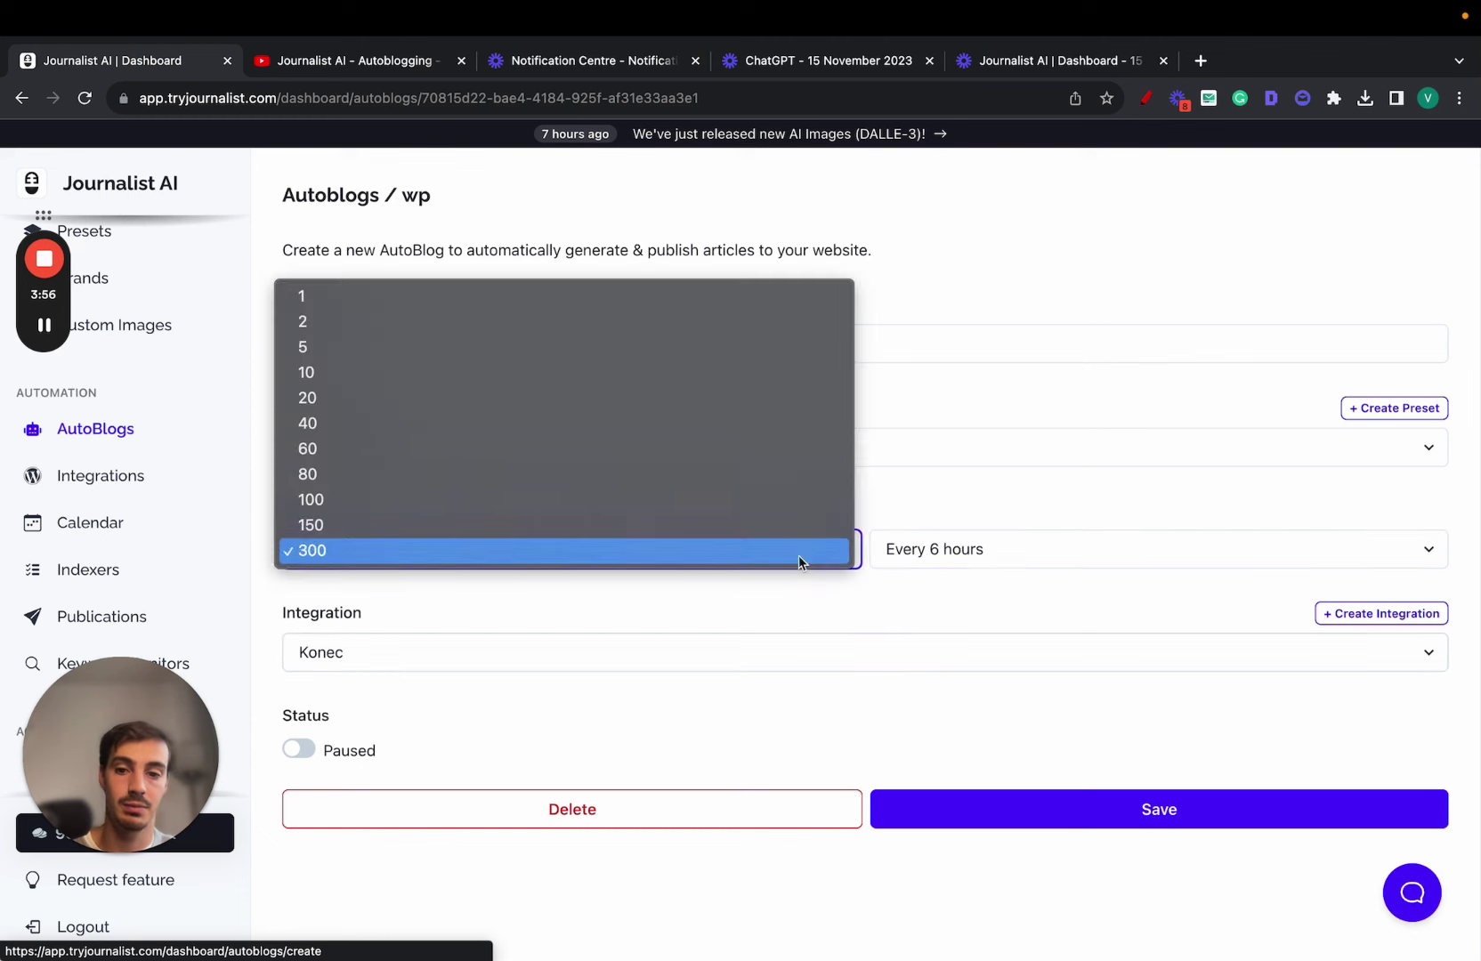
left_click(391, 347)
left_click(890, 552)
left_click(926, 466)
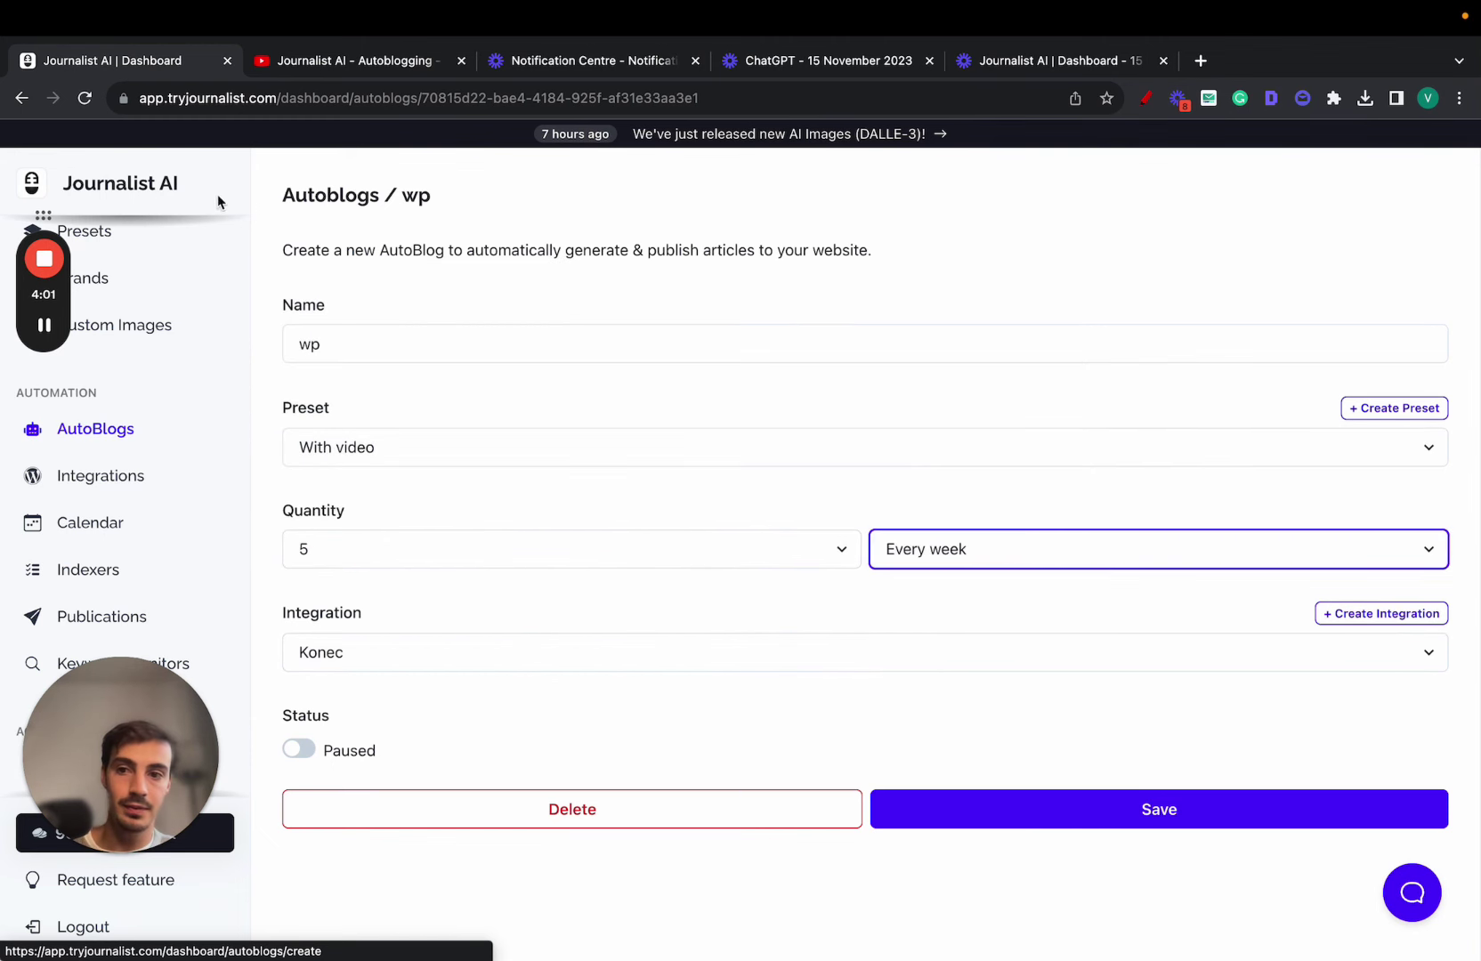
Open the article generation page and look through the available article languages, keeping English selected
scroll(209, 276, "up", 3)
left_click(182, 292)
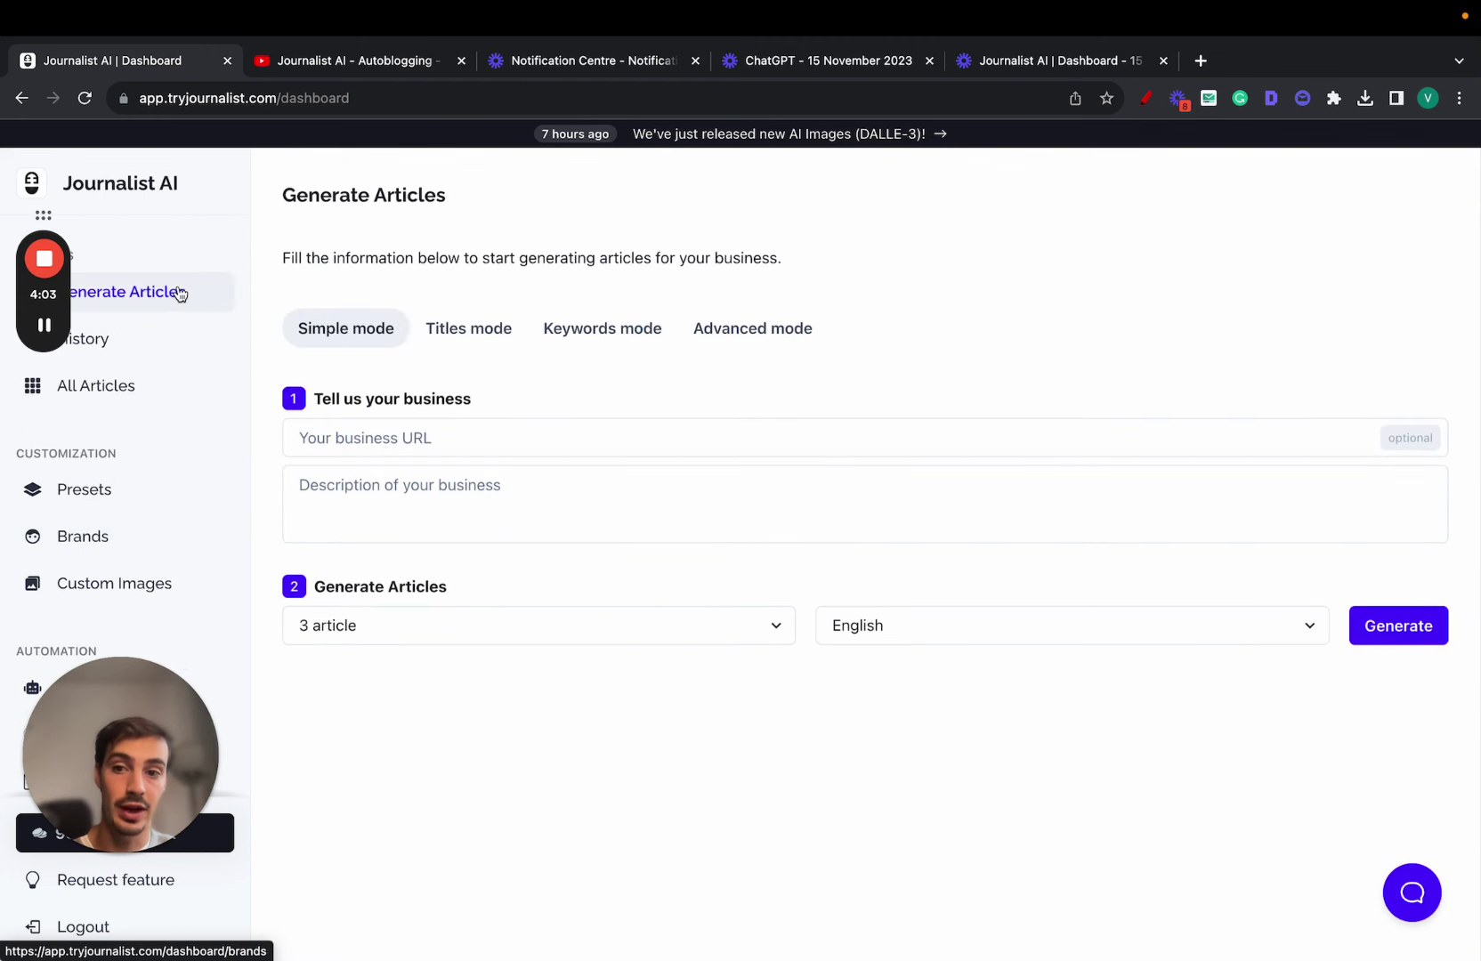
left_click(841, 631)
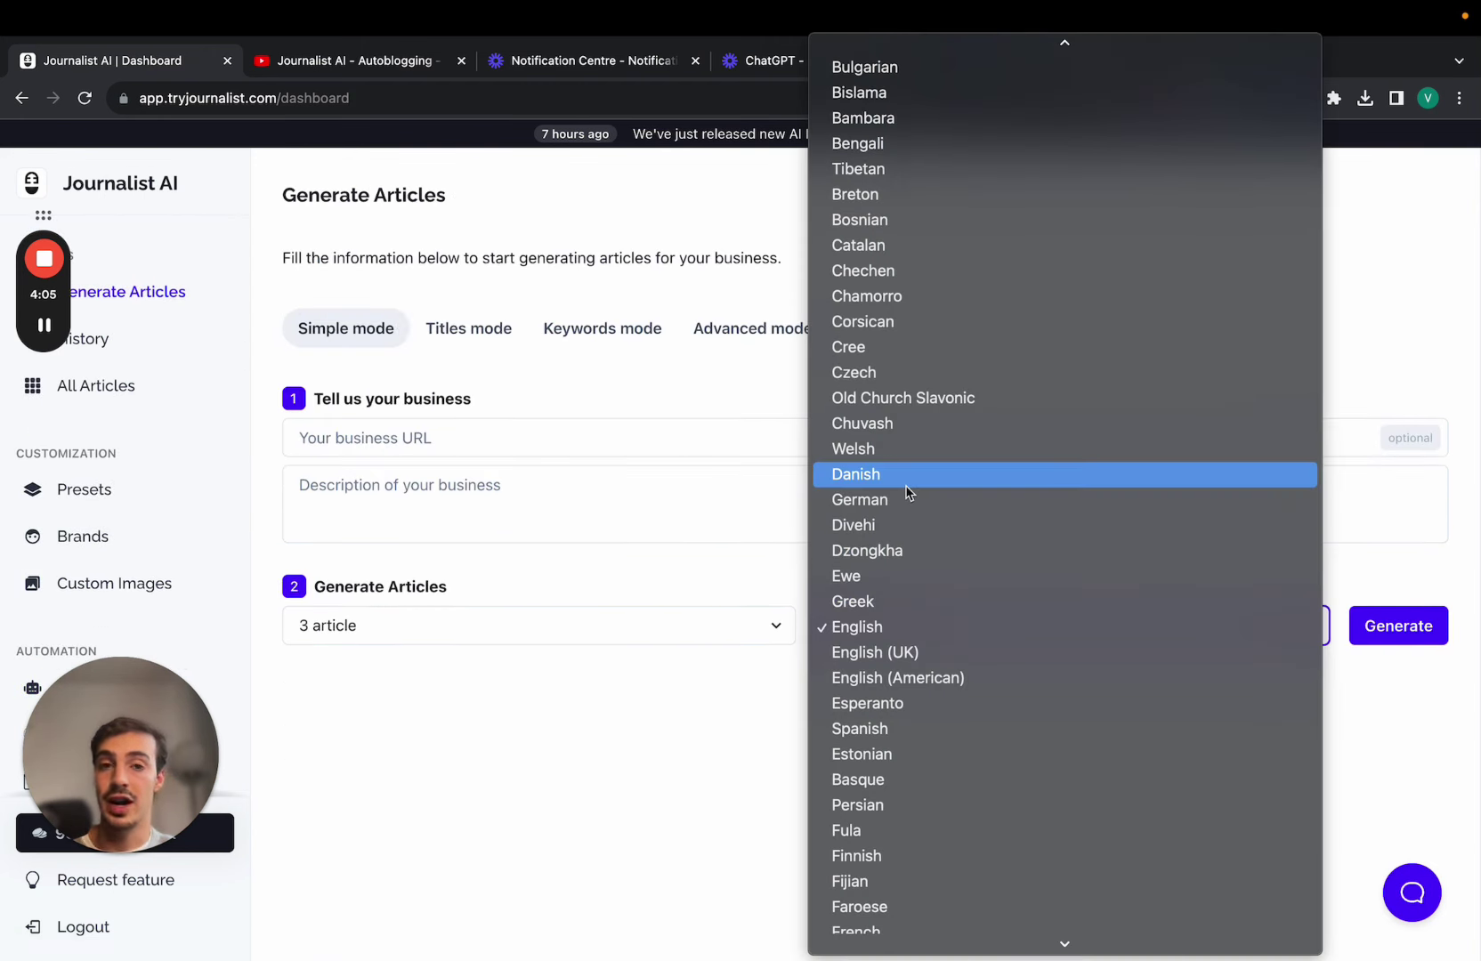
scroll(906, 487, "down", 15)
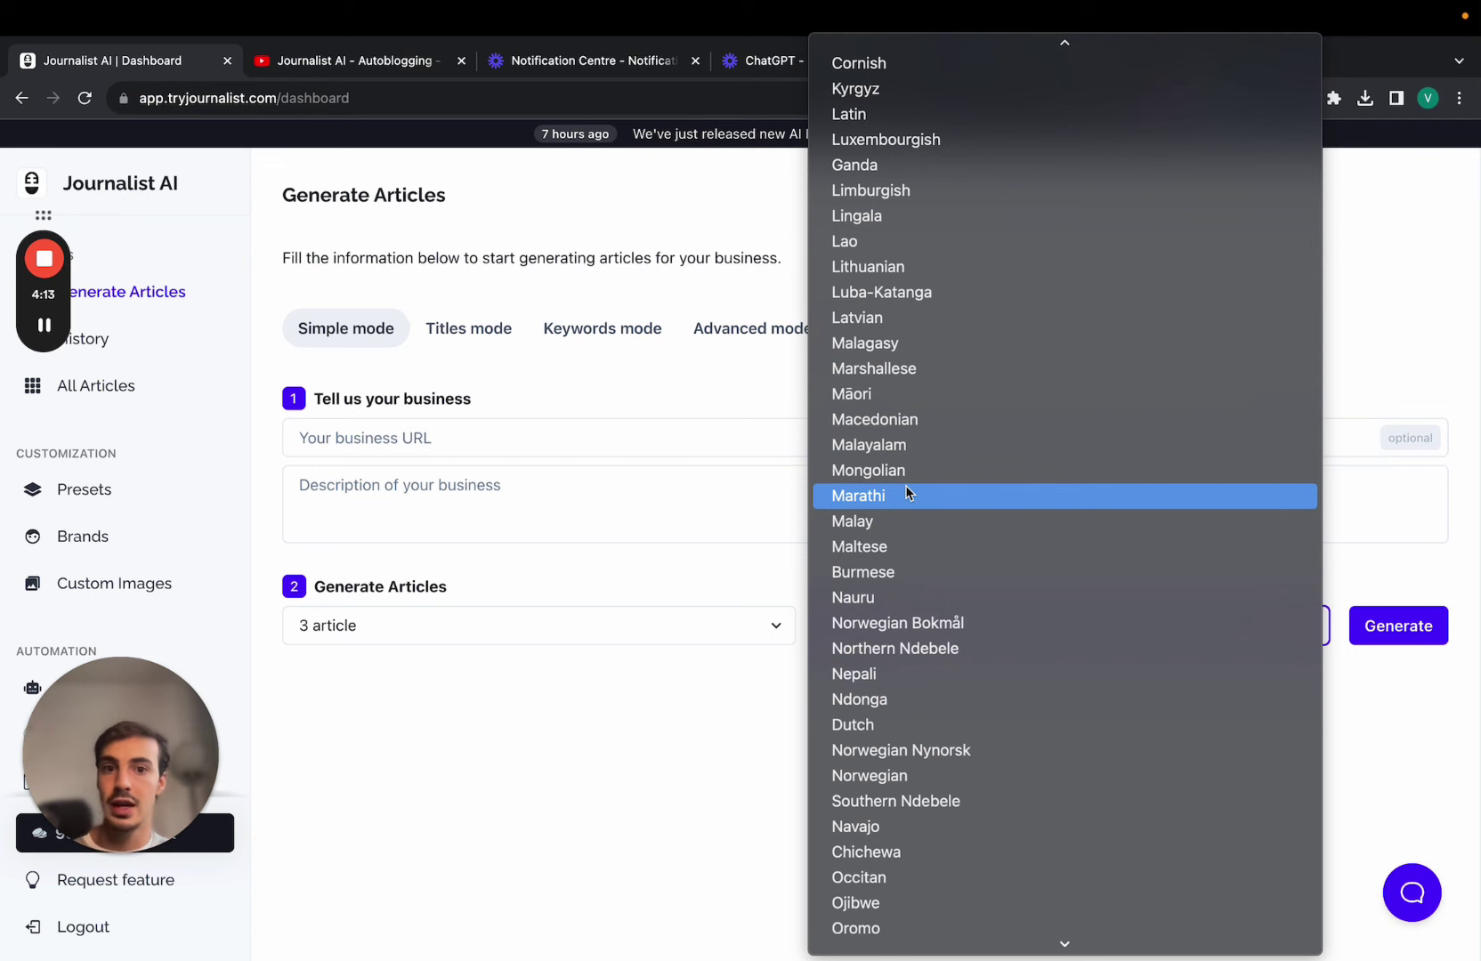
scroll(904, 488, "up", 18)
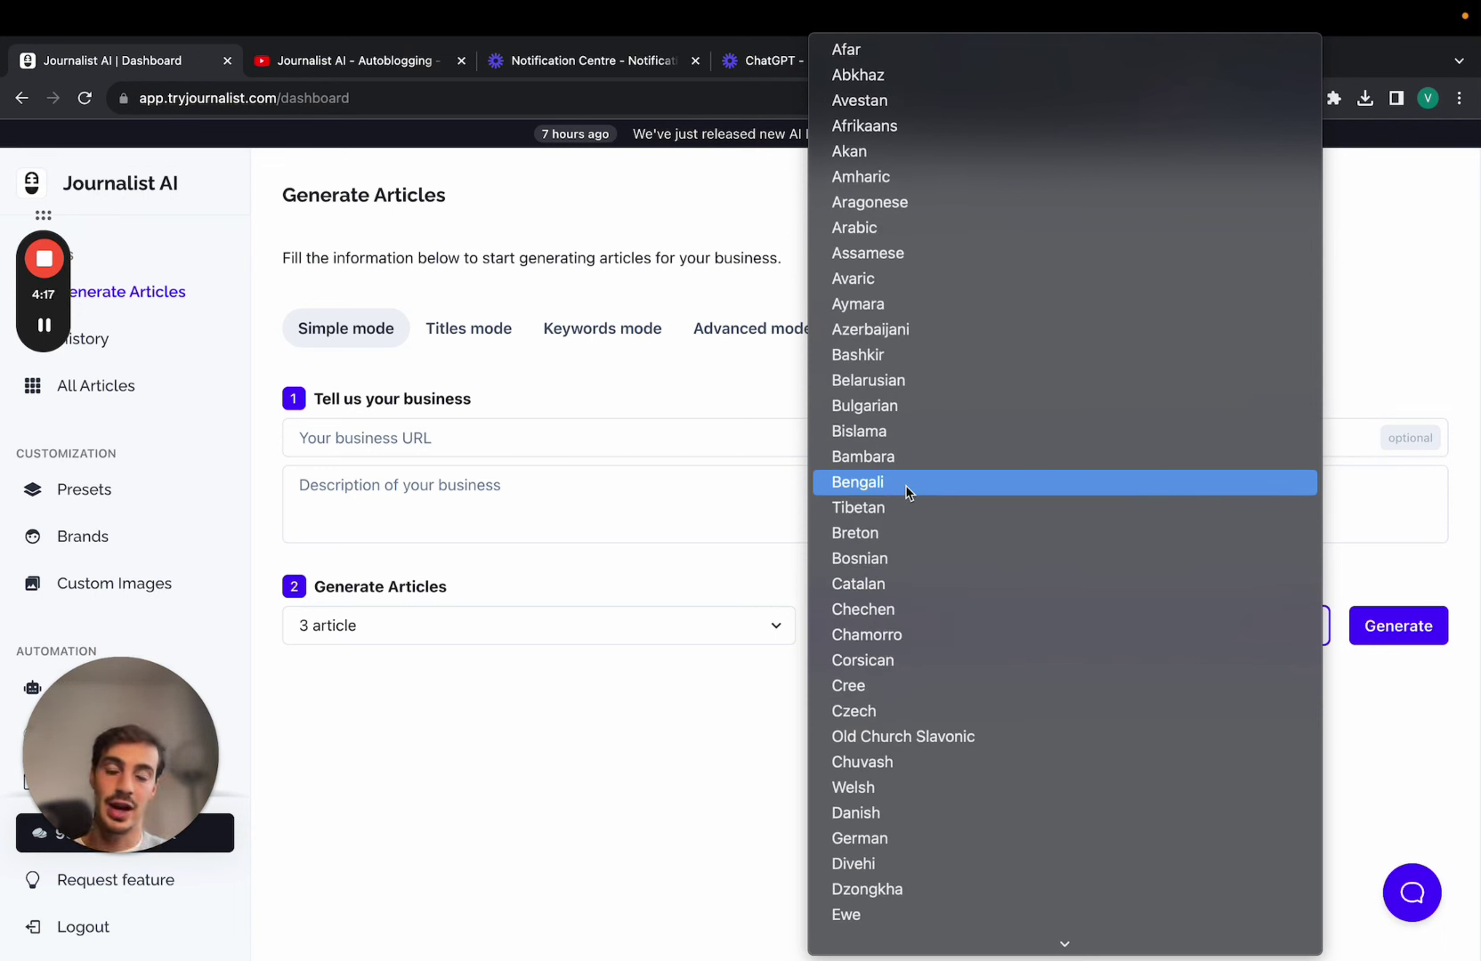
left_click(632, 430)
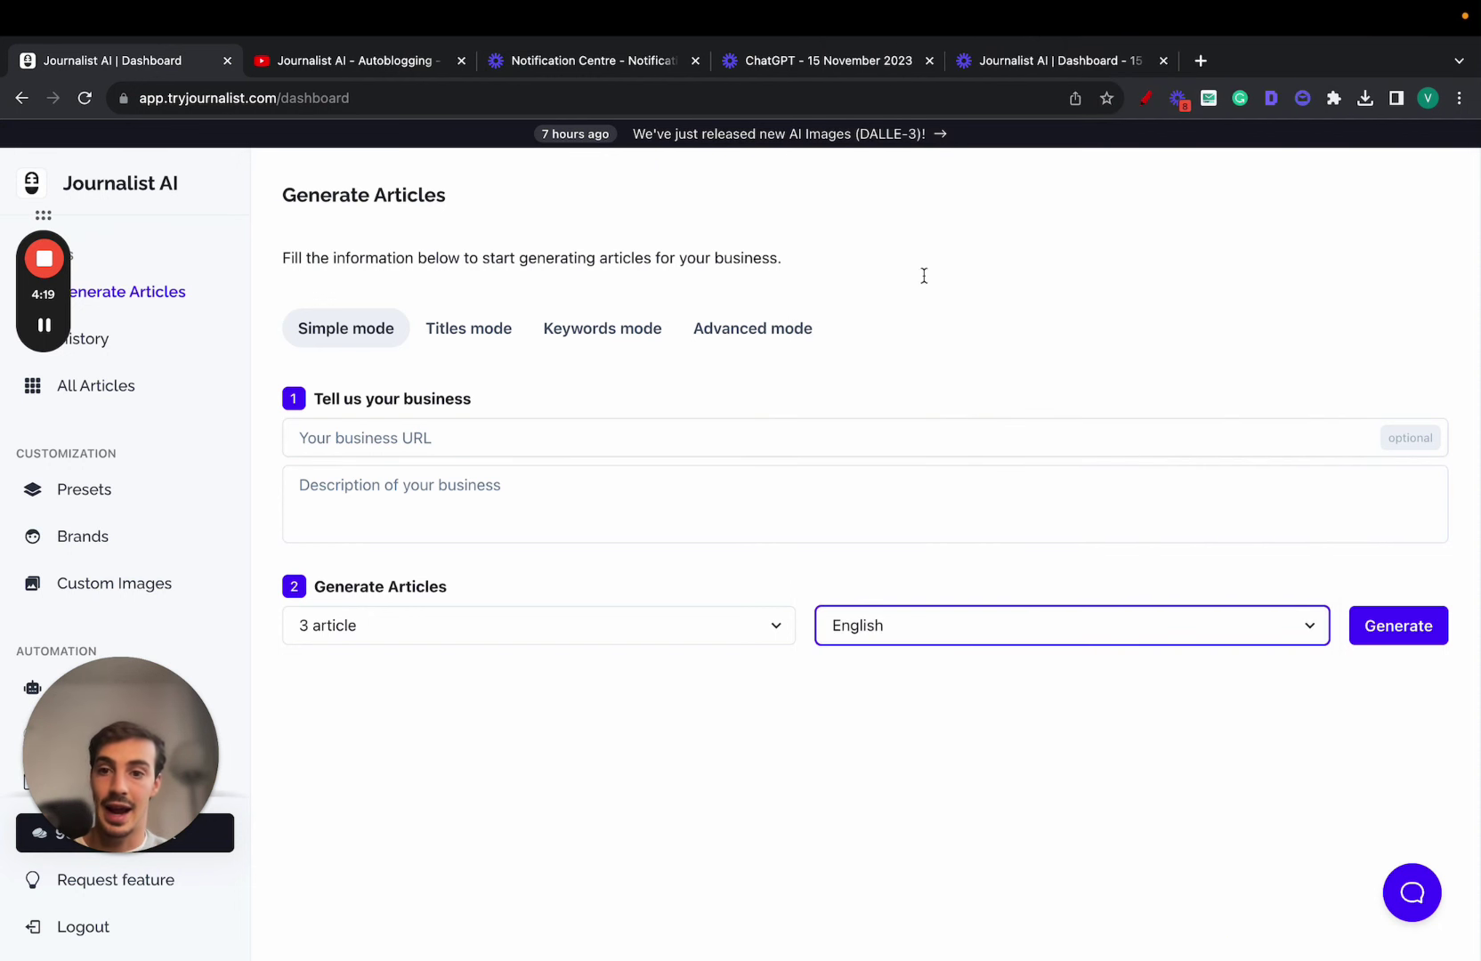
Outline the Journalist AI name in red and draw an arrow from it to a large page outline across the generation form
left_click(1147, 98)
left_click_drag(43, 291, 105, 458)
mouse_move(37, 210)
left_mouse_down()
mouse_move(115, 162)
mouse_move(36, 174)
left_mouse_up()
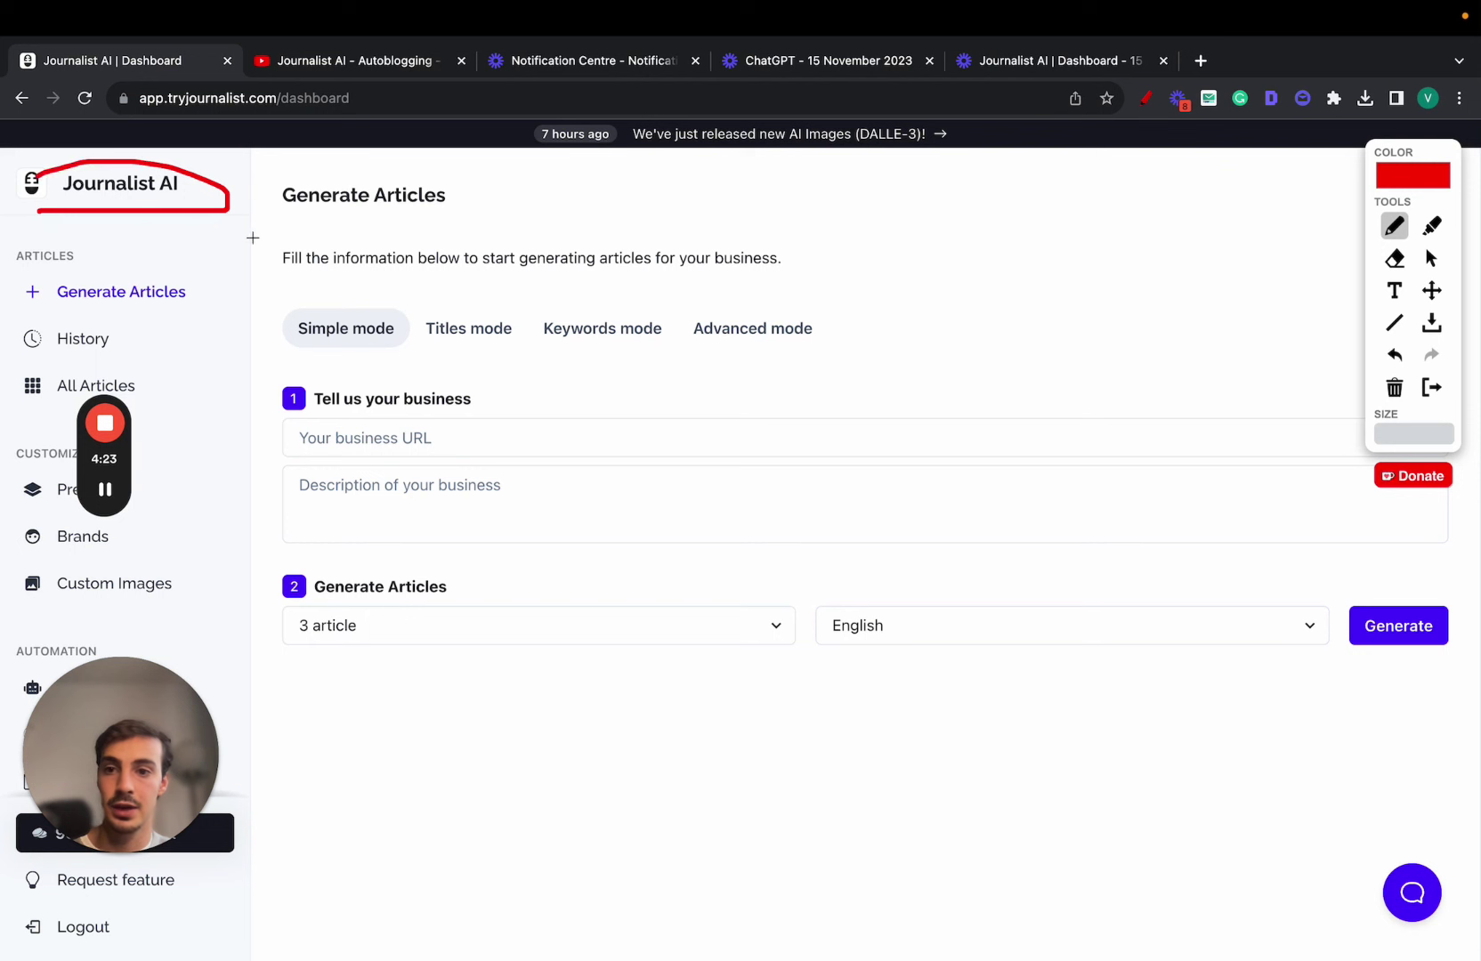
mouse_move(222, 209)
left_mouse_down()
mouse_move(236, 233)
mouse_move(730, 459)
left_mouse_up()
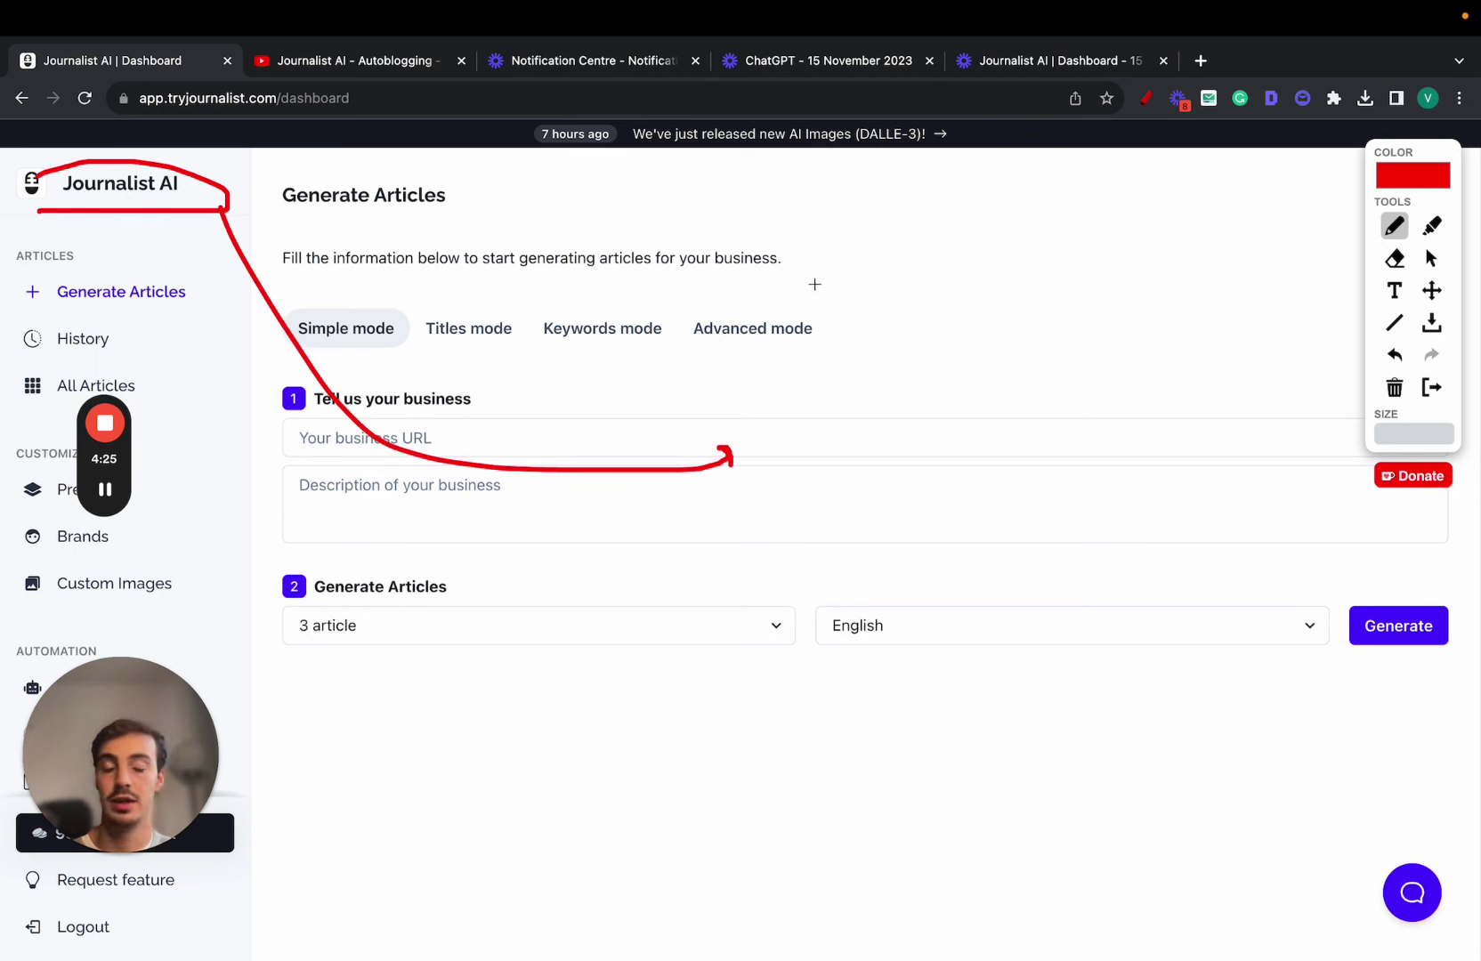
mouse_move(814, 284)
left_mouse_down()
mouse_move(1015, 707)
mouse_move(832, 256)
left_mouse_up()
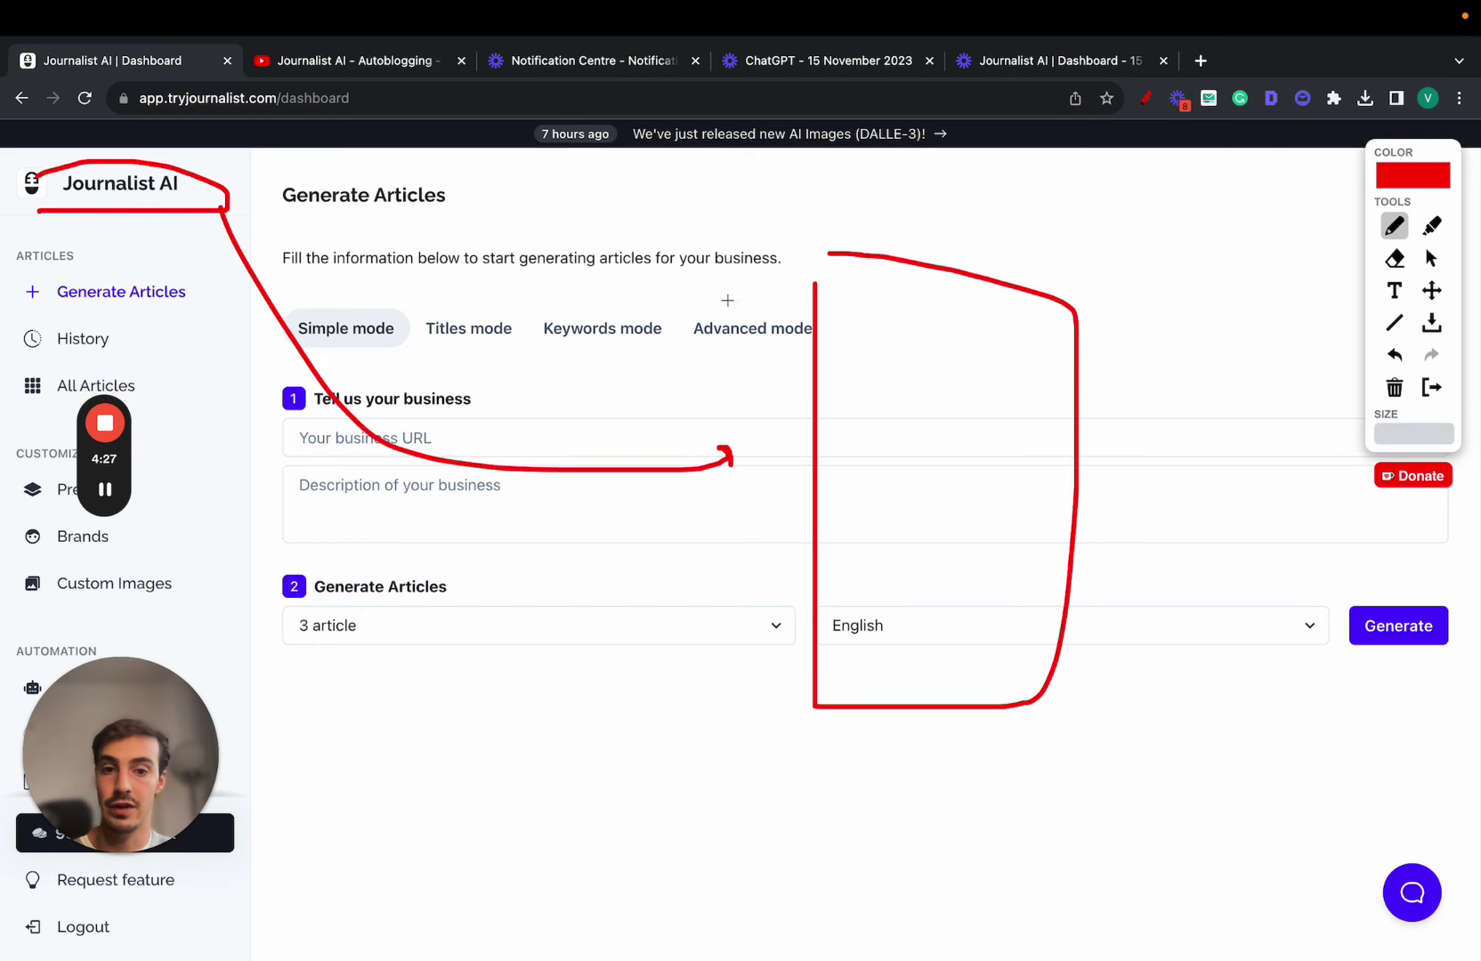
Write the letters KGP in red across the article generation form, then close the drawing overlay
mouse_move(372, 329)
left_mouse_down()
mouse_move(431, 367)
mouse_move(401, 398)
mouse_move(441, 454)
left_mouse_up()
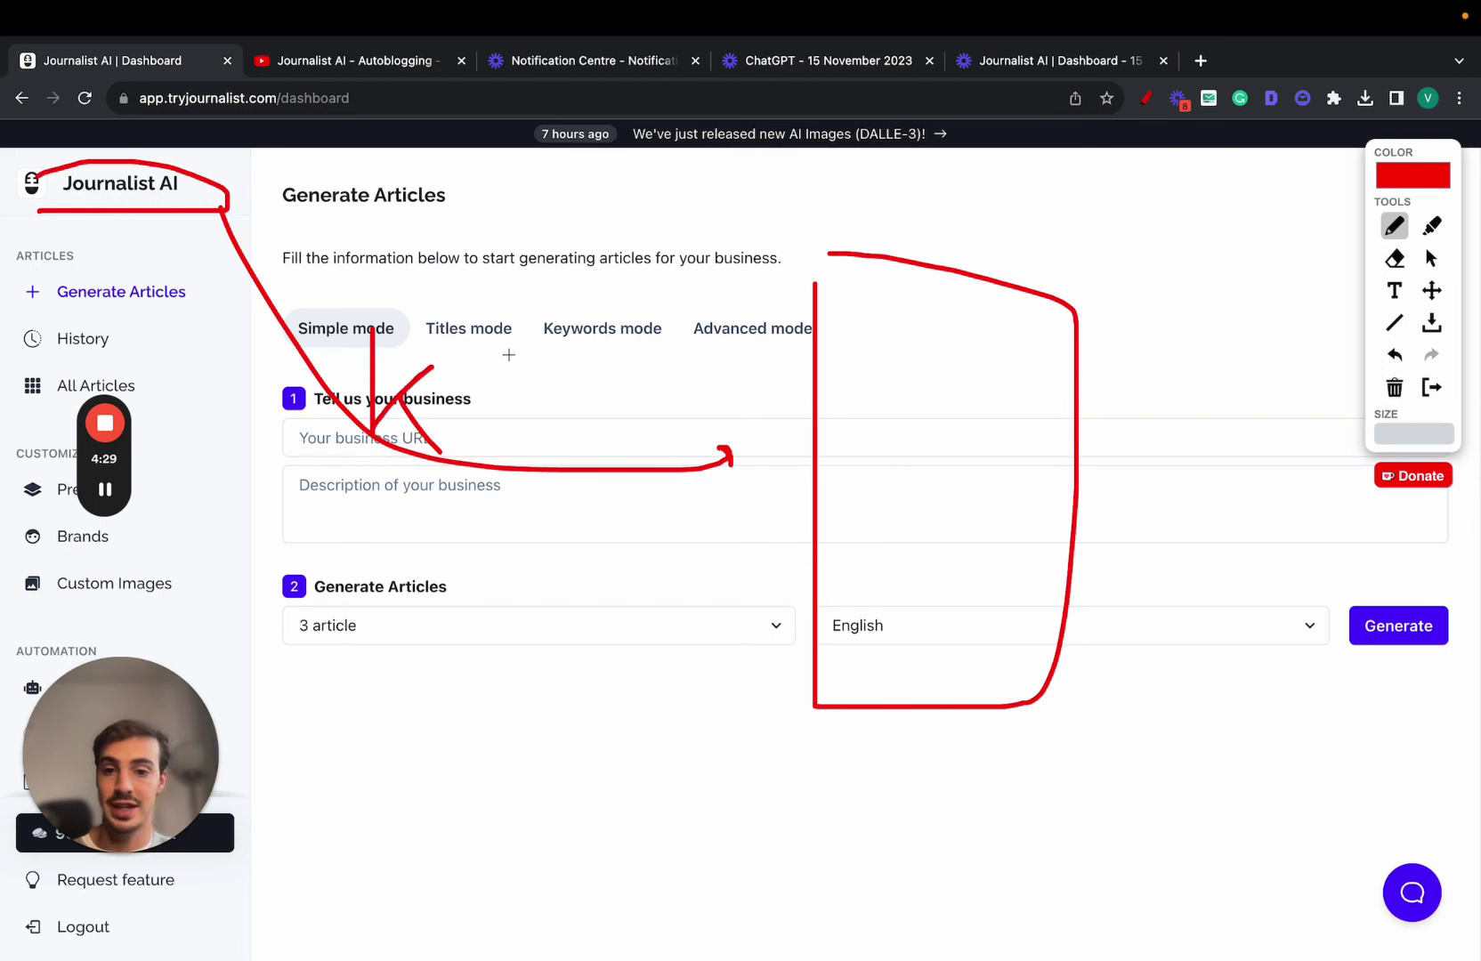
mouse_move(509, 355)
left_mouse_down()
mouse_move(516, 447)
mouse_move(600, 380)
mouse_move(571, 384)
left_mouse_up()
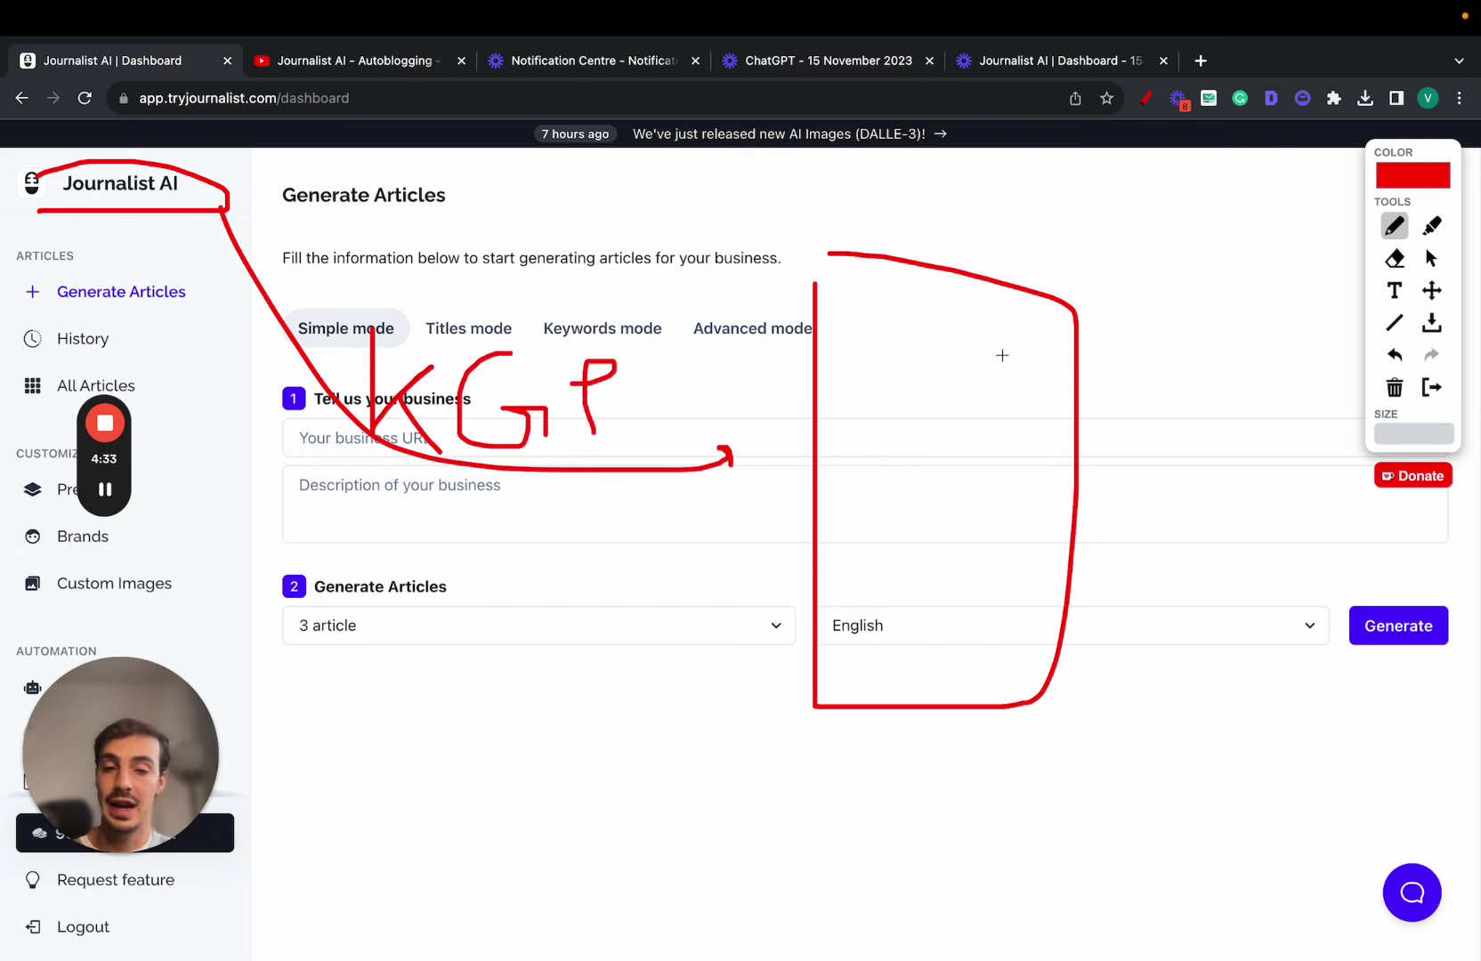
left_click(1433, 385)
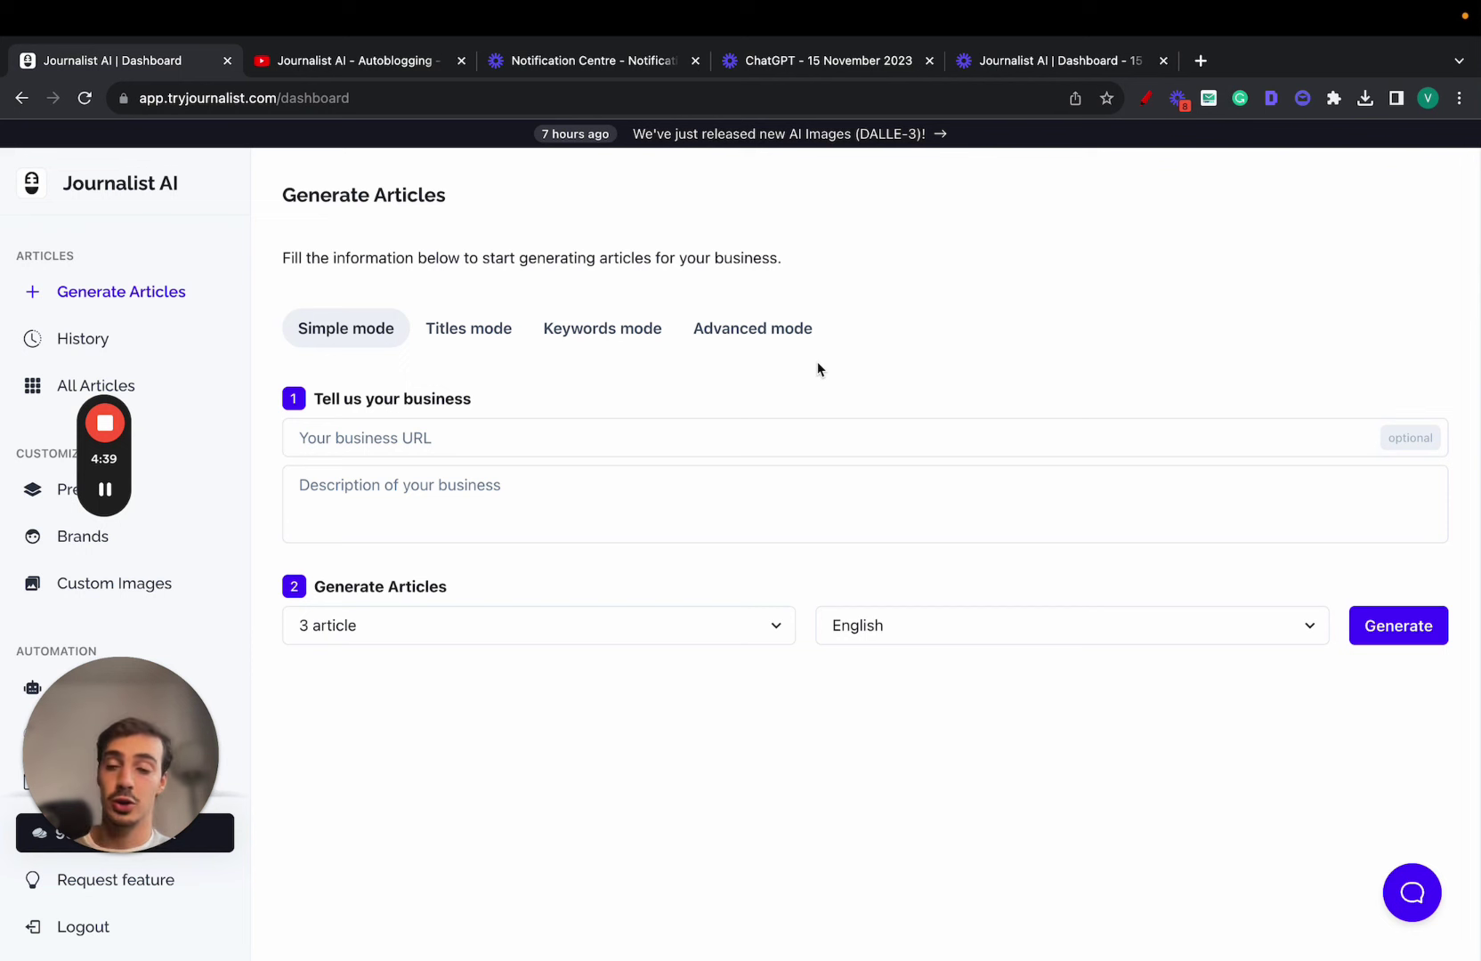
left_click_drag(116, 468, 1436, 247)
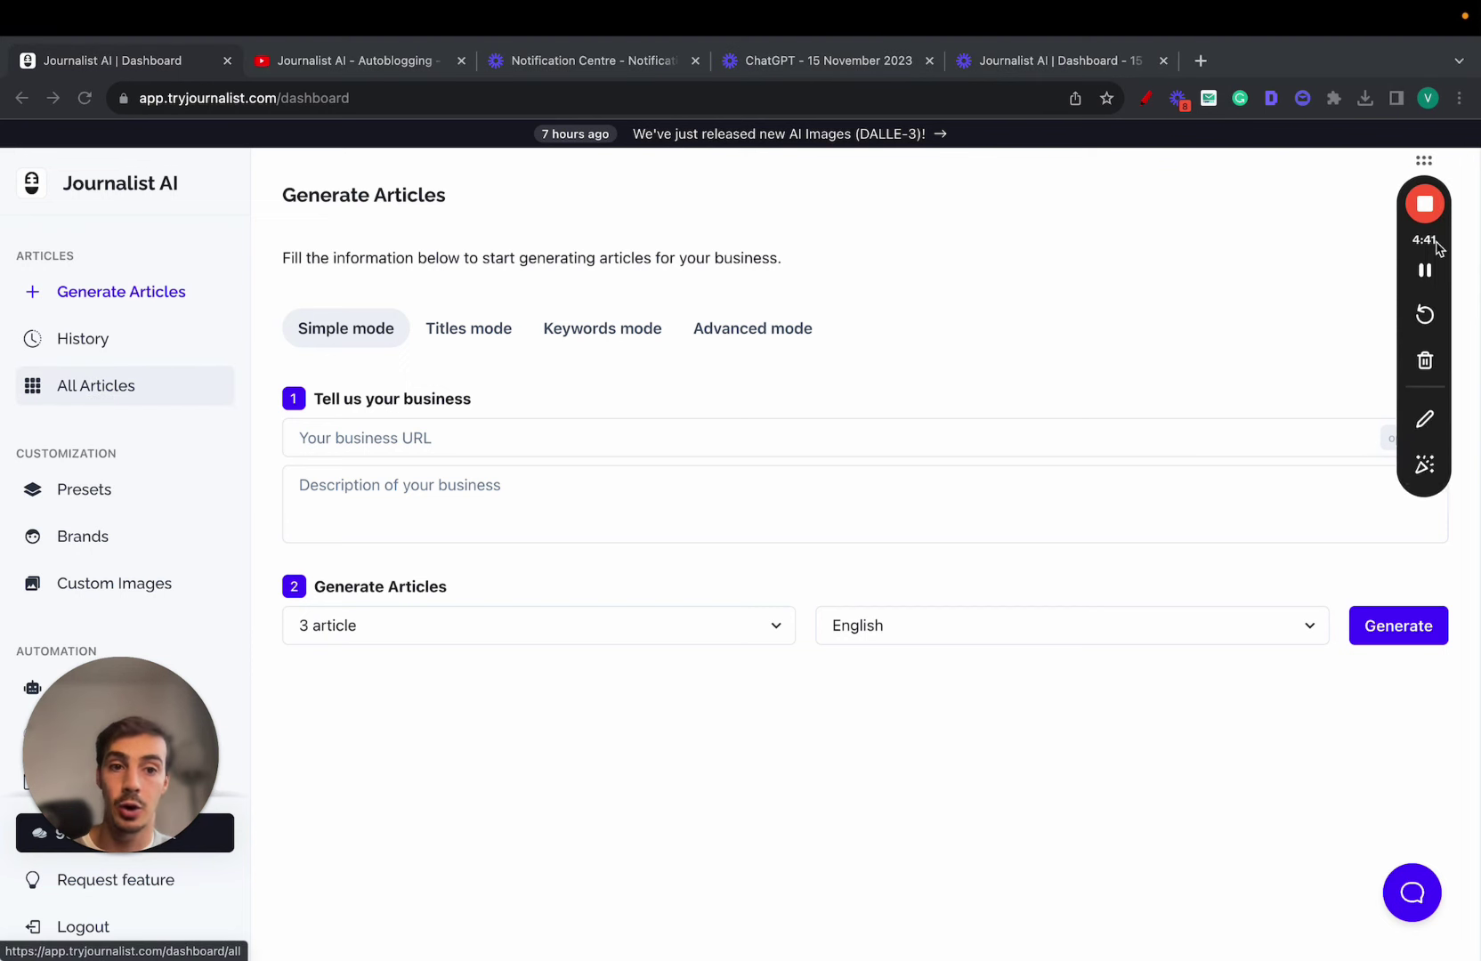
left_click_drag(115, 850, 867, 853)
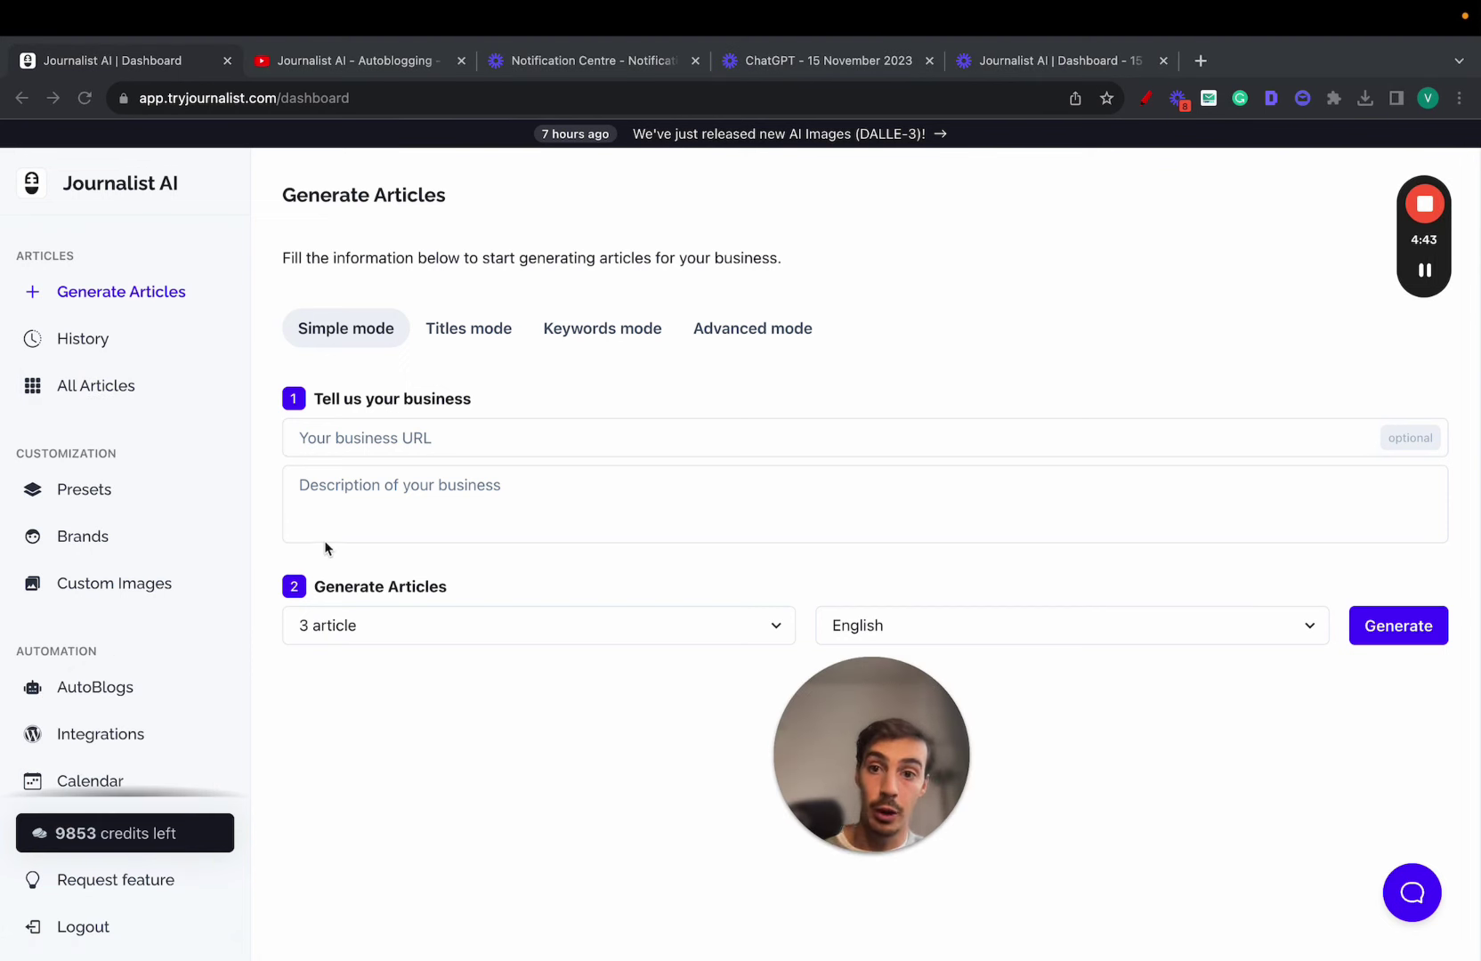
Open the Brands page, underline the Journalist AI name in red and draw an arrow from it to a large letter B
left_click(162, 534)
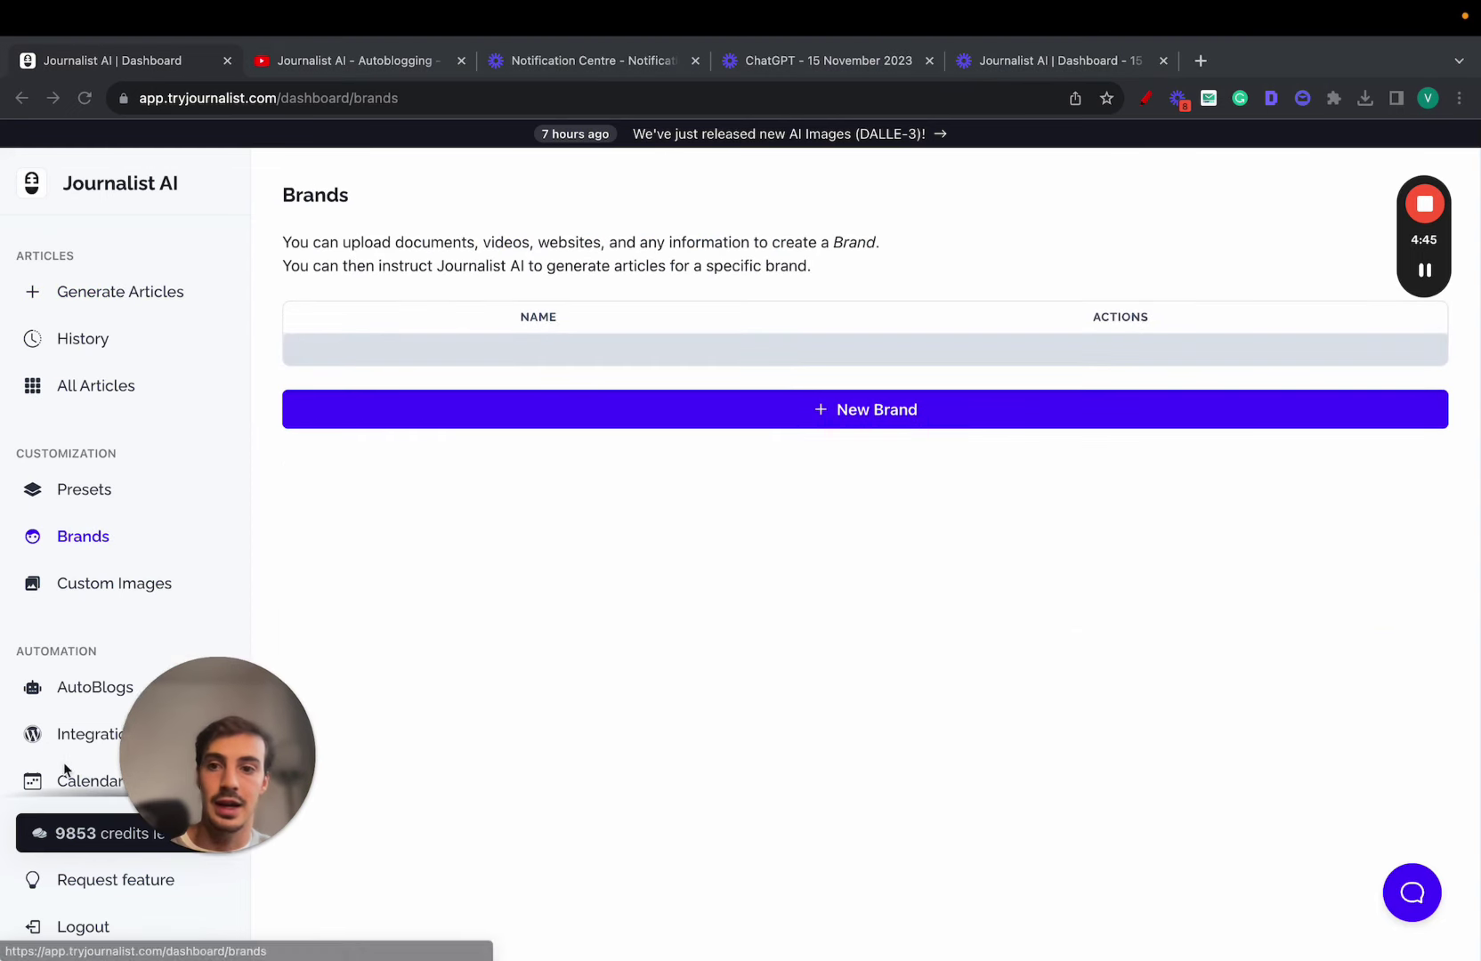
left_click(1148, 98)
mouse_move(32, 211)
left_mouse_down()
mouse_move(215, 212)
mouse_move(657, 578)
left_mouse_up()
mouse_move(746, 583)
left_mouse_down()
mouse_move(742, 489)
mouse_move(787, 536)
mouse_move(739, 593)
left_mouse_up()
Draw four red branch lines fanning out from the letter B
left_click_drag(828, 500, 1006, 345)
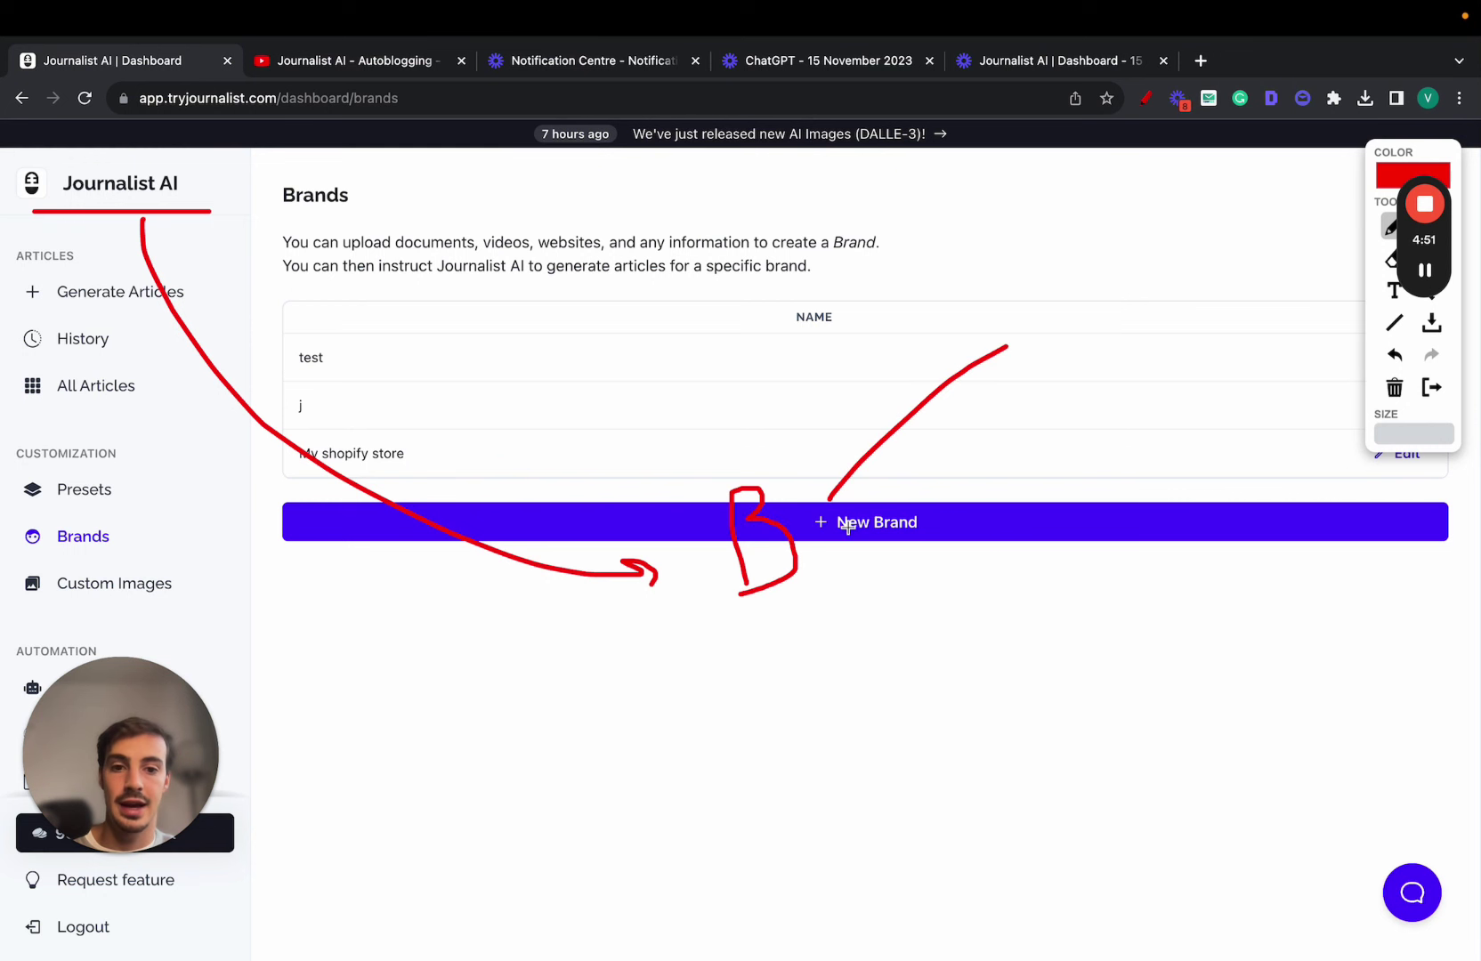
left_click_drag(847, 526, 1050, 429)
mouse_move(860, 535)
left_mouse_down()
mouse_move(1048, 618)
mouse_move(939, 690)
mouse_move(986, 752)
left_mouse_up()
Write the letters Y, T, P, I, T and D in red in a column beyond the branch ends
mouse_move(1047, 288)
left_mouse_down()
mouse_move(1071, 322)
mouse_move(1056, 354)
left_mouse_up()
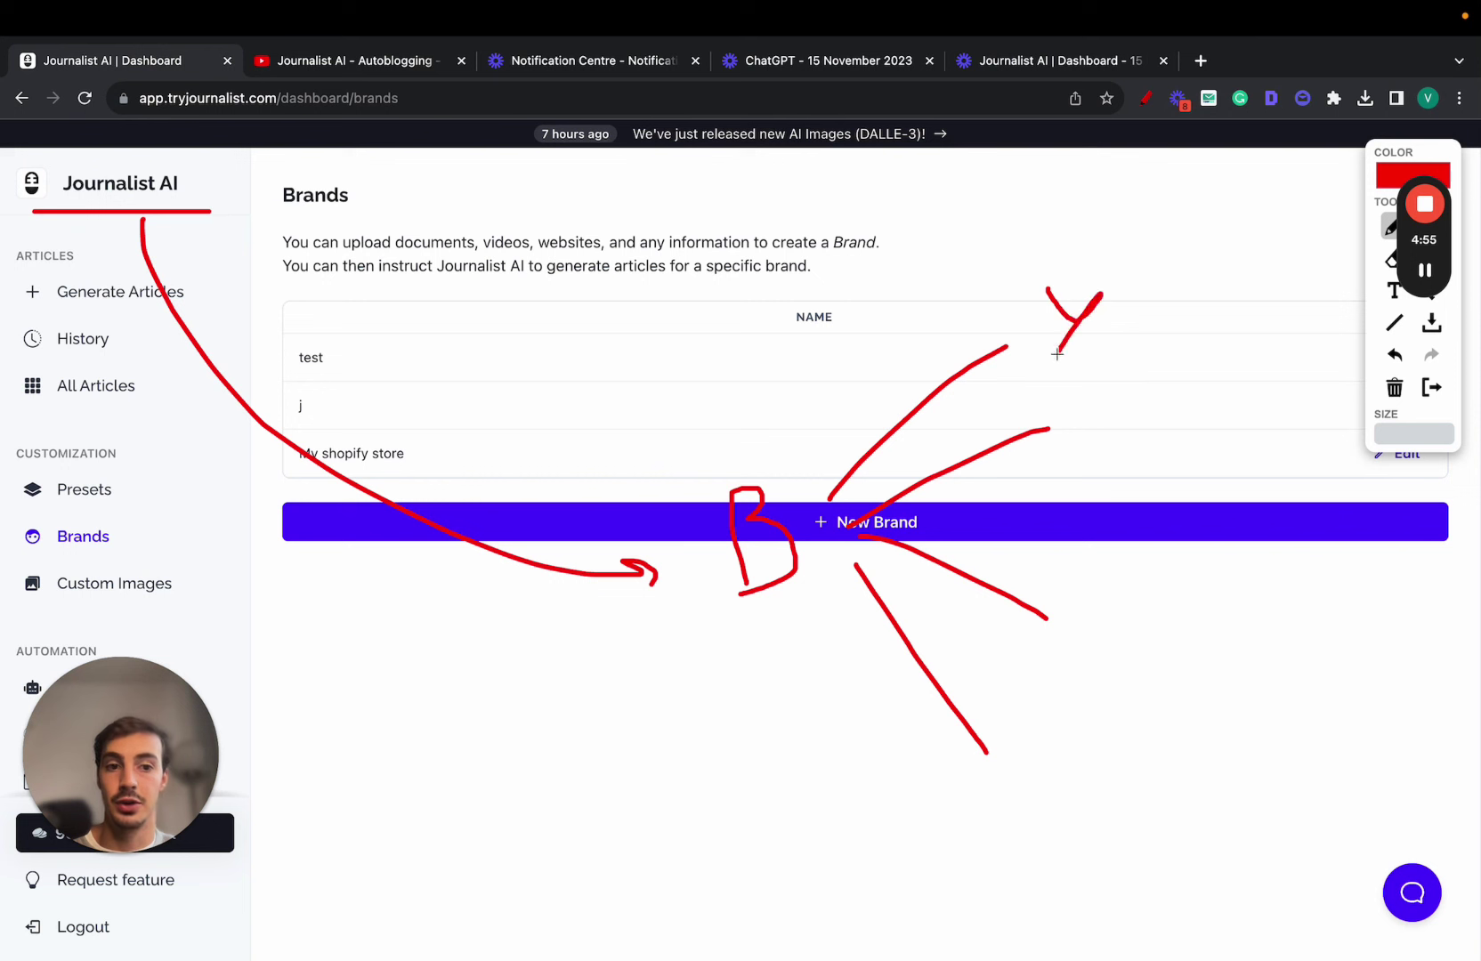
mouse_move(1068, 411)
left_mouse_down()
mouse_move(1137, 410)
mouse_move(1113, 480)
left_mouse_up()
mouse_move(1110, 619)
left_mouse_down()
mouse_move(1111, 564)
mouse_move(1113, 590)
left_mouse_up()
mouse_move(1020, 729)
left_mouse_down()
mouse_move(1084, 729)
mouse_move(1059, 761)
left_mouse_up()
left_click_drag(1044, 760, 1085, 759)
mouse_move(1024, 803)
left_mouse_down()
mouse_move(1069, 798)
mouse_move(1045, 839)
left_mouse_up()
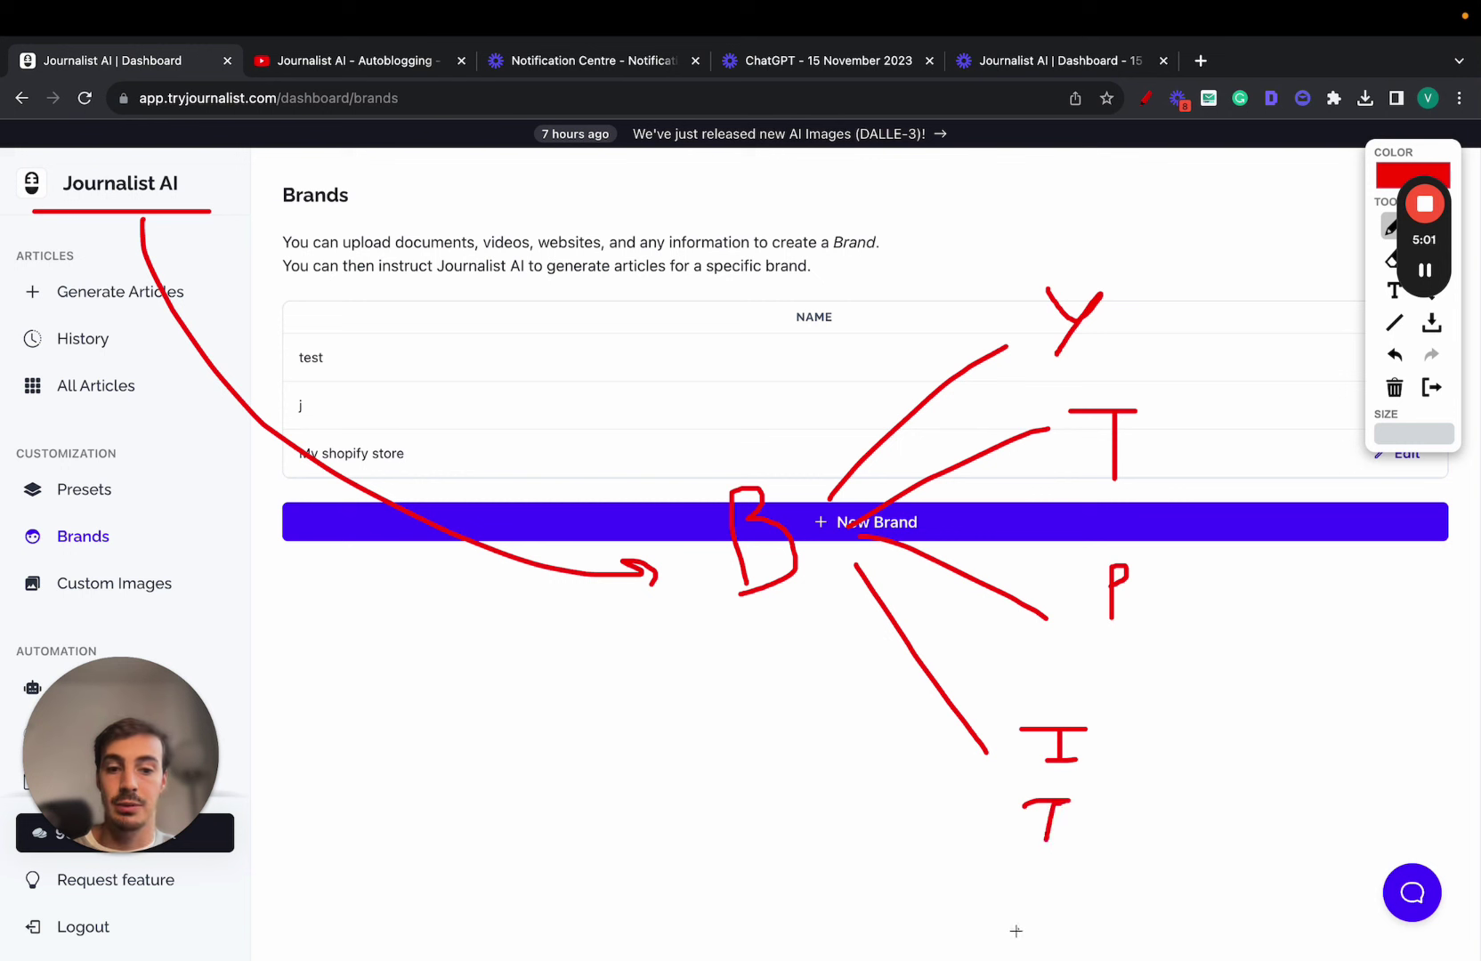
mouse_move(1015, 931)
left_mouse_down()
mouse_move(1052, 897)
mouse_move(1015, 927)
left_mouse_up()
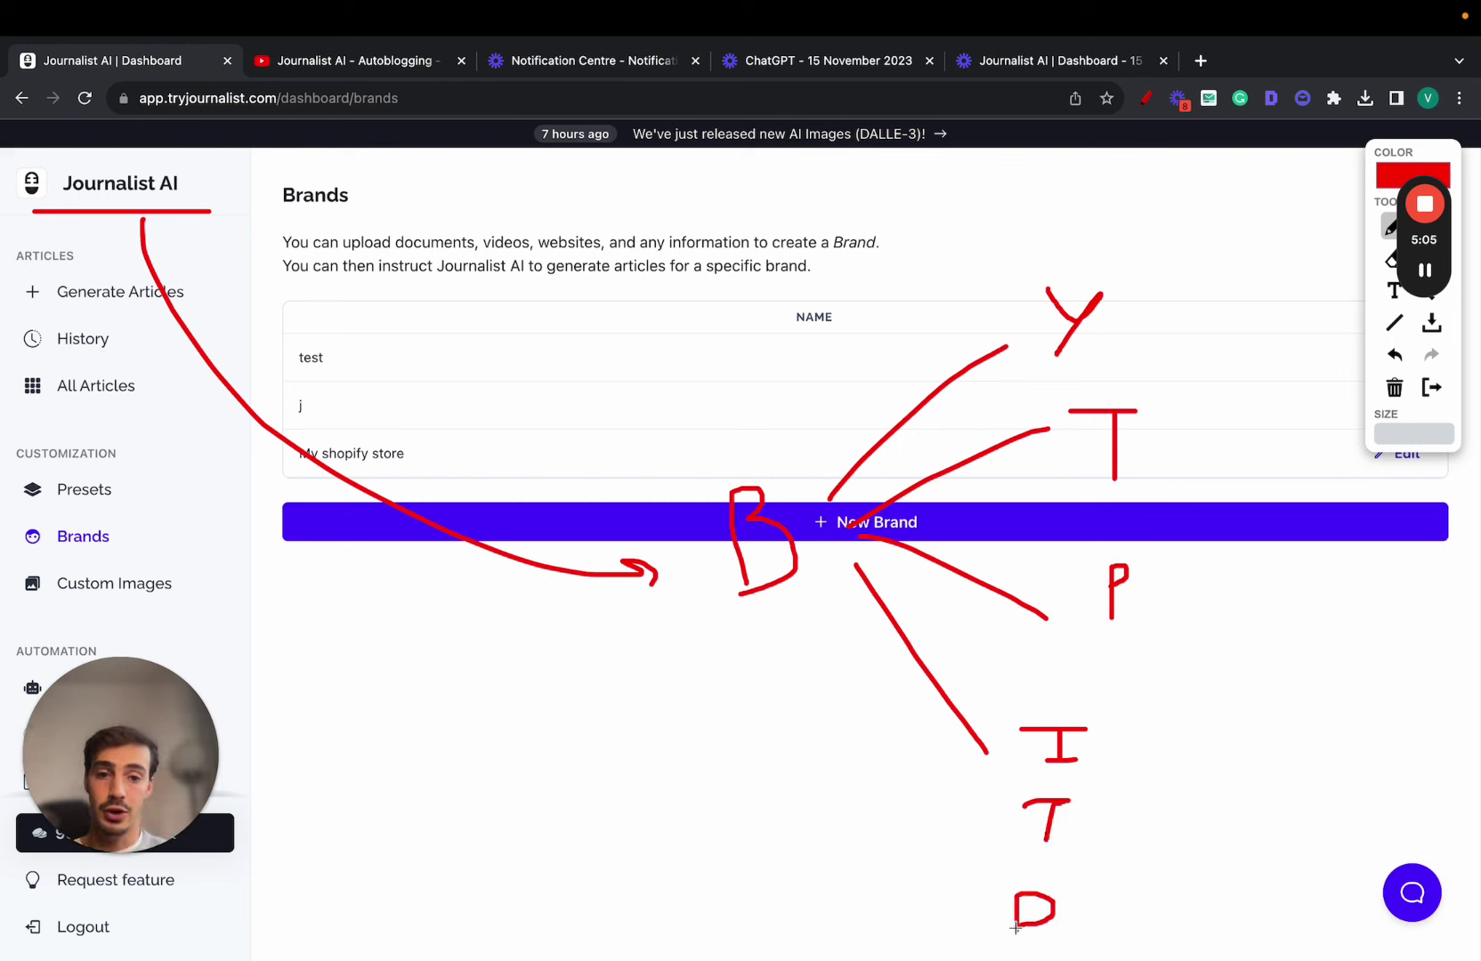
Draw a fifth branch from the B toward the D and bracket the letter column with a curly brace leading to a large A
mouse_move(817, 589)
left_mouse_down()
mouse_move(817, 717)
mouse_move(918, 838)
left_mouse_up()
mouse_move(1078, 931)
left_mouse_down()
mouse_move(1160, 866)
mouse_move(1218, 681)
mouse_move(1153, 255)
mouse_move(1081, 233)
left_mouse_up()
mouse_move(1273, 741)
left_mouse_down()
mouse_move(1275, 587)
mouse_move(1323, 714)
mouse_move(1332, 667)
left_mouse_up()
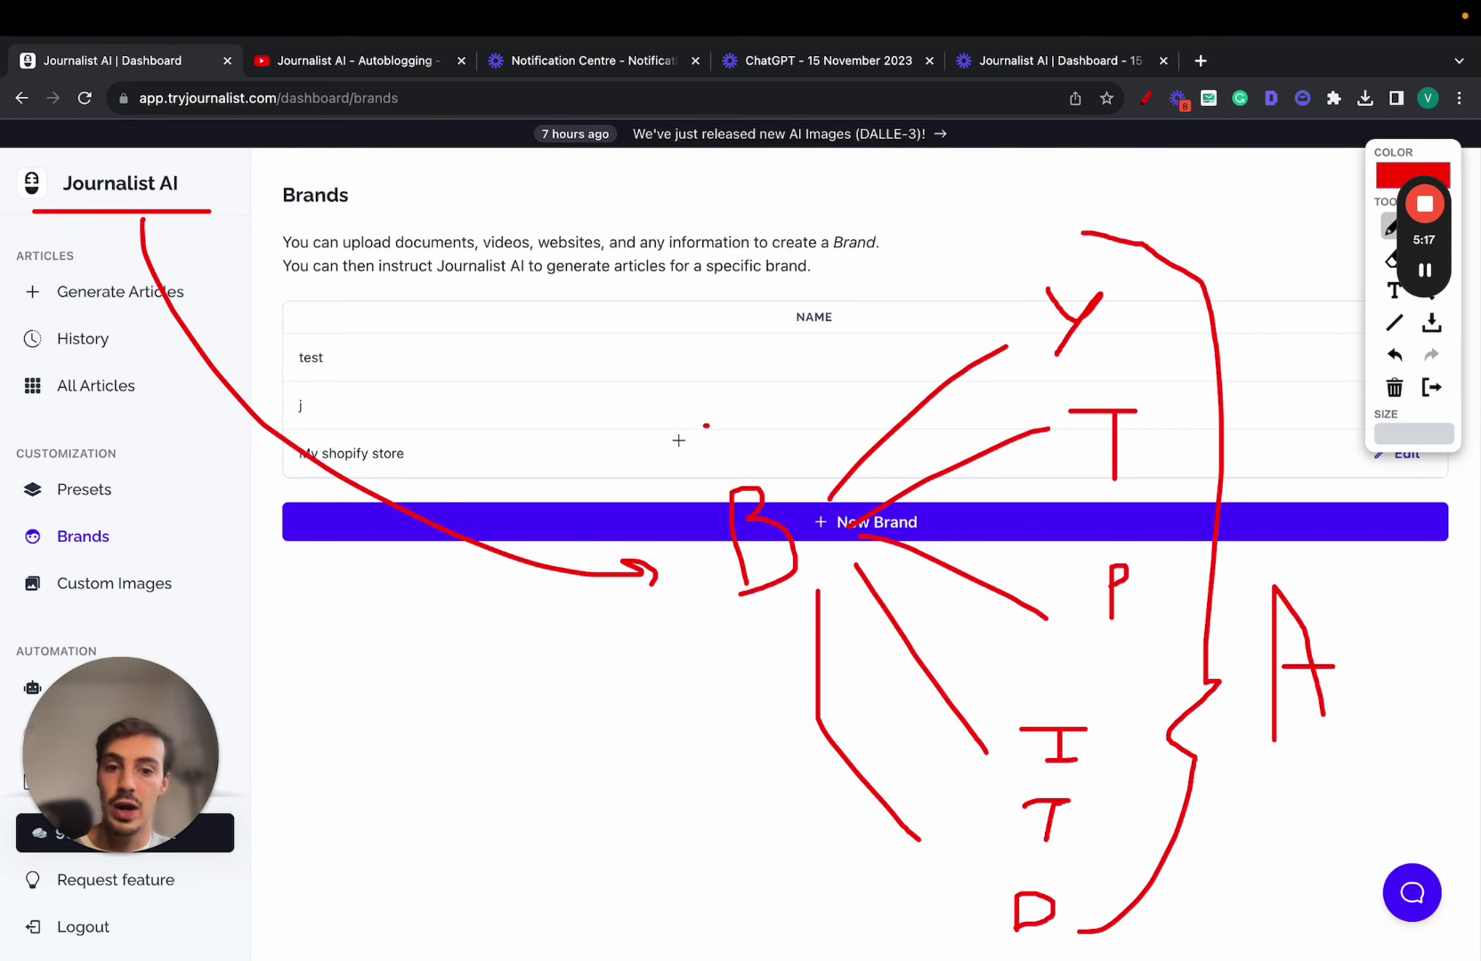
Circle the letter B, draw a red arrow pointing at the Journalist AI name, then close the drawing overlay
mouse_move(678, 440)
left_mouse_down()
mouse_move(771, 429)
mouse_move(732, 424)
left_mouse_up()
mouse_move(345, 185)
left_mouse_down()
mouse_move(228, 178)
mouse_move(235, 194)
mouse_move(238, 182)
left_mouse_up()
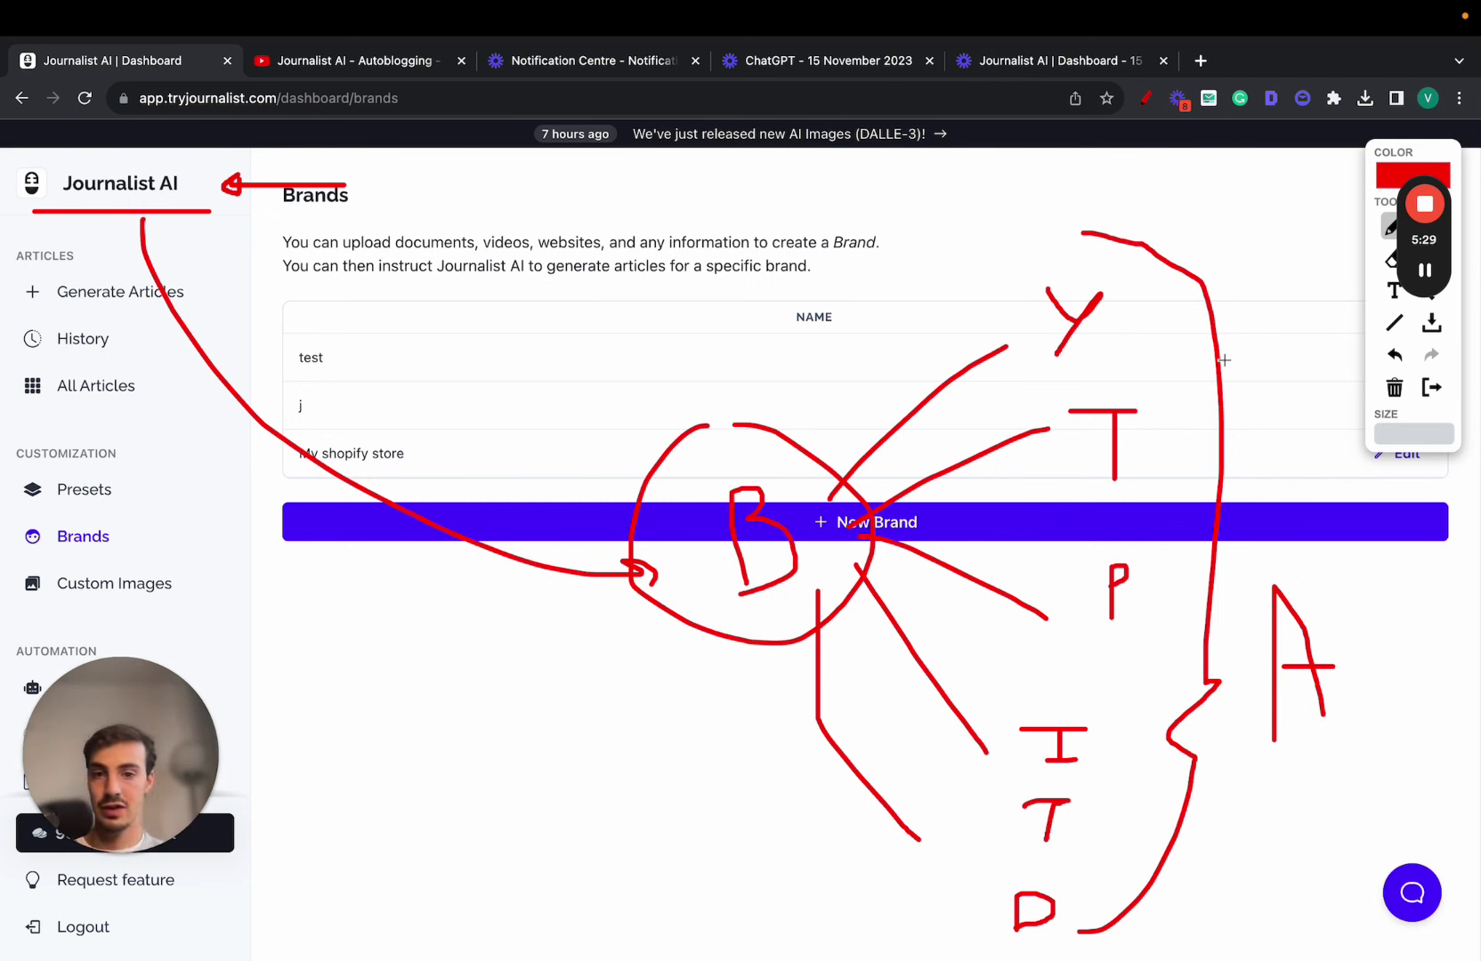
left_click(1428, 391)
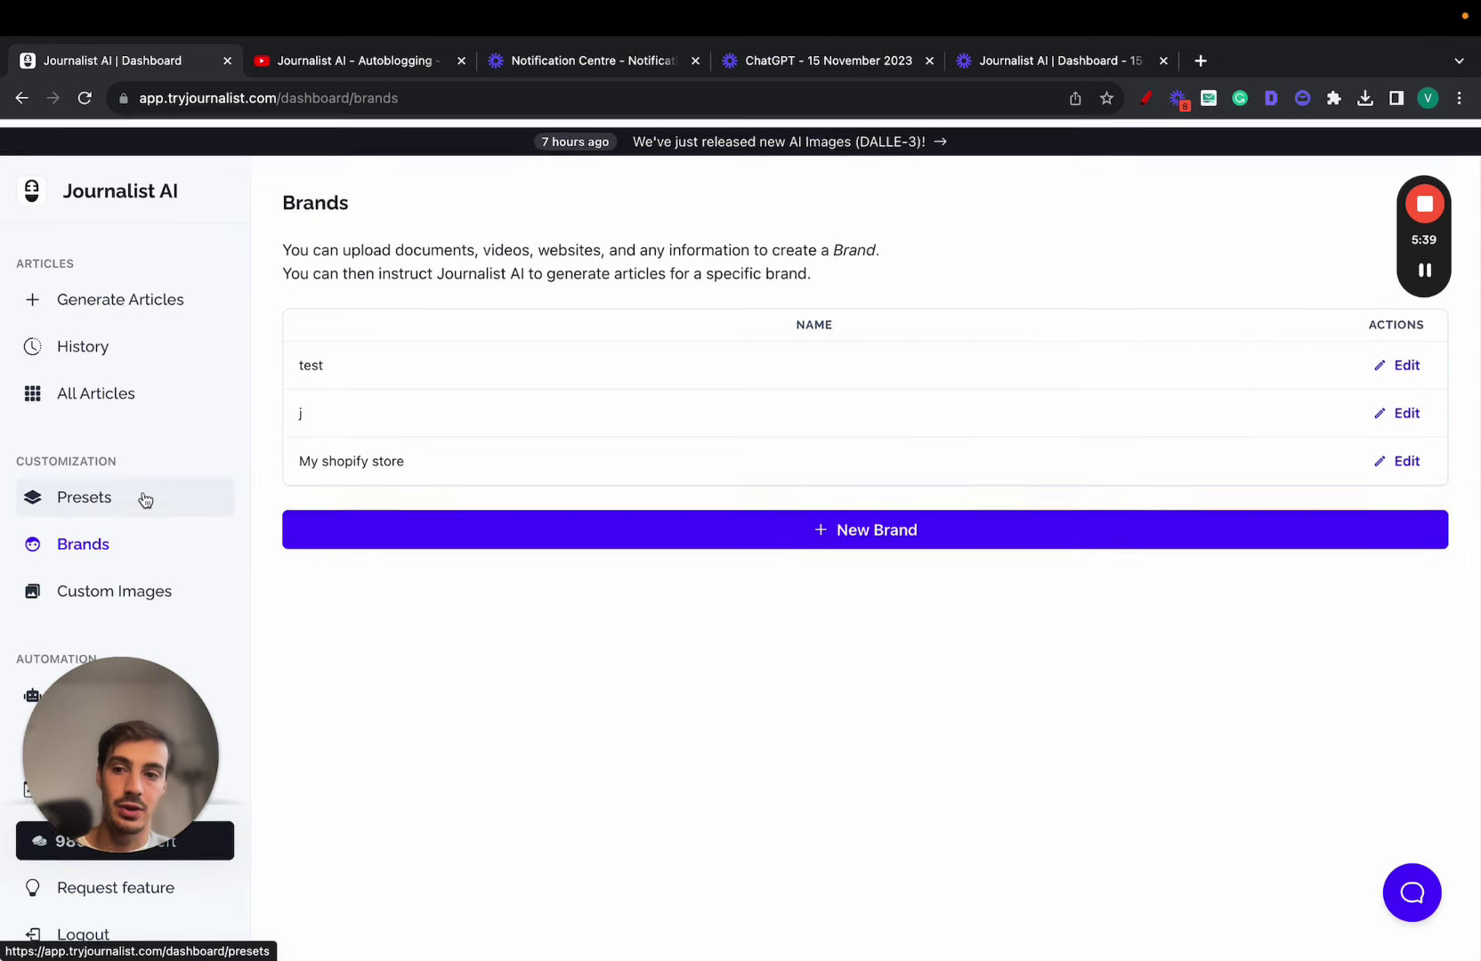
Start a new preset from the article generator's Advanced mode and collapse the preset's Base section
left_click(178, 307)
left_click(712, 325)
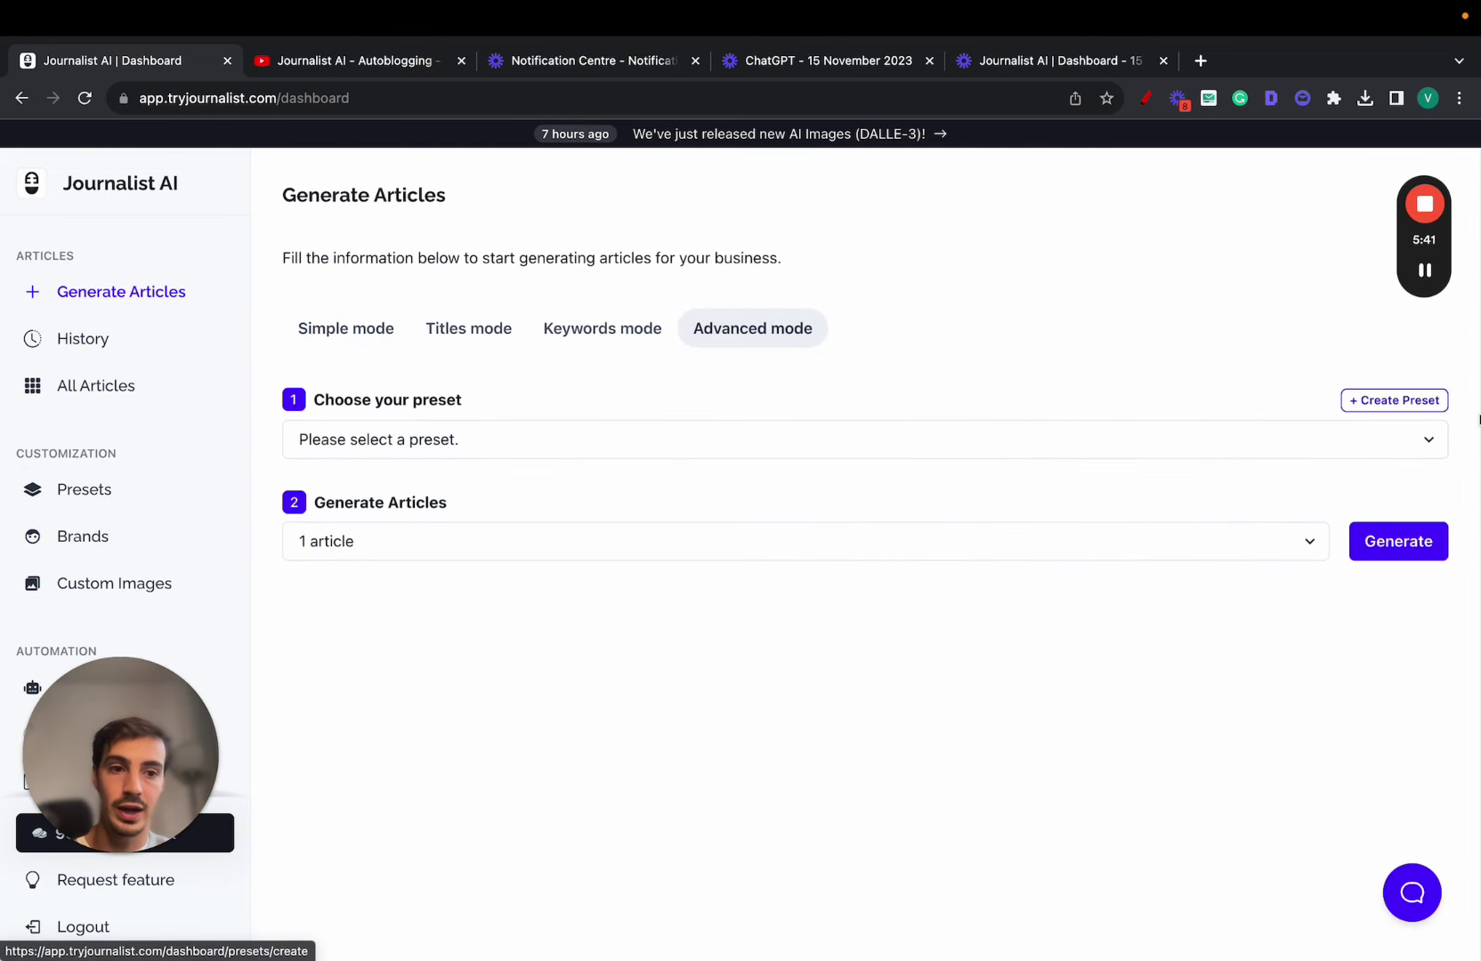
left_click(1441, 407)
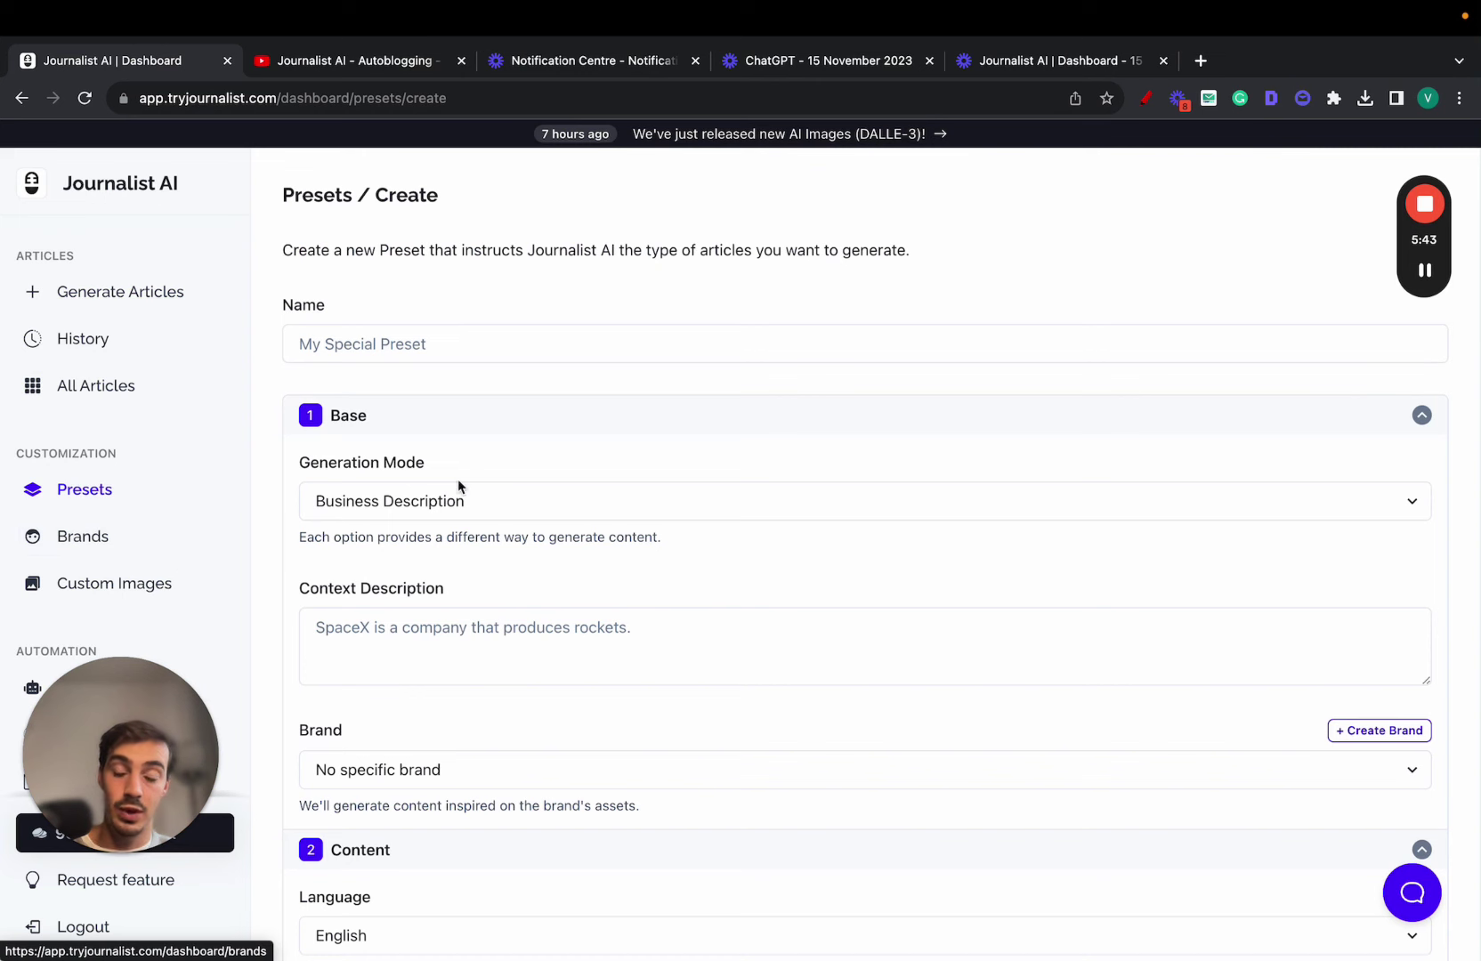
left_click(474, 431)
scroll(456, 472, "down", 5)
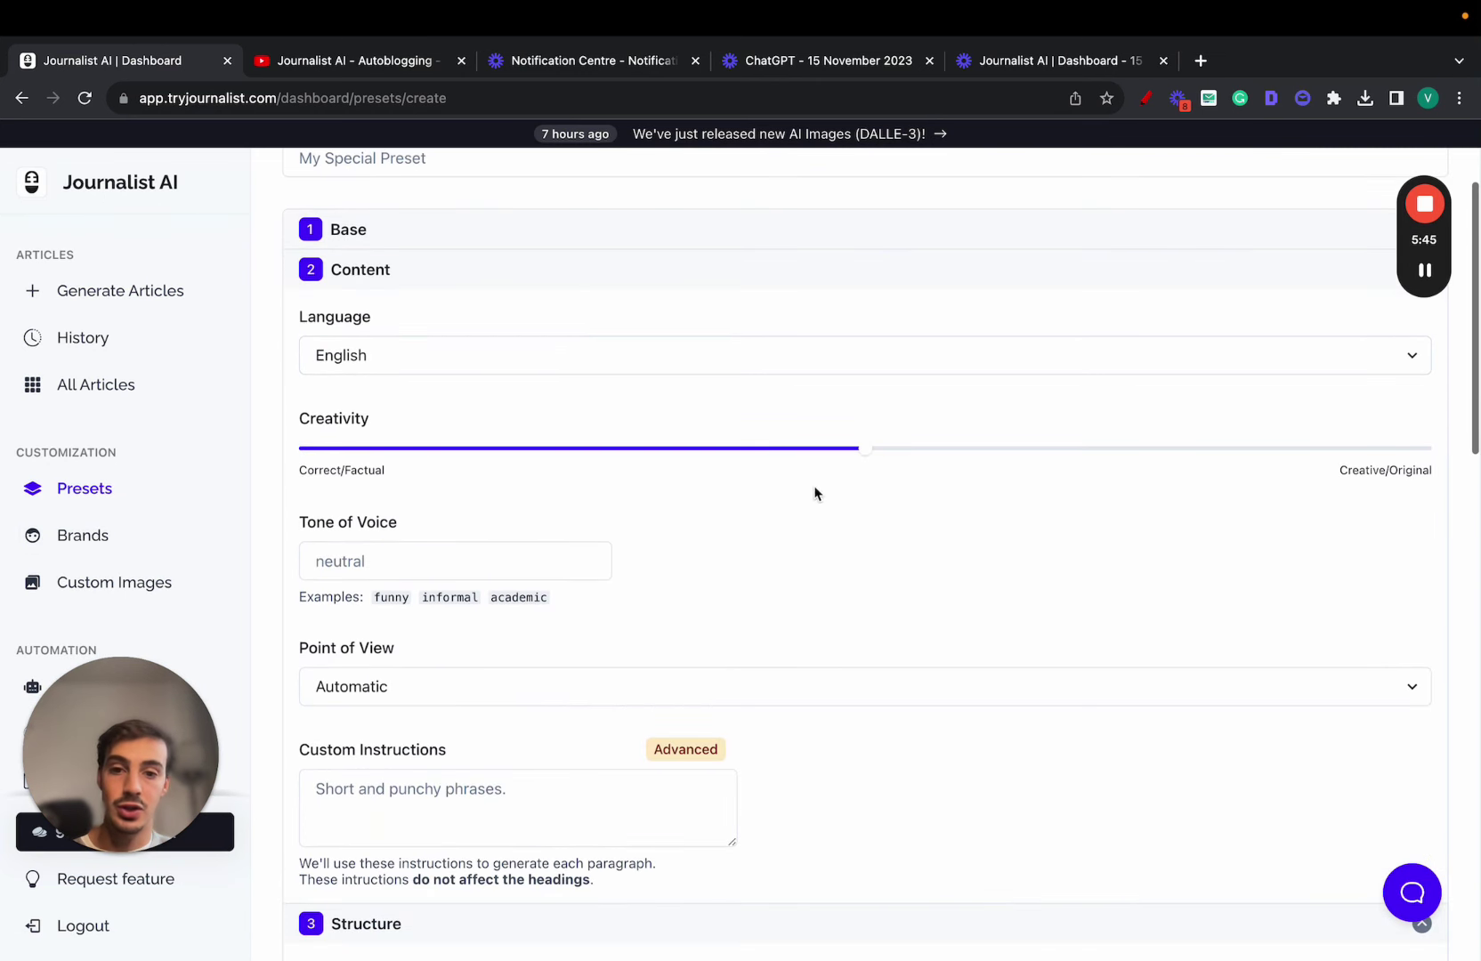
Point out the Tone of Voice setting and lower the preset's creativity to about a third of the scale, toward Correct/Factual
left_click_drag(316, 465, 460, 466)
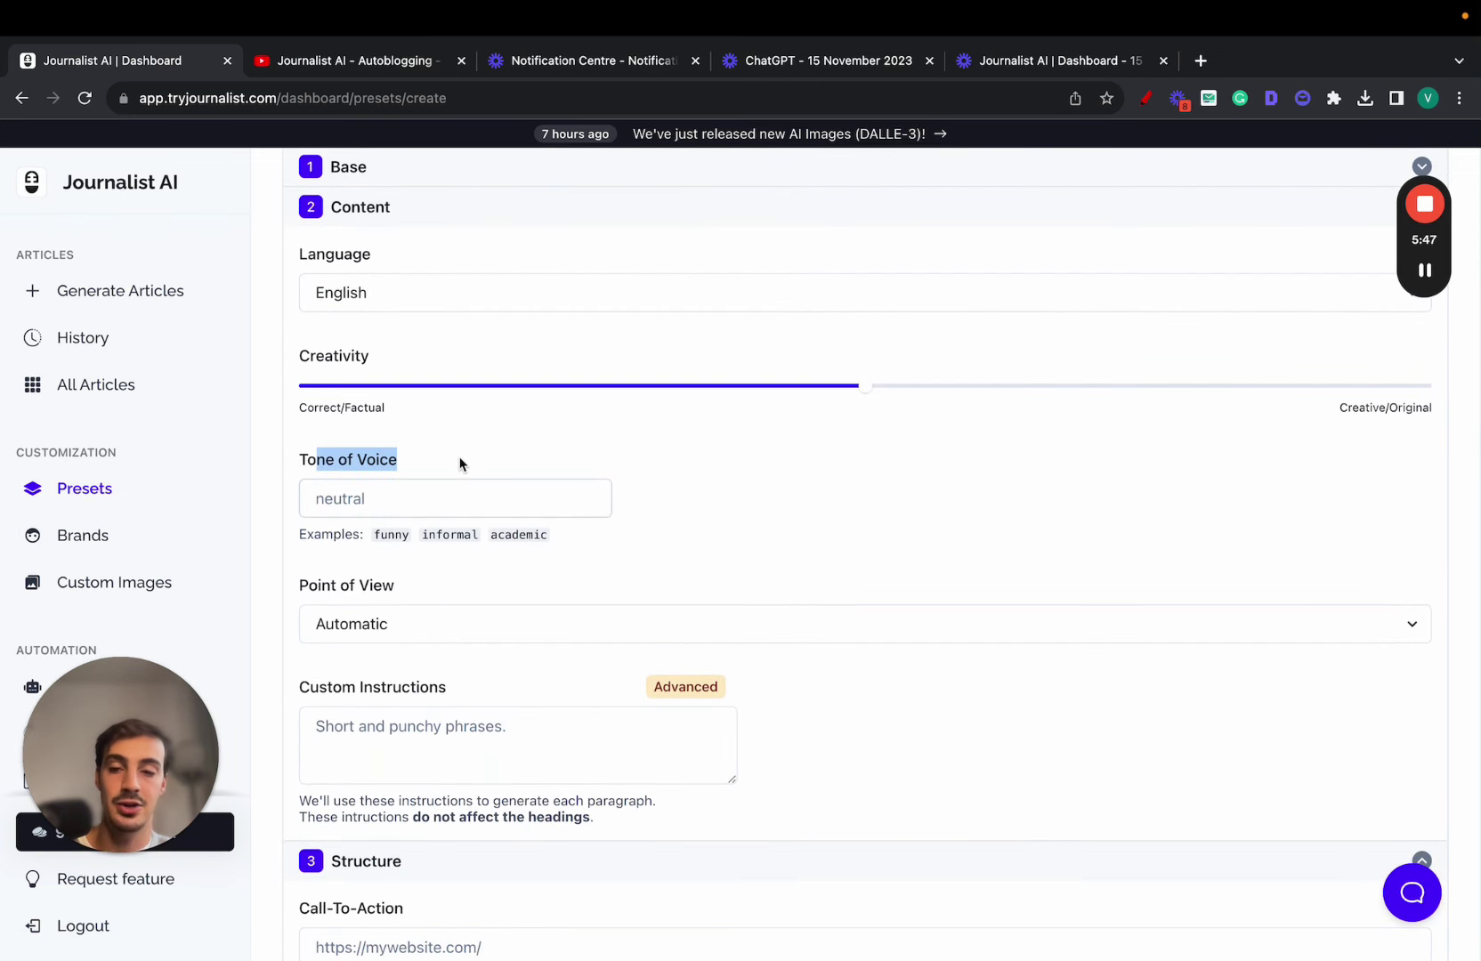
left_click(436, 486)
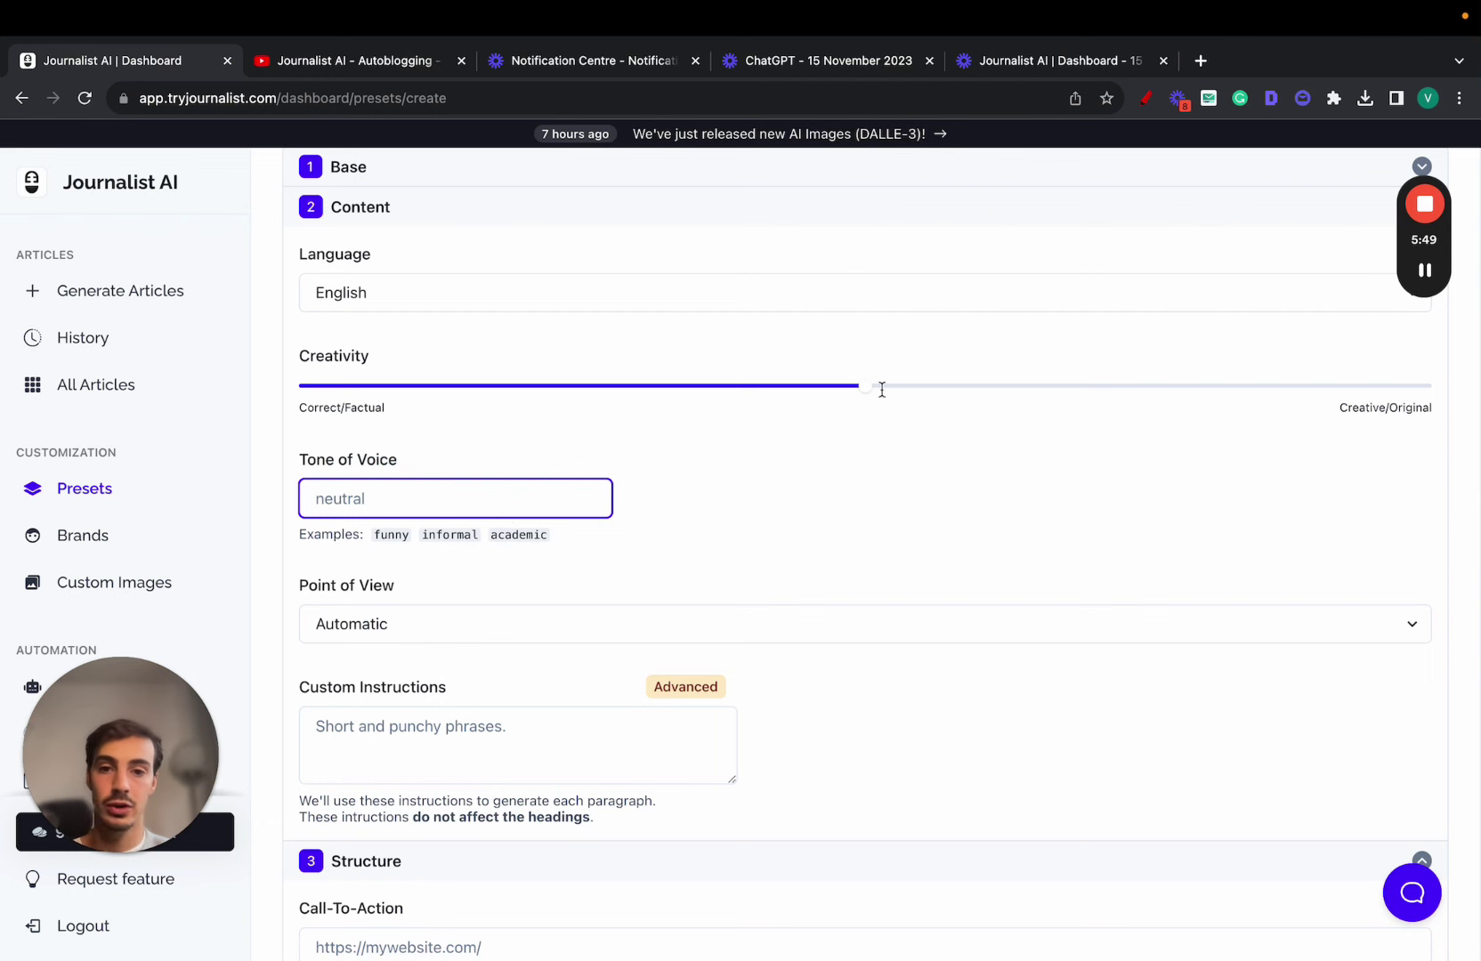
left_click_drag(873, 390, 722, 423)
key("Tab")
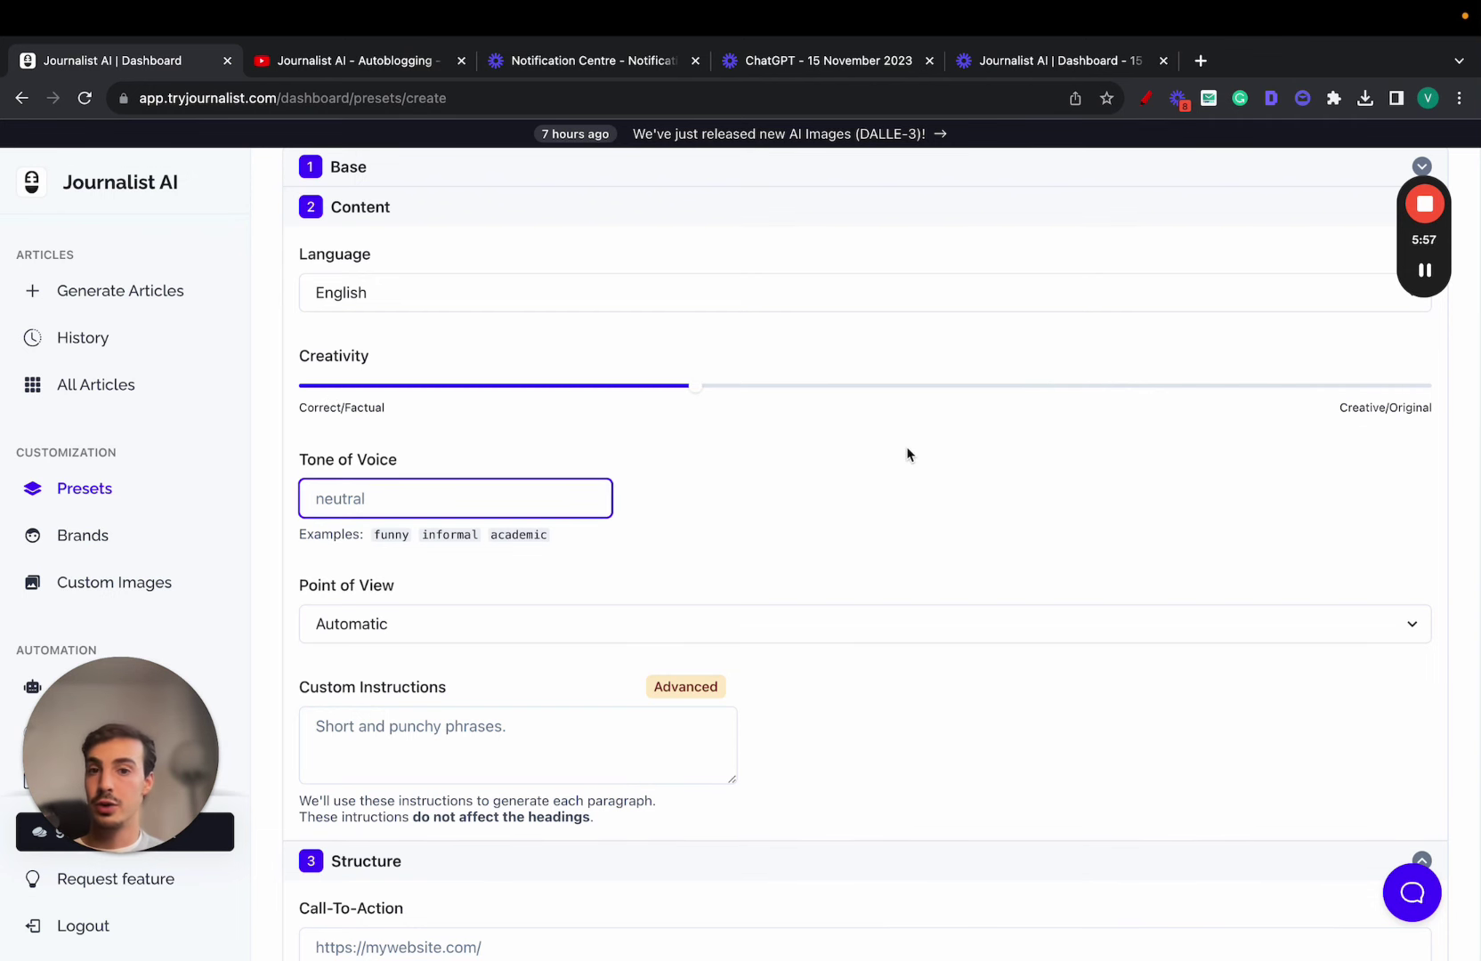
Look through the preset's point-of-view and language options, keeping Automatic and English selected
scroll(807, 486, "down", 2)
left_click(711, 480)
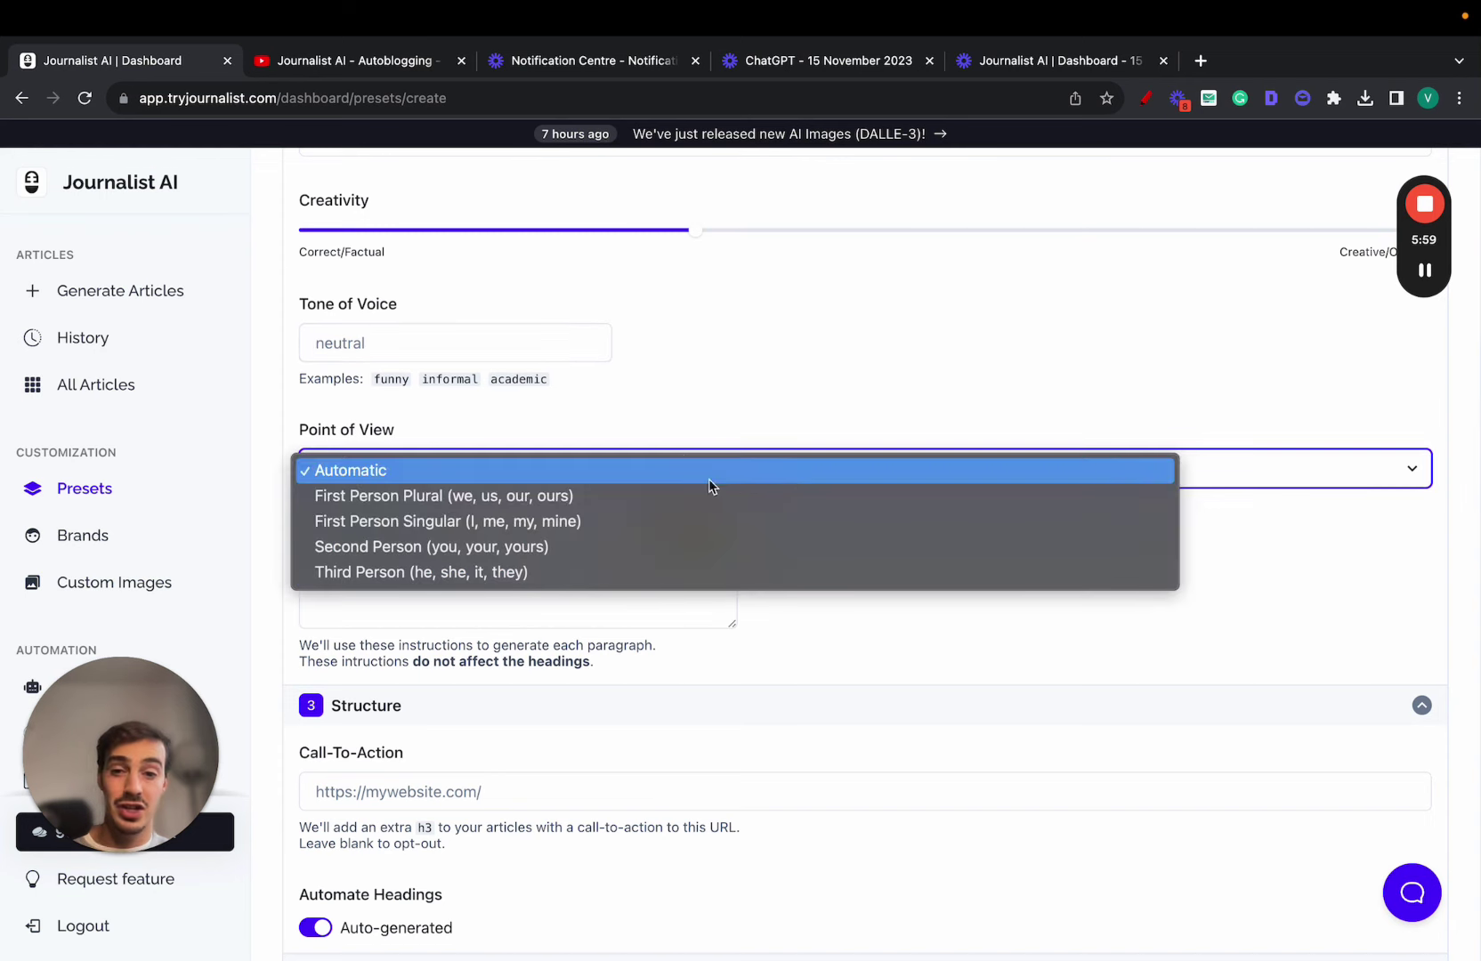
left_click(762, 376)
scroll(762, 375, "down", 4)
scroll(760, 373, "up", 8)
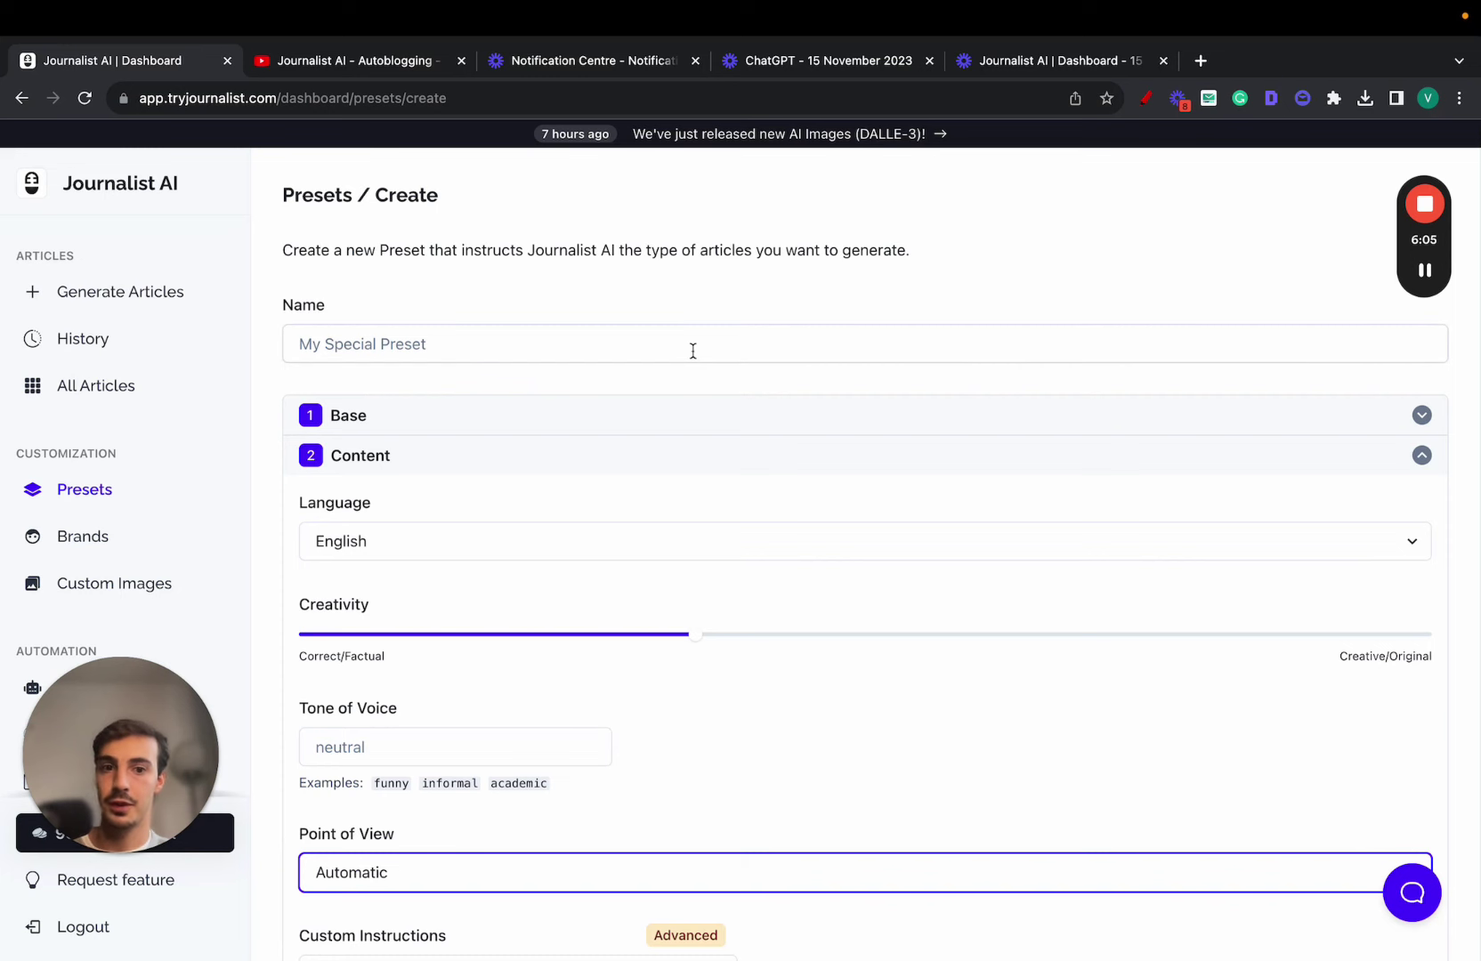
scroll(692, 349, "down", 5)
scroll(562, 430, "up", 2)
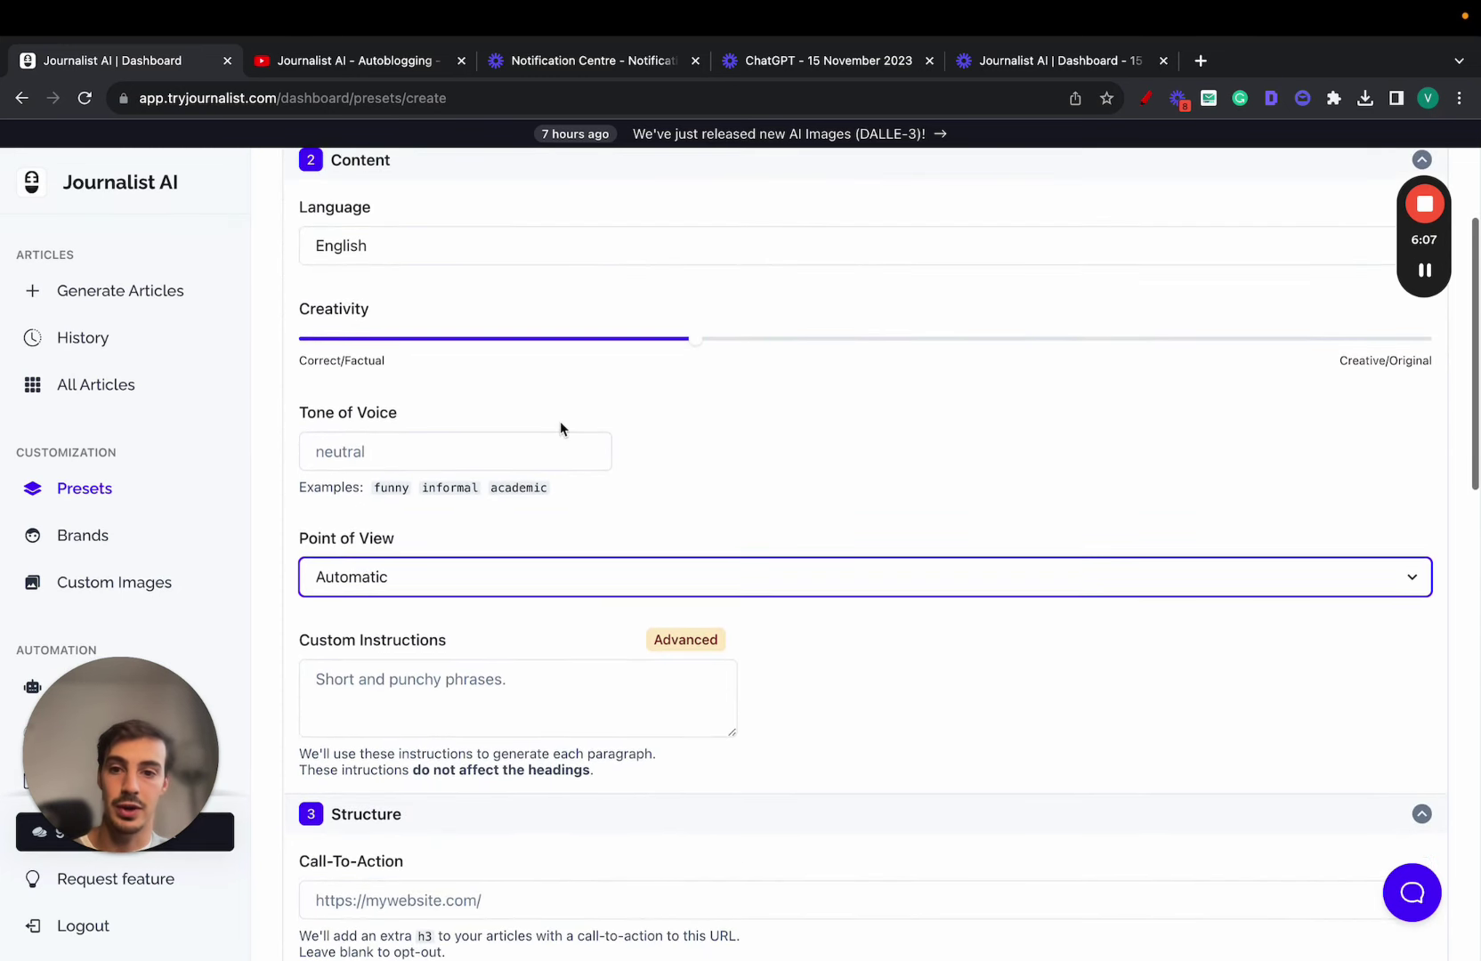
scroll(559, 365, "up", 1)
left_click(569, 298)
left_click(614, 549)
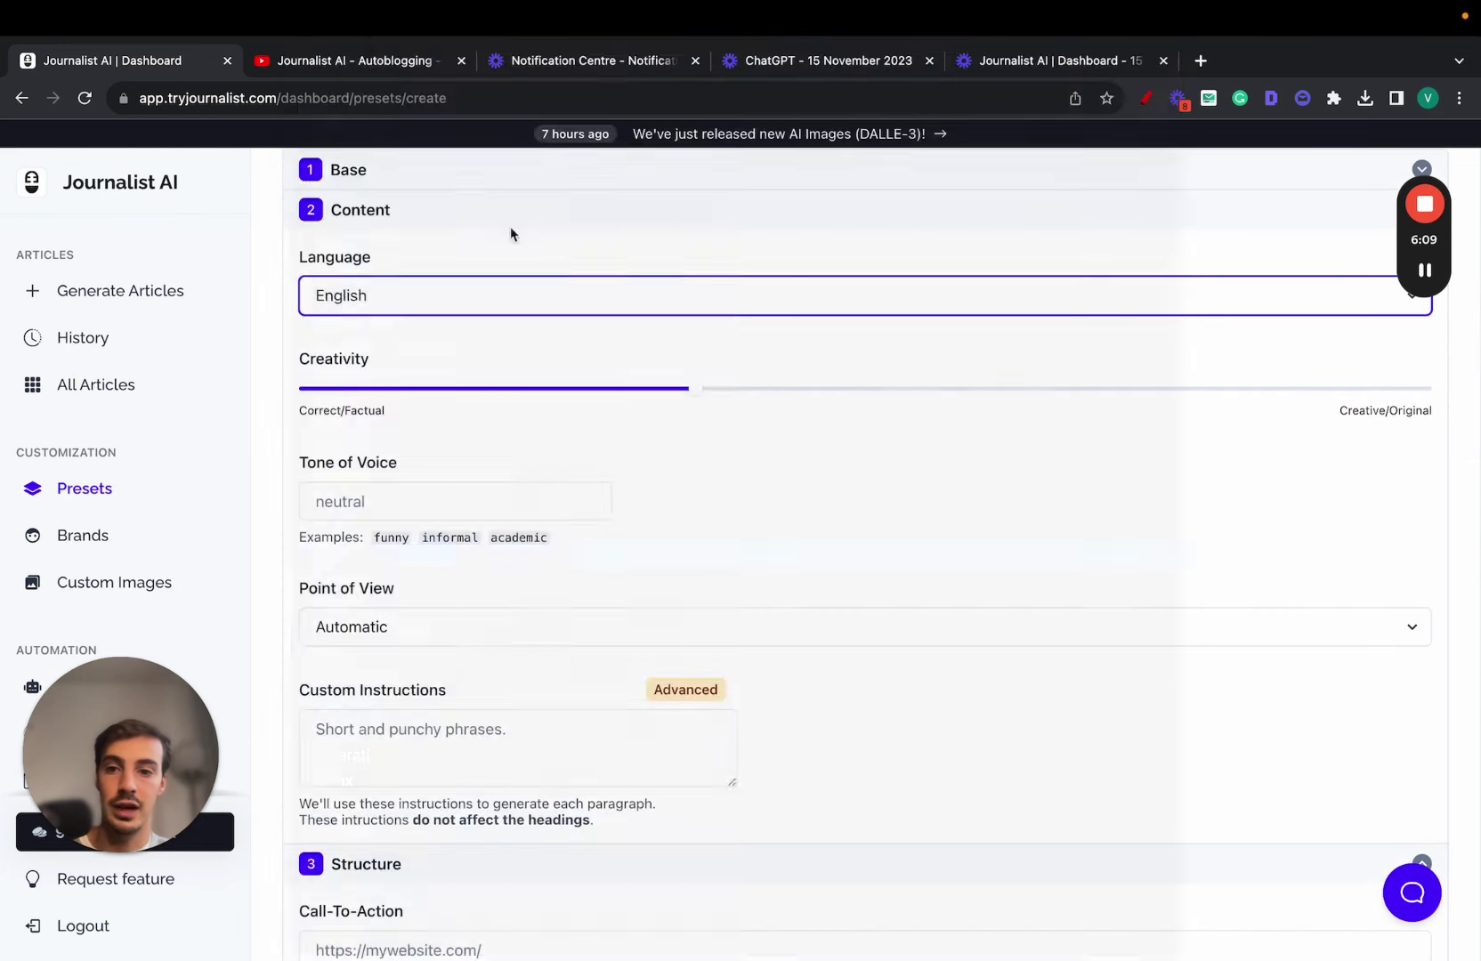
Collapse the preset's Content section and look over the Structure, Internal Linking and External Linking settings
left_click(451, 211)
scroll(486, 403, "down", 1)
scroll(417, 340, "up", 1)
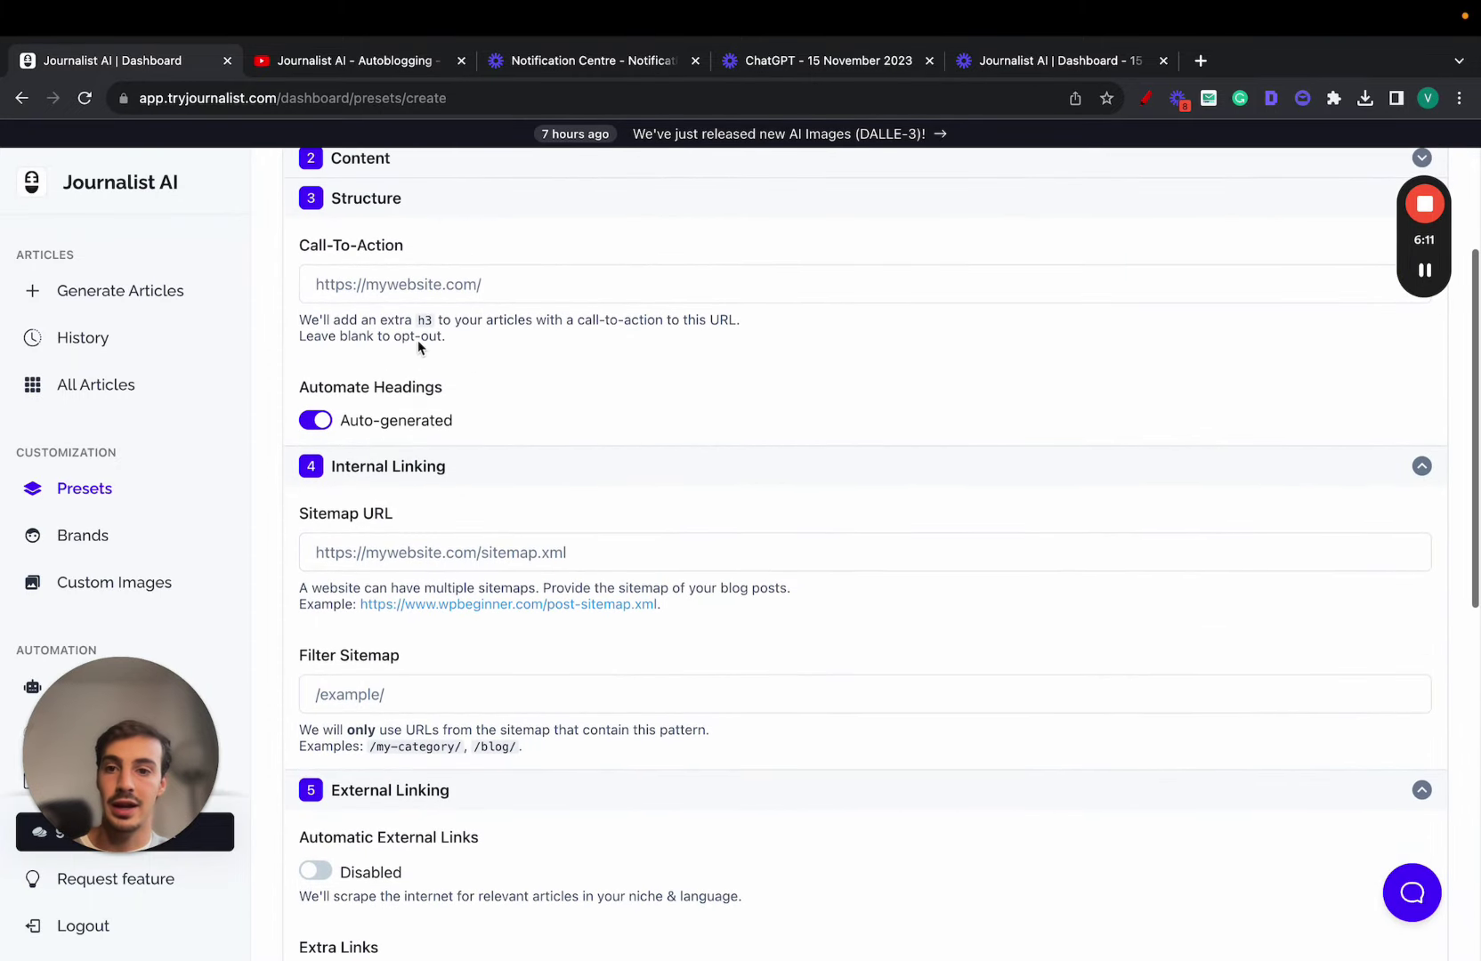
scroll(427, 298, "down", 2)
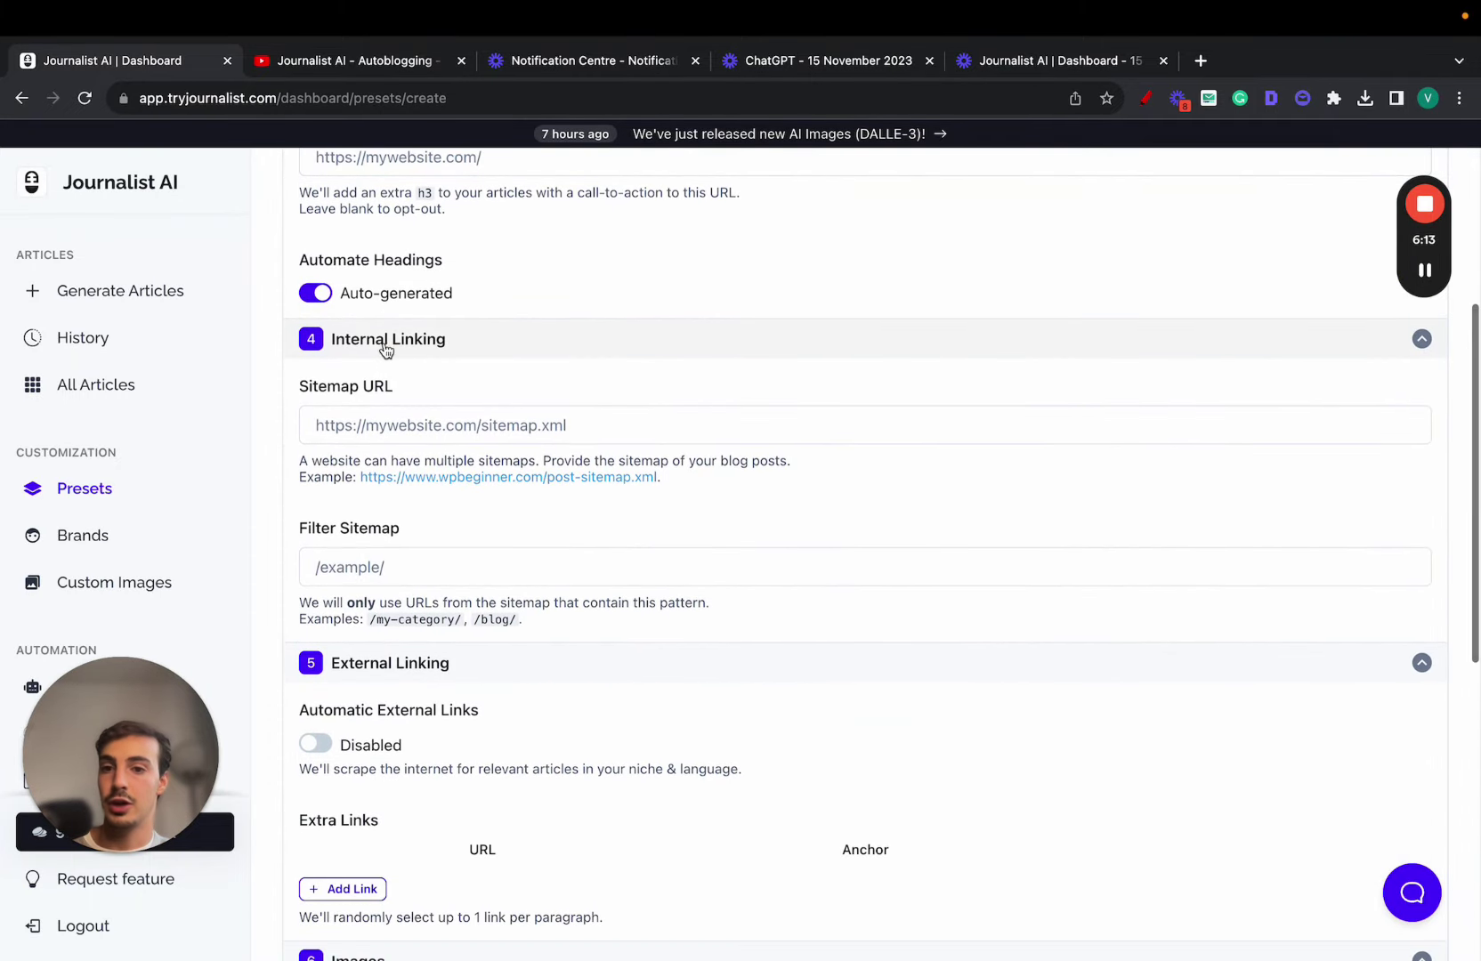
scroll(492, 397, "down", 7)
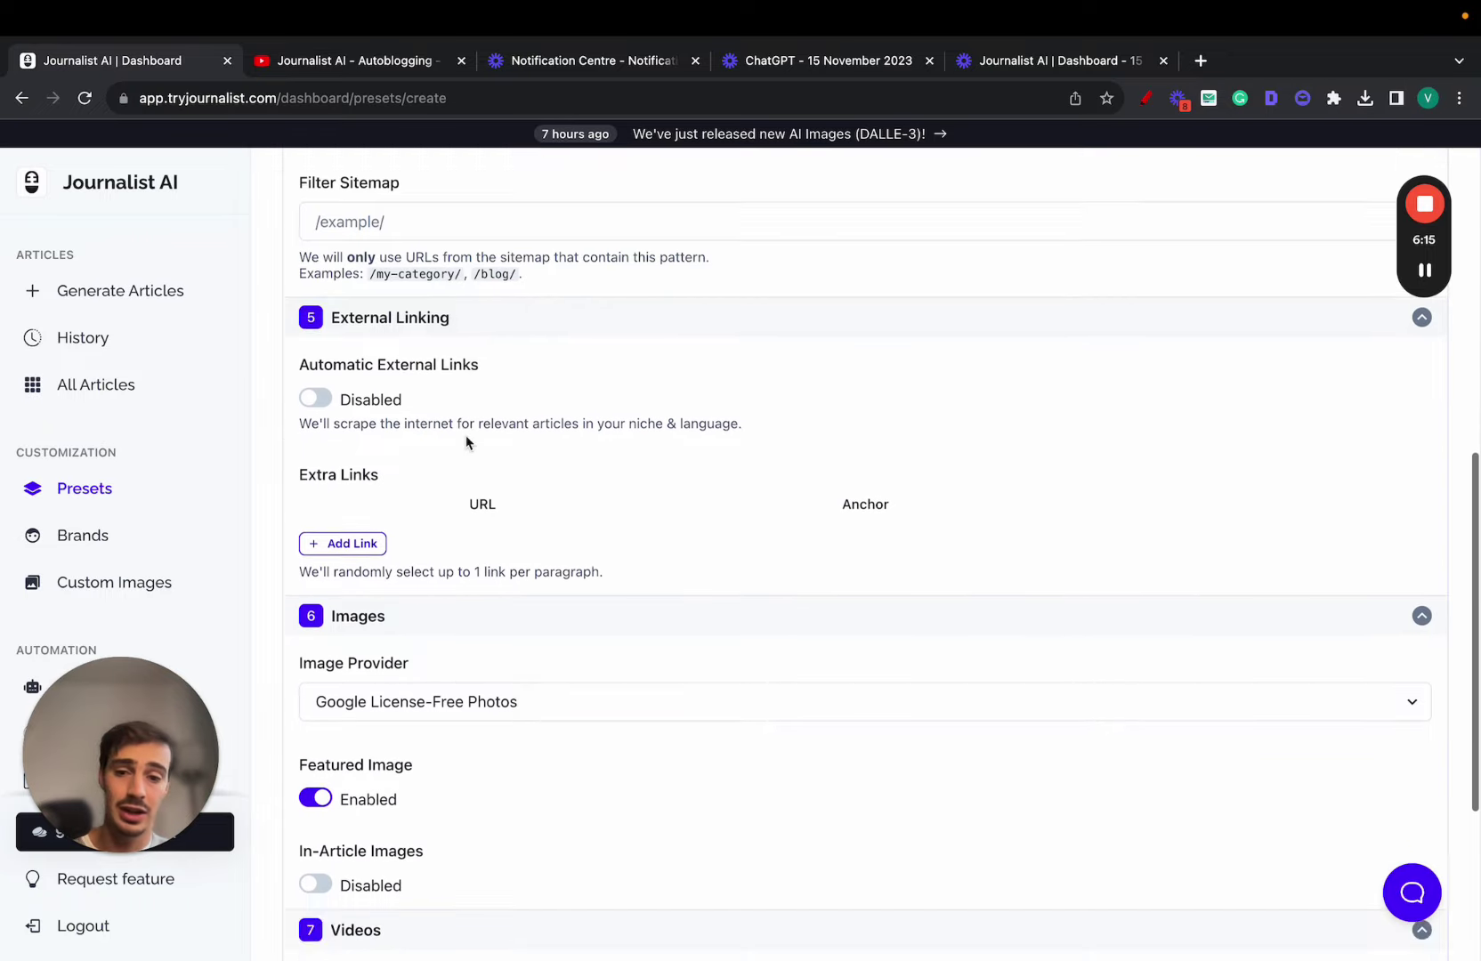
Set the preset's image provider to DALLE-3 Images (+1 credit) and enable in-article images
left_click(453, 546)
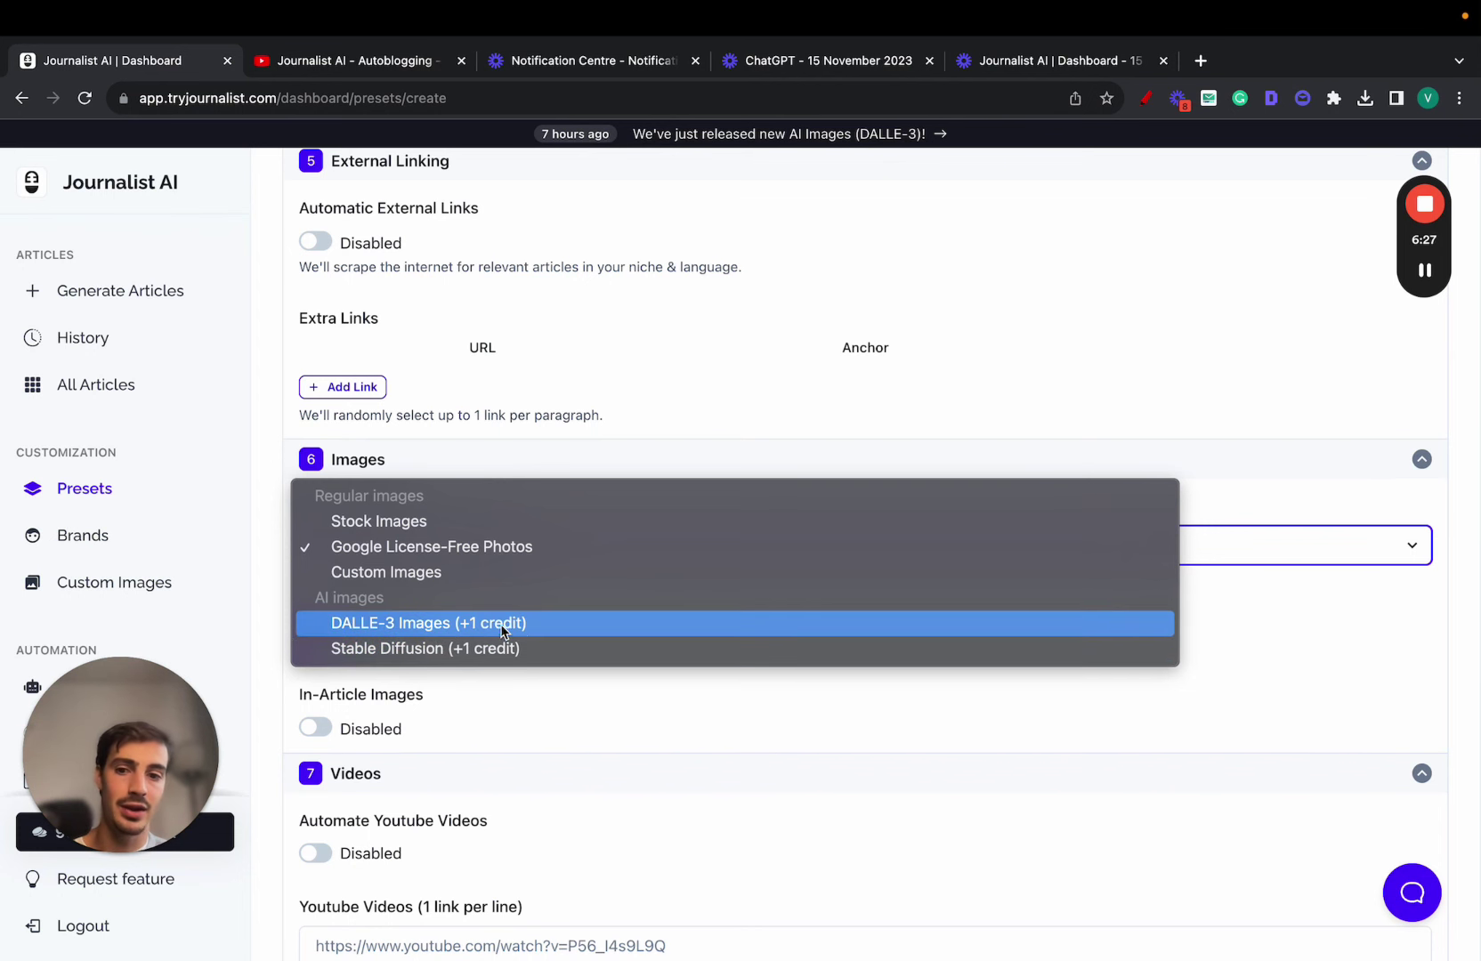
left_click(539, 620)
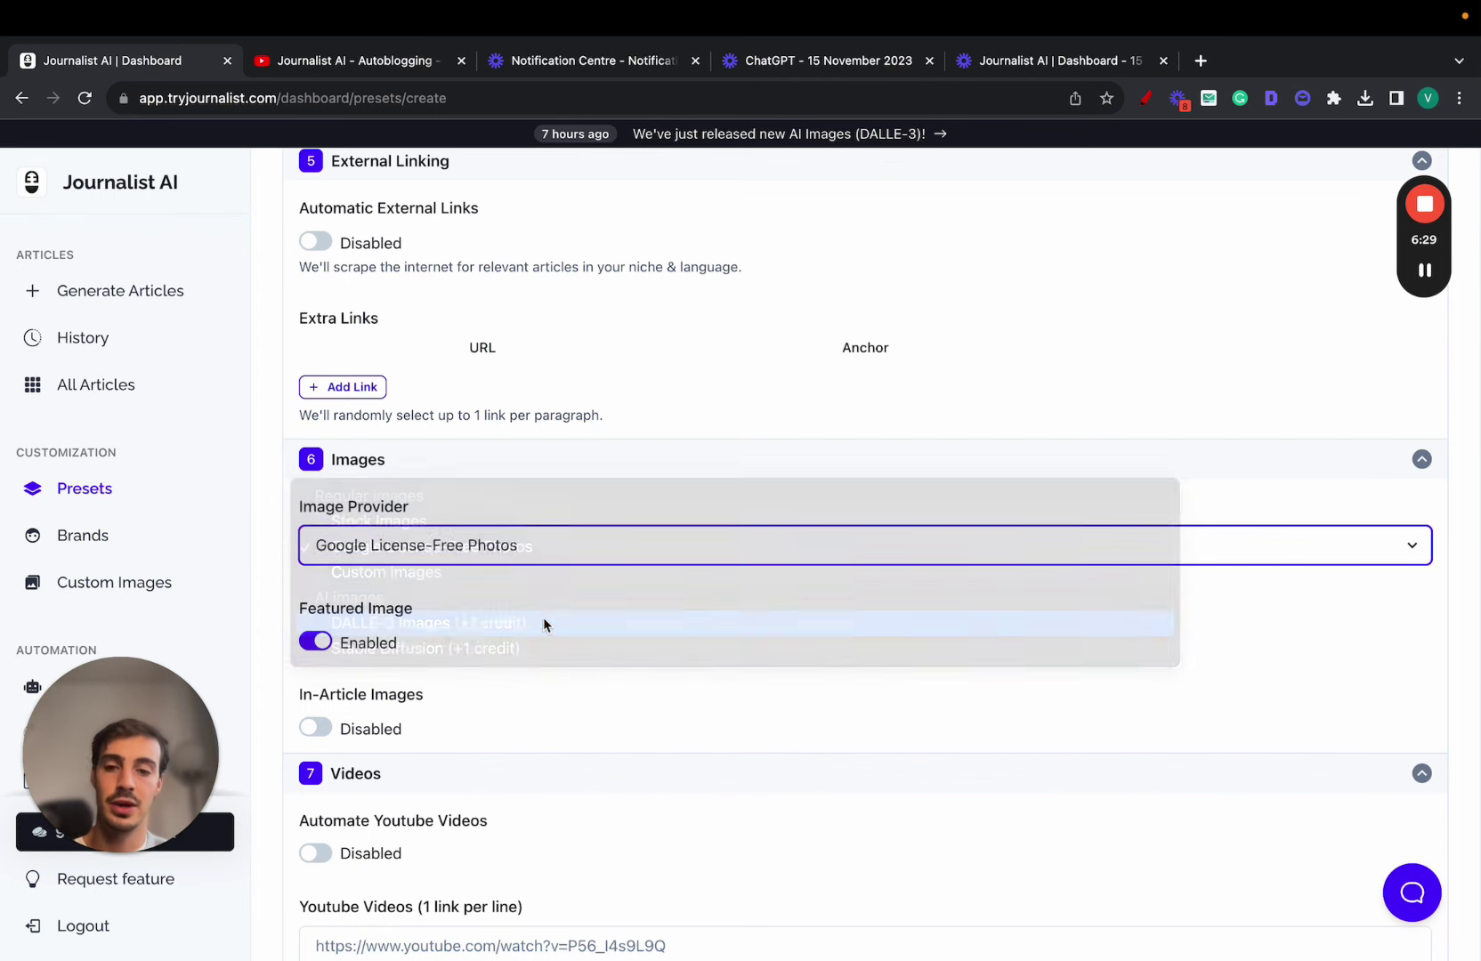
scroll(534, 641, "down", 2)
left_click(315, 586)
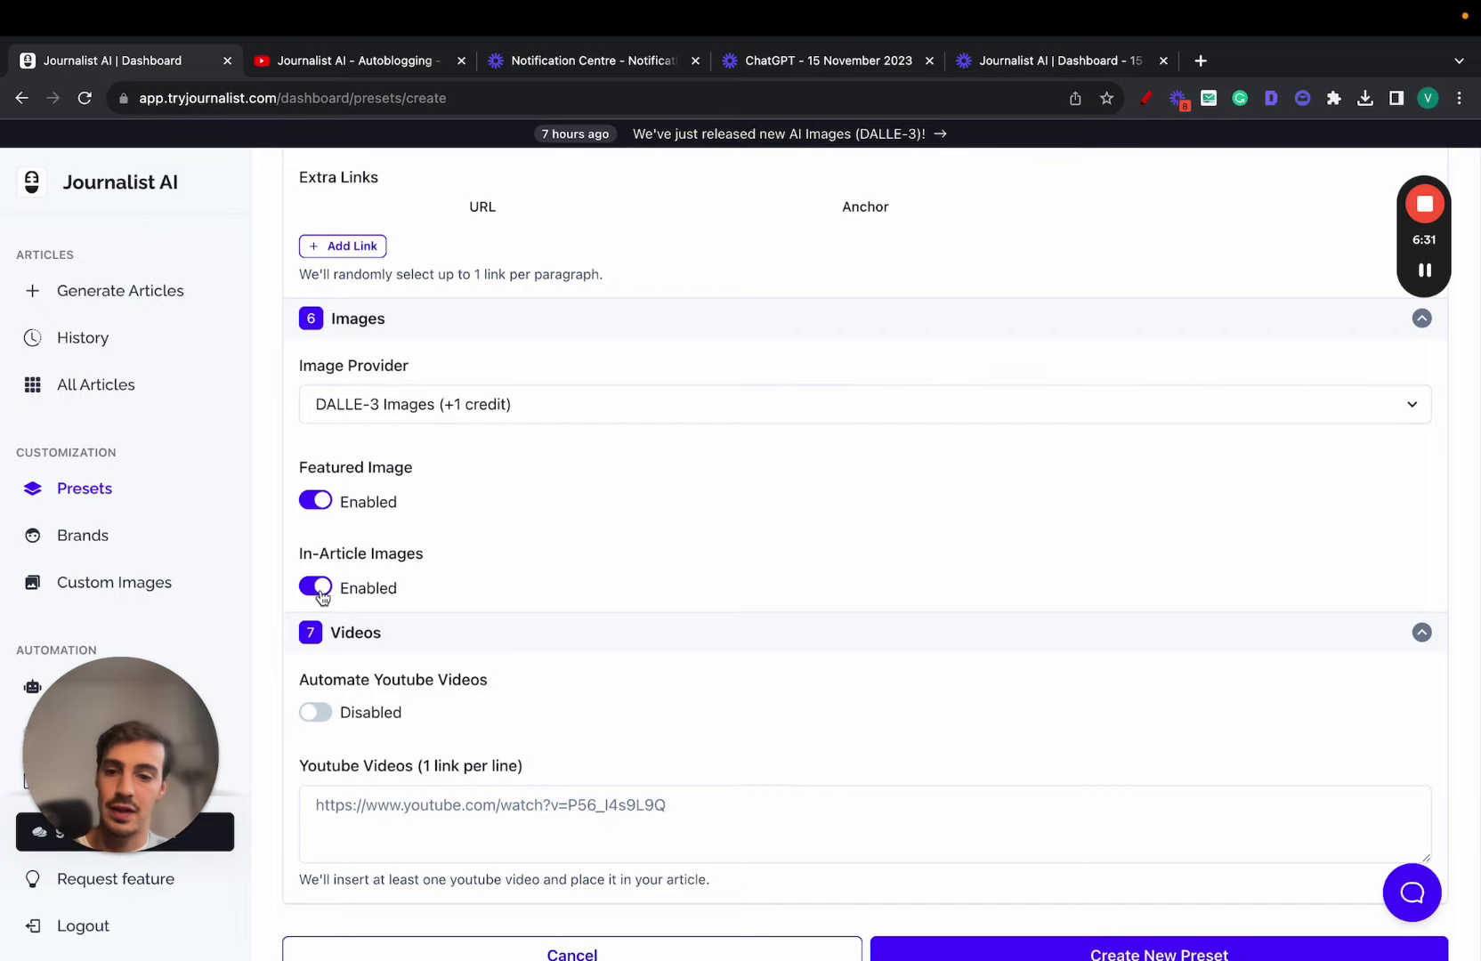
Enable automated YouTube videos for the preset, toggling the setting off and on again
scroll(325, 623, "down", 1)
left_click(318, 669)
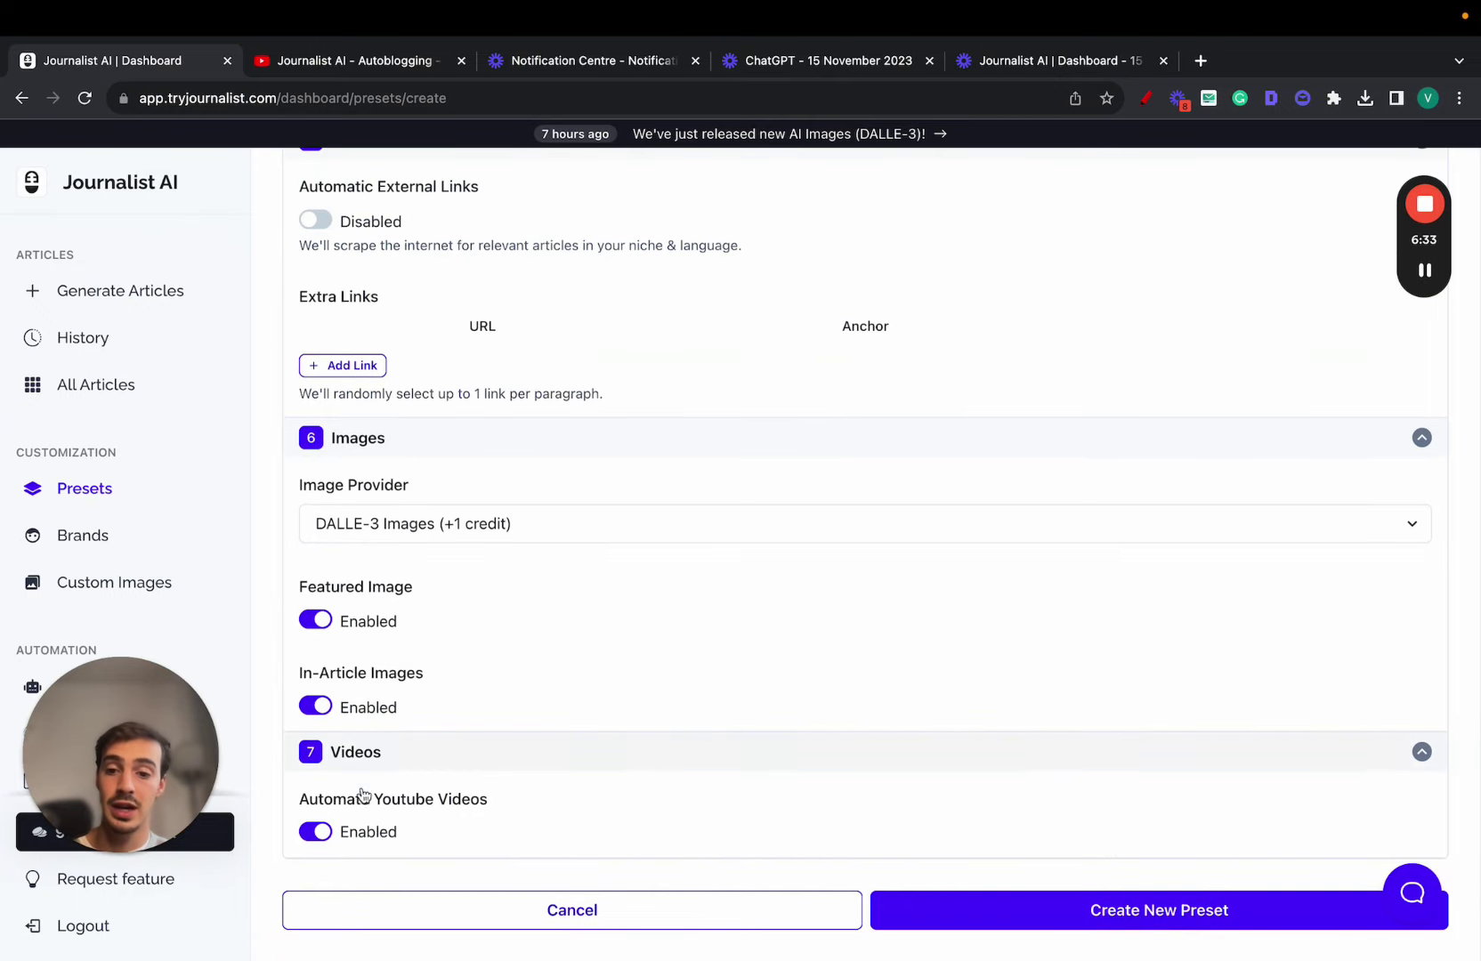
left_click(312, 839)
left_click(318, 668)
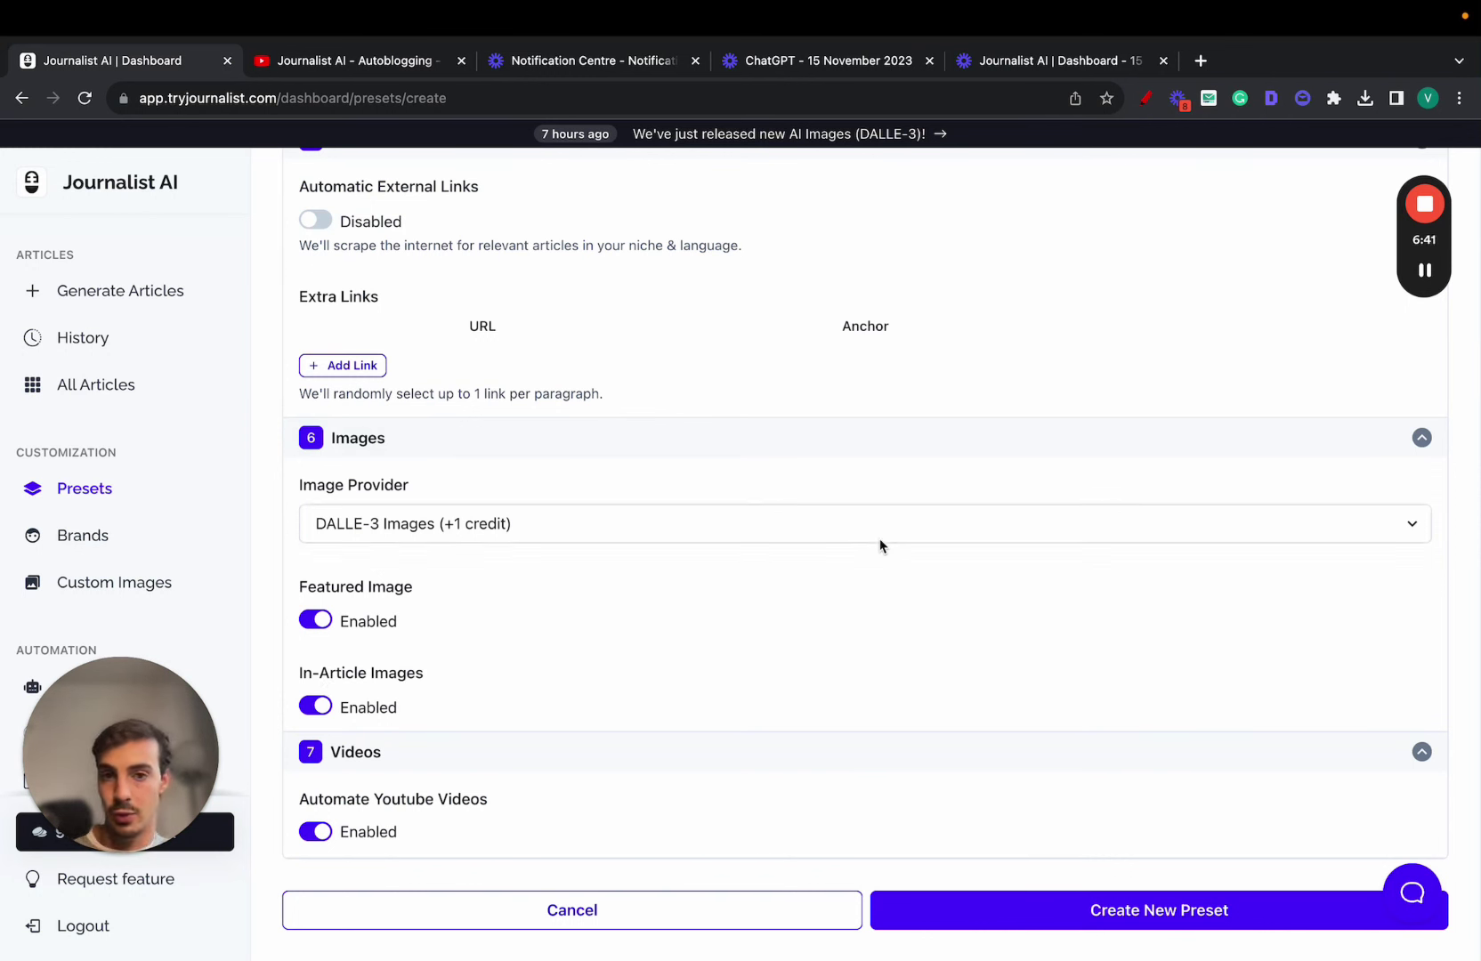
Collapse the preset's Structure section and return to the article generation page without creating the preset
scroll(717, 492, "up", 20)
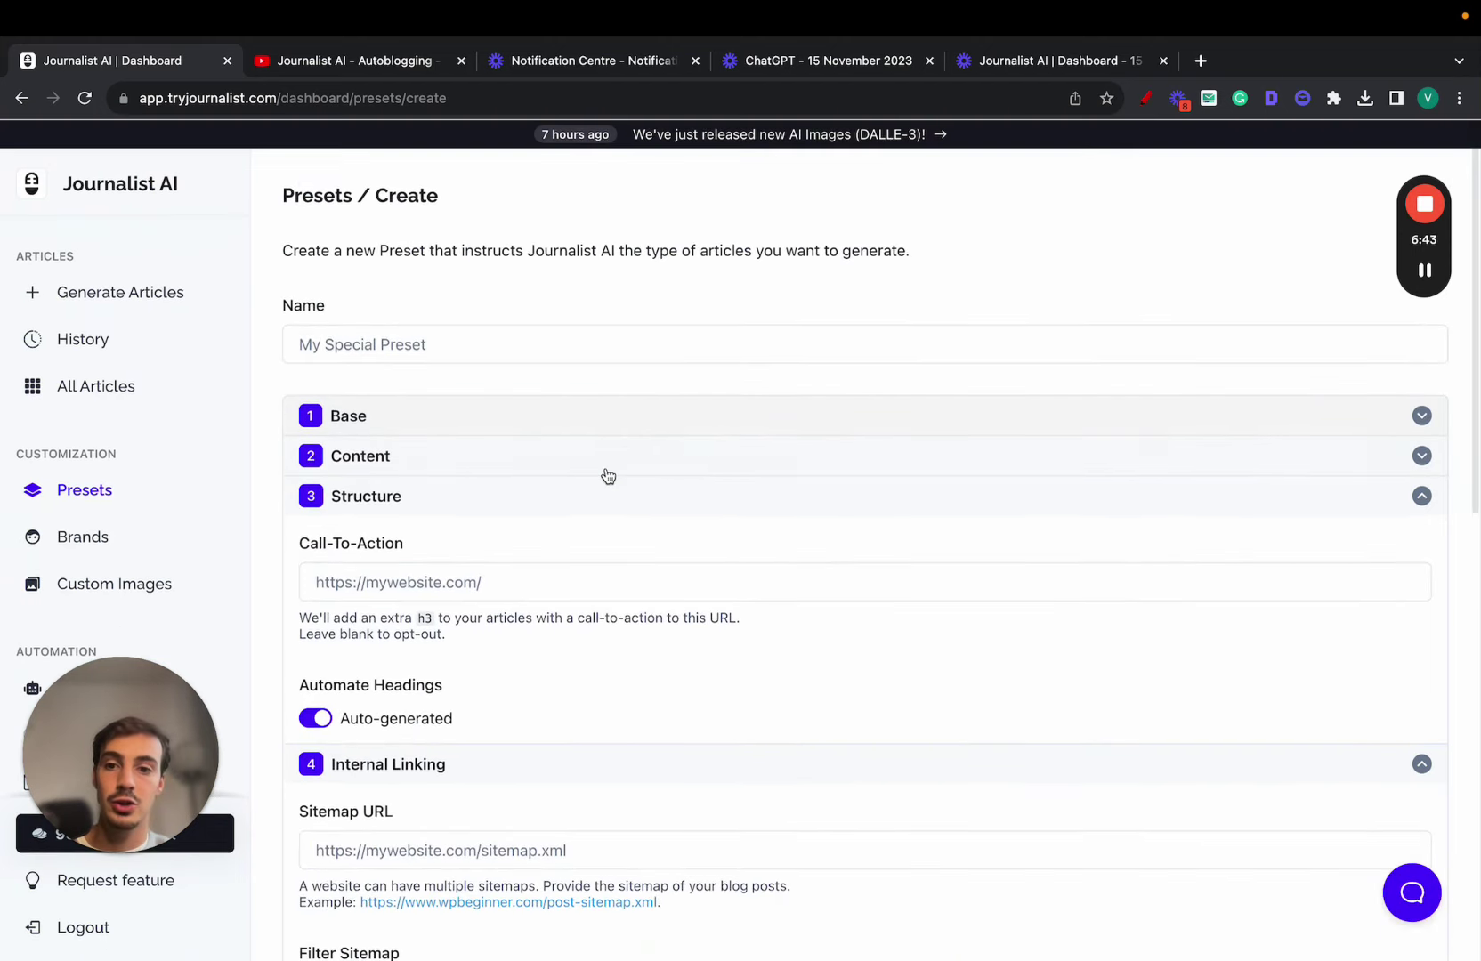
left_click(568, 509)
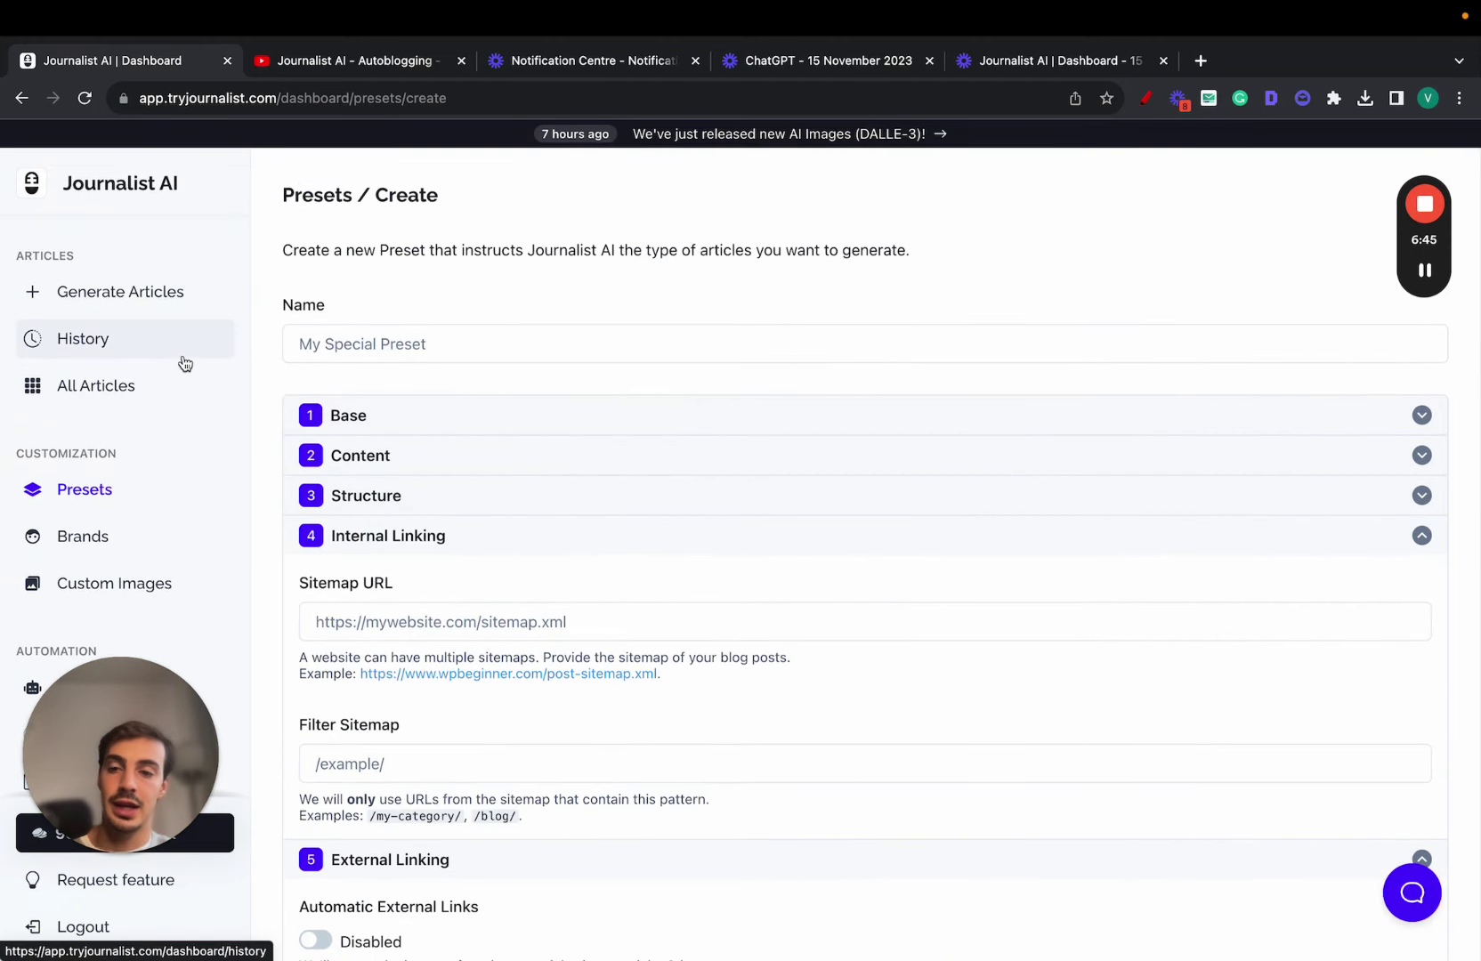
left_click(160, 190)
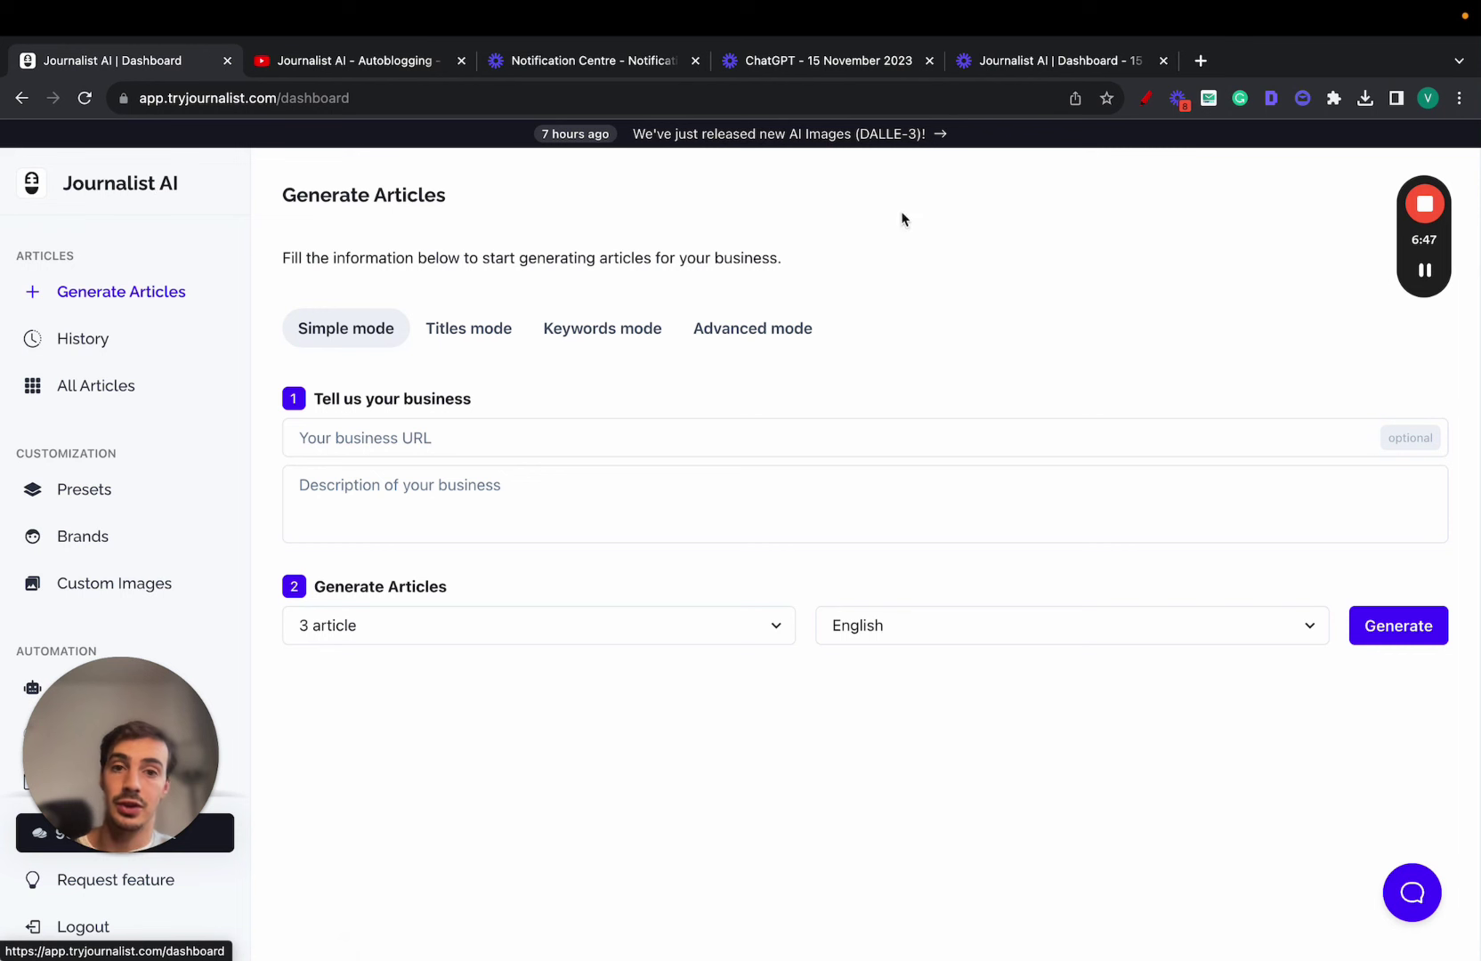
Sketch a red staircase climbing across the article generation form with a dollar sign above its highest step
left_click(1145, 100)
mouse_move(490, 850)
left_mouse_down()
mouse_move(490, 757)
mouse_move(661, 713)
mouse_move(796, 630)
mouse_move(934, 505)
mouse_move(1123, 275)
left_mouse_up()
mouse_move(1106, 203)
left_mouse_down()
mouse_move(1081, 233)
mouse_move(1098, 263)
left_mouse_up()
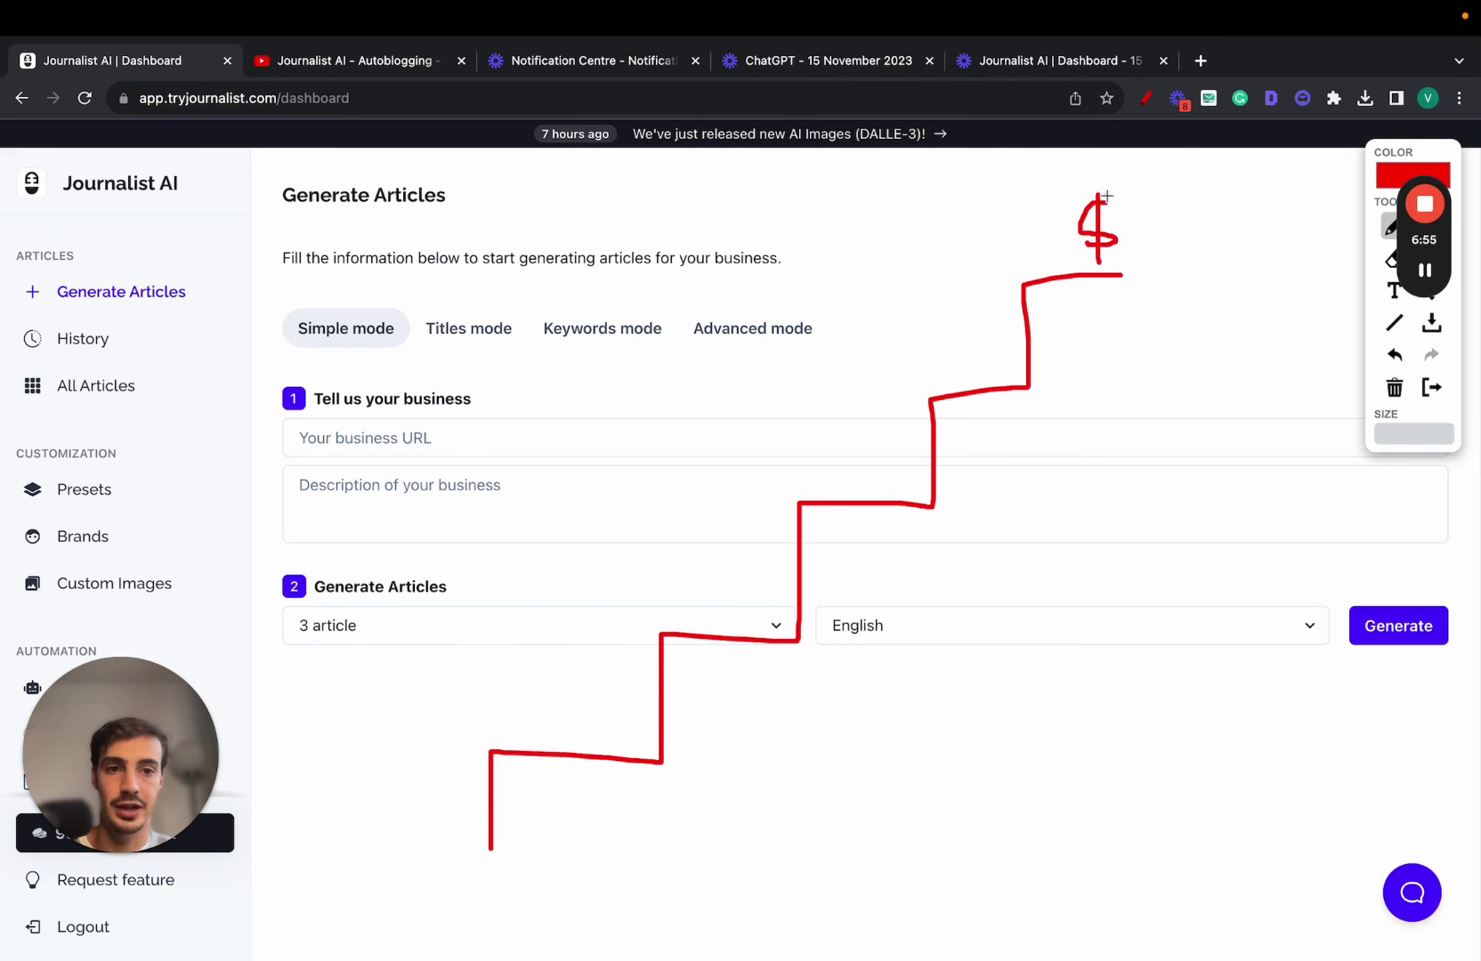
Finish the dollar sign with a second vertical stroke and sketch red curved hops above the staircase, shrinking as they near its top
left_click_drag(1106, 195, 1106, 275)
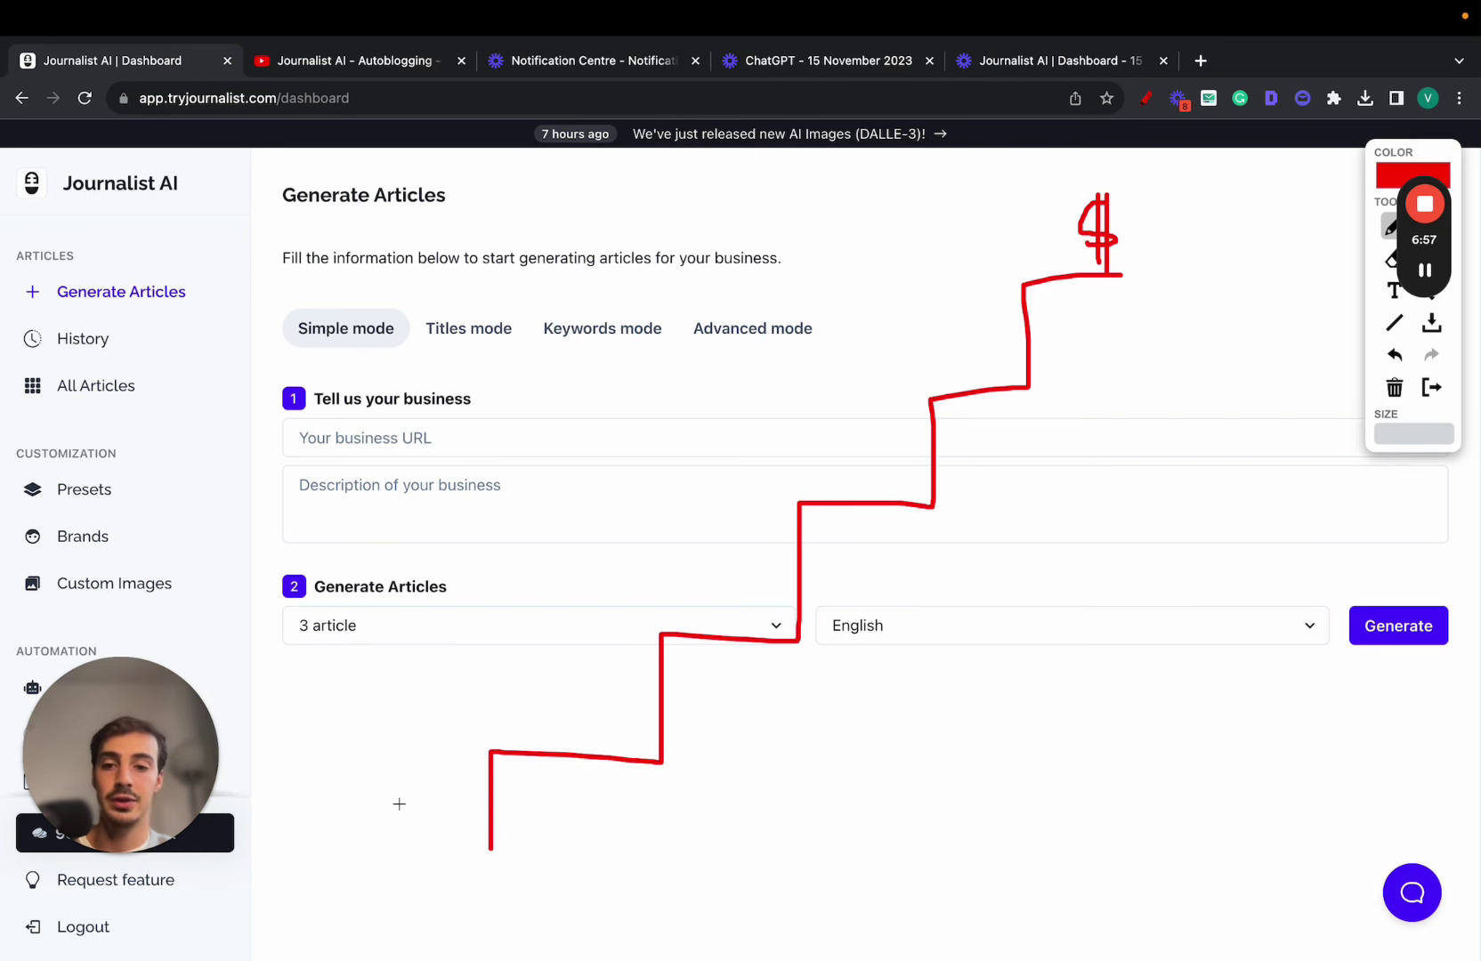
mouse_move(383, 834)
left_mouse_down()
mouse_move(549, 713)
mouse_move(578, 621)
mouse_move(696, 600)
left_mouse_up()
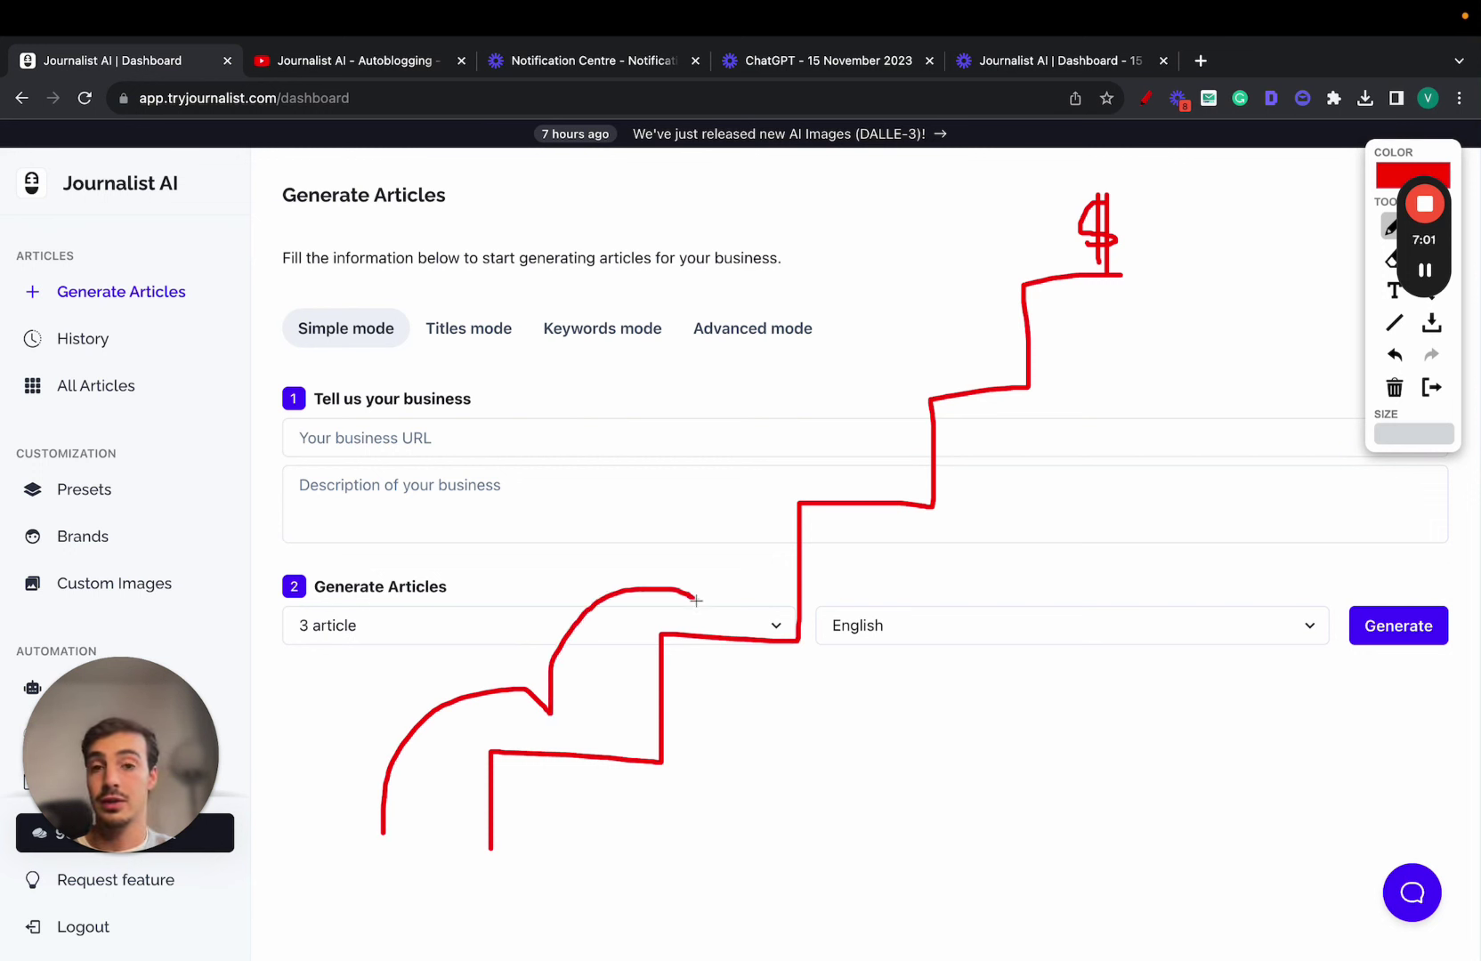
mouse_move(743, 488)
left_mouse_down()
mouse_move(832, 464)
mouse_move(940, 363)
mouse_move(1012, 346)
mouse_move(1014, 311)
mouse_move(1031, 305)
left_mouse_up()
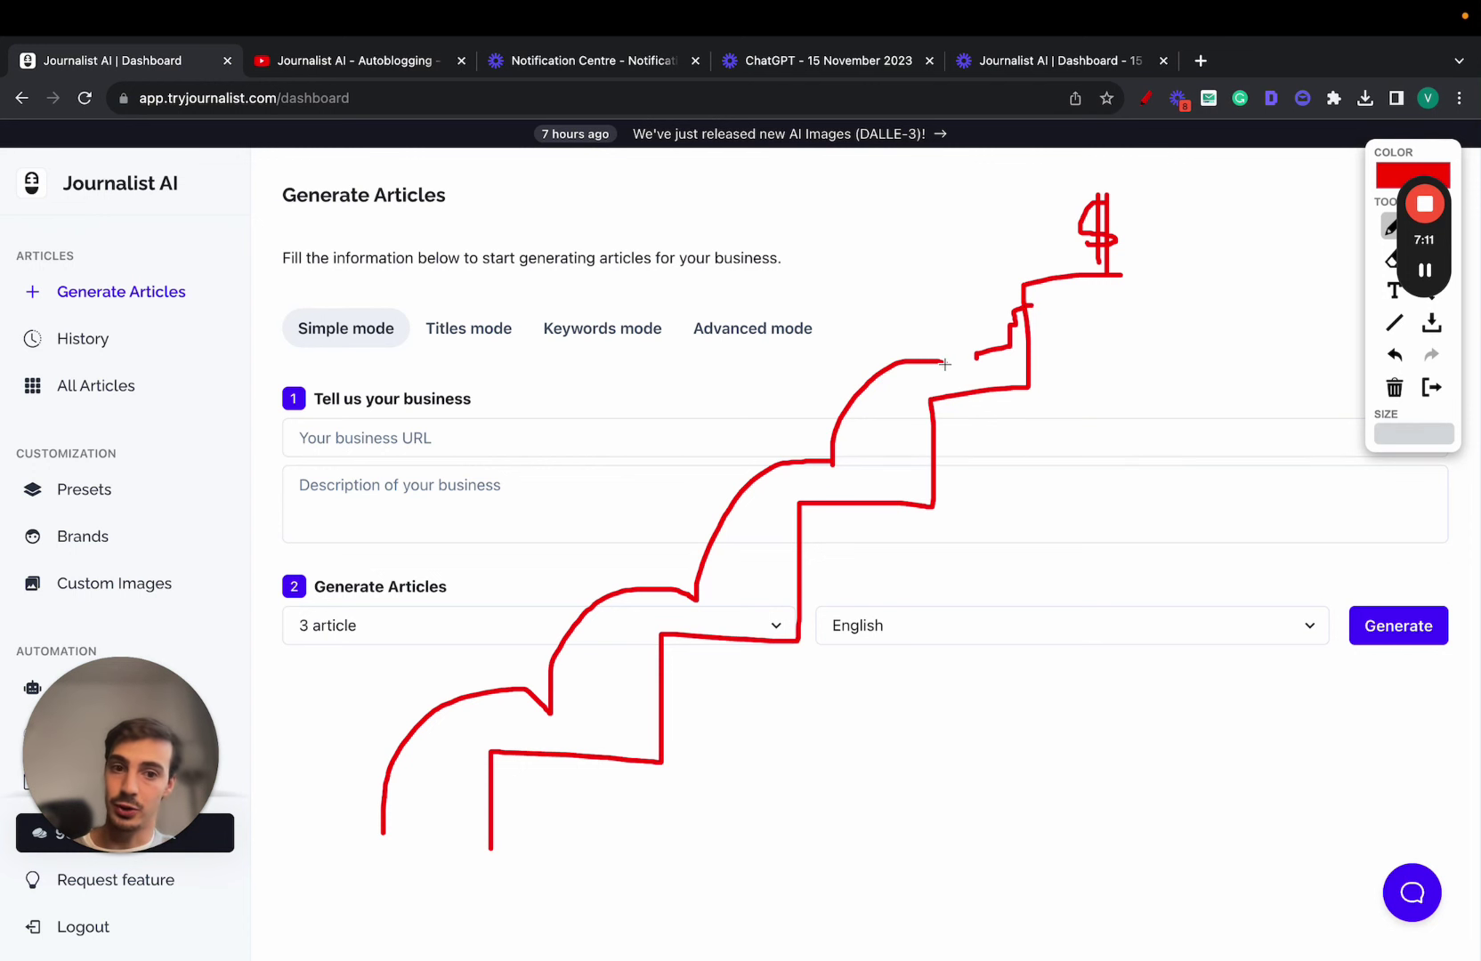
mouse_move(945, 364)
left_mouse_down()
mouse_move(948, 330)
mouse_move(973, 336)
mouse_move(976, 307)
mouse_move(995, 302)
left_mouse_up()
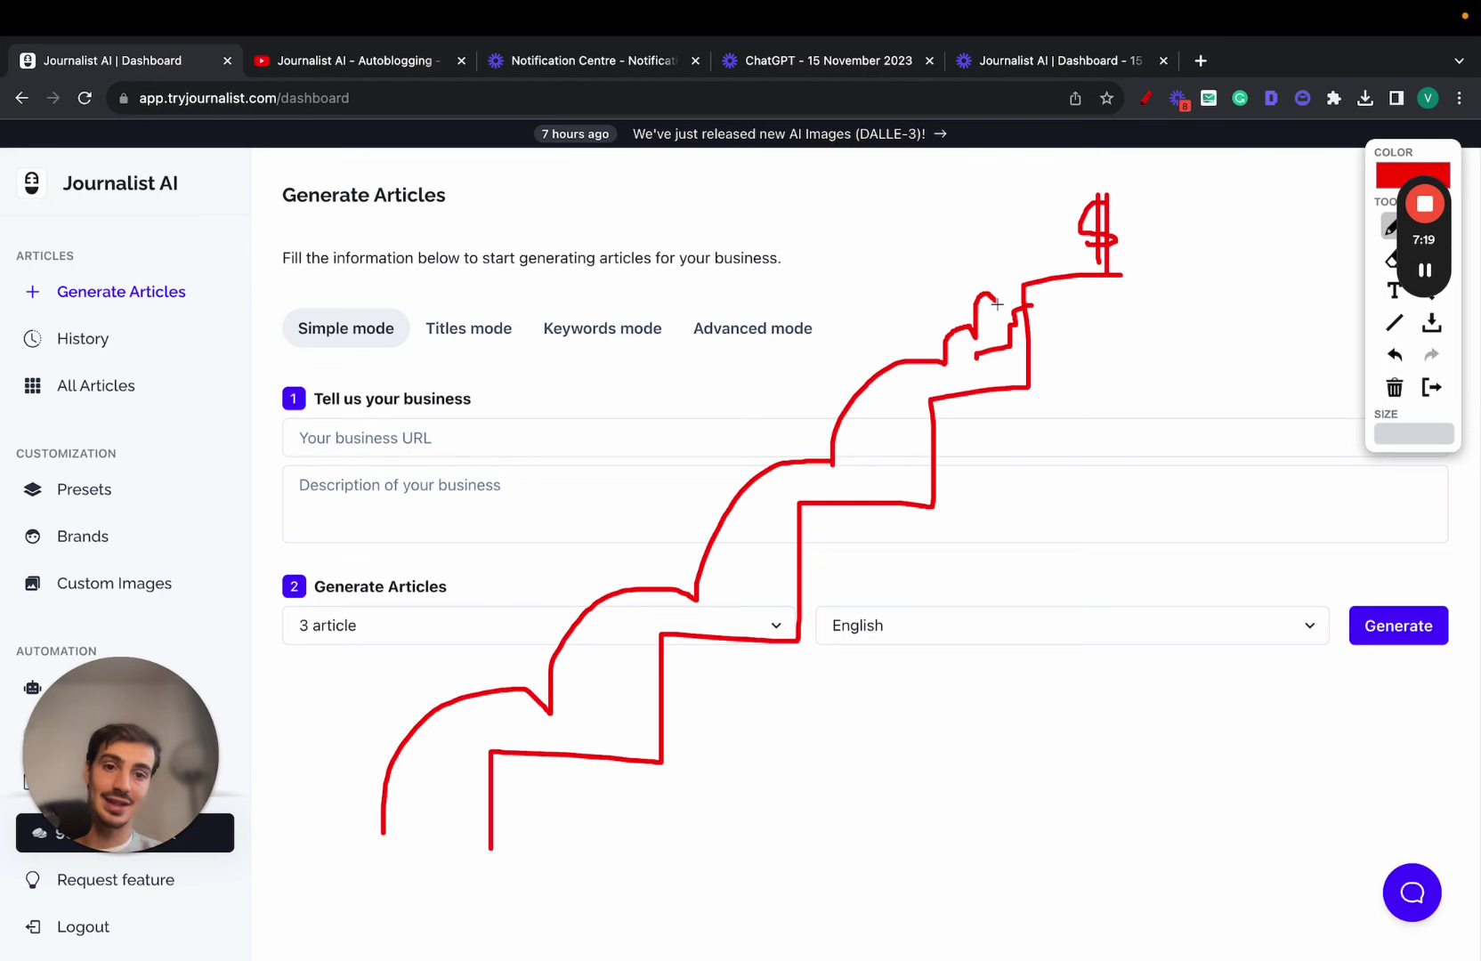
left_click_drag(997, 305, 1006, 283)
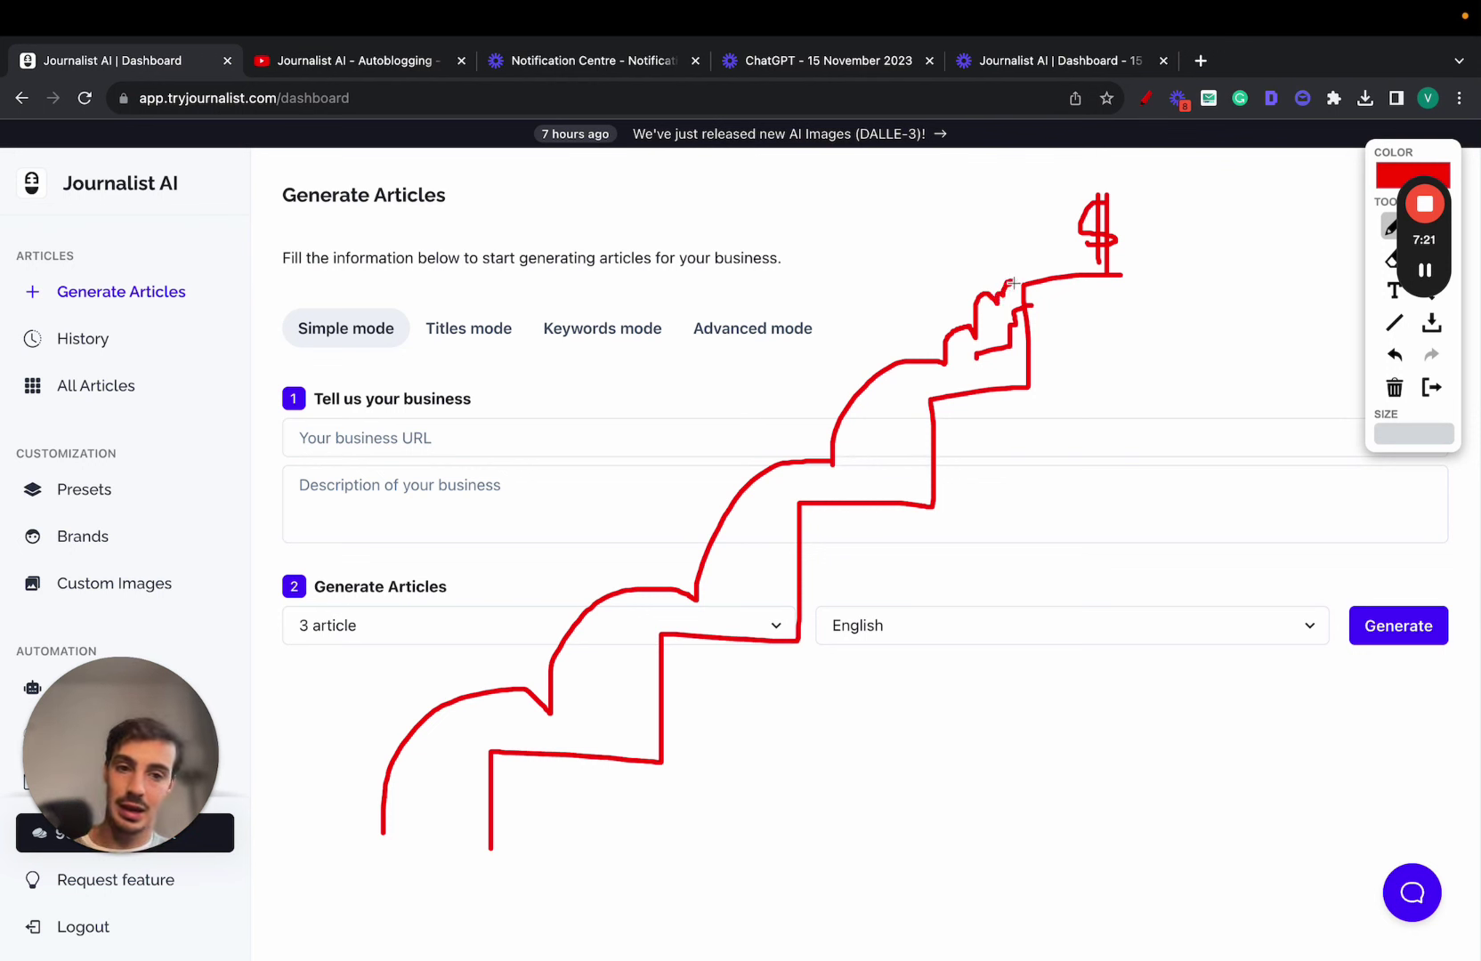
Underline the Journalist AI name in red and draw one long curved arrow from the staircase's foot up toward the dollar sign
left_click(727, 605)
left_click_drag(71, 205, 182, 203)
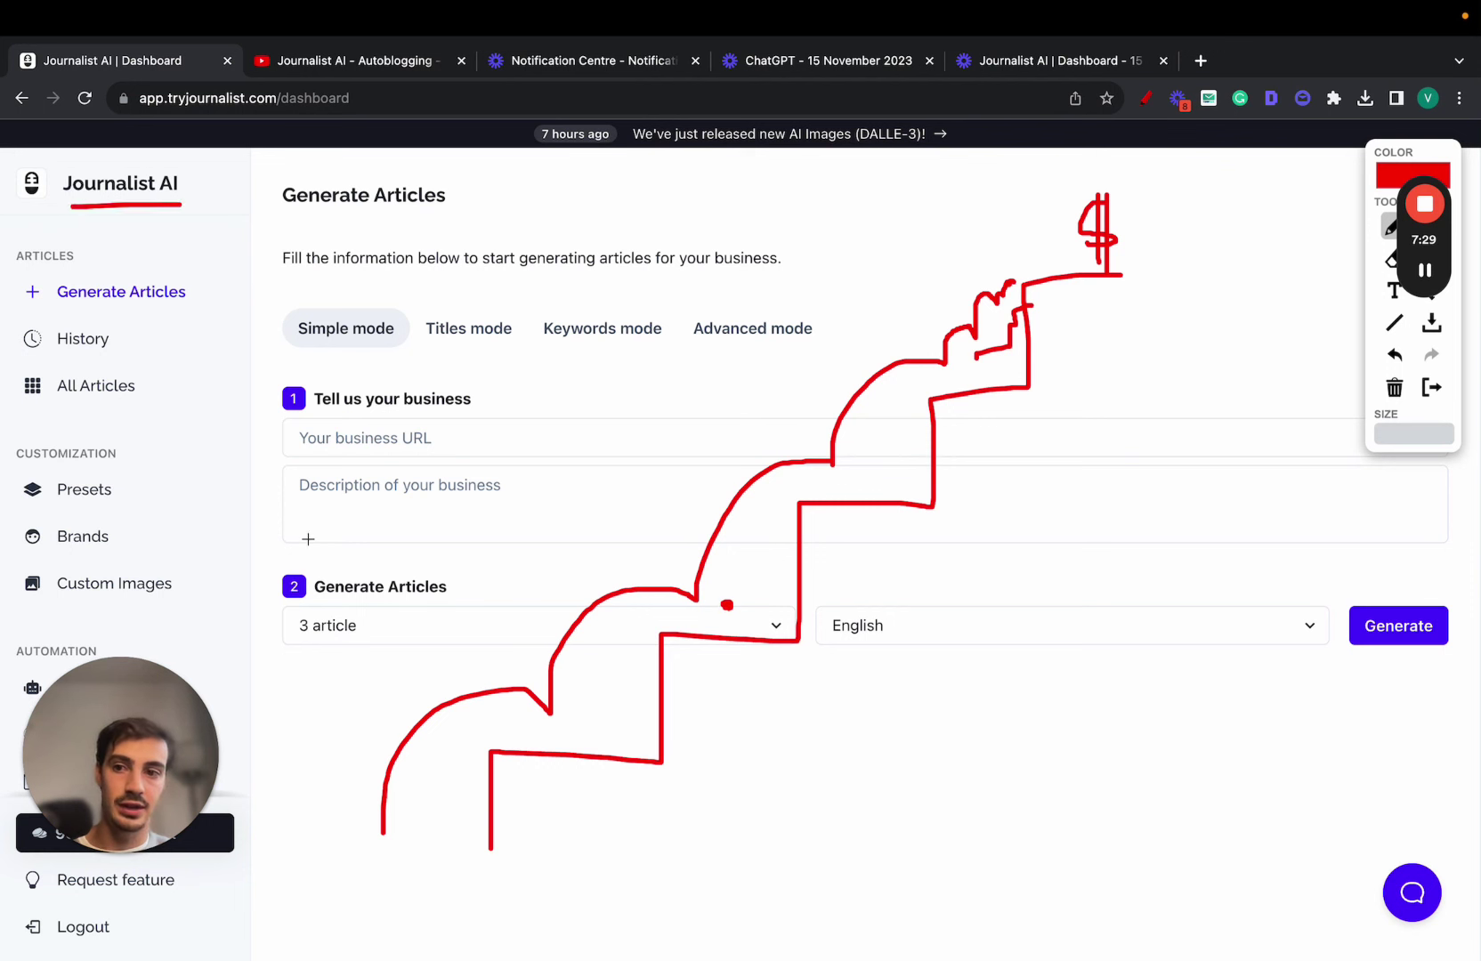
mouse_move(307, 810)
left_mouse_down()
mouse_move(360, 654)
mouse_move(687, 356)
mouse_move(995, 251)
mouse_move(1020, 259)
mouse_move(1020, 313)
mouse_move(1018, 246)
left_mouse_up()
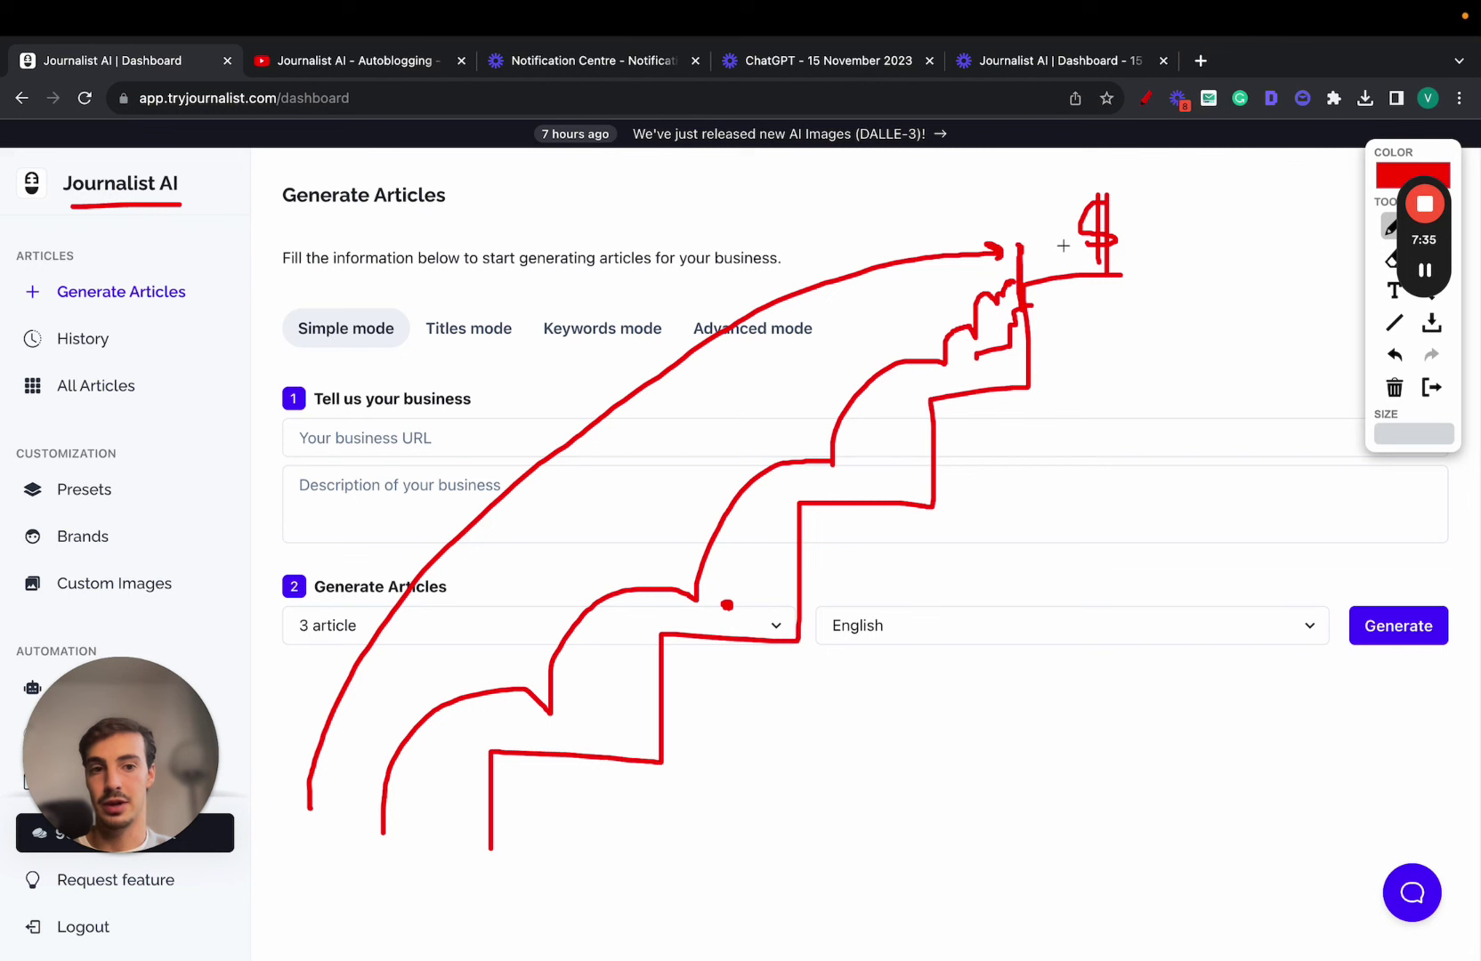
Write the red letters K, G, P and a circled B in an ascending row above the long arrow
mouse_move(389, 325)
left_mouse_down()
mouse_move(396, 383)
mouse_move(424, 368)
left_mouse_up()
mouse_move(476, 313)
left_mouse_down()
mouse_move(449, 354)
mouse_move(531, 352)
mouse_move(532, 302)
mouse_move(518, 325)
left_mouse_up()
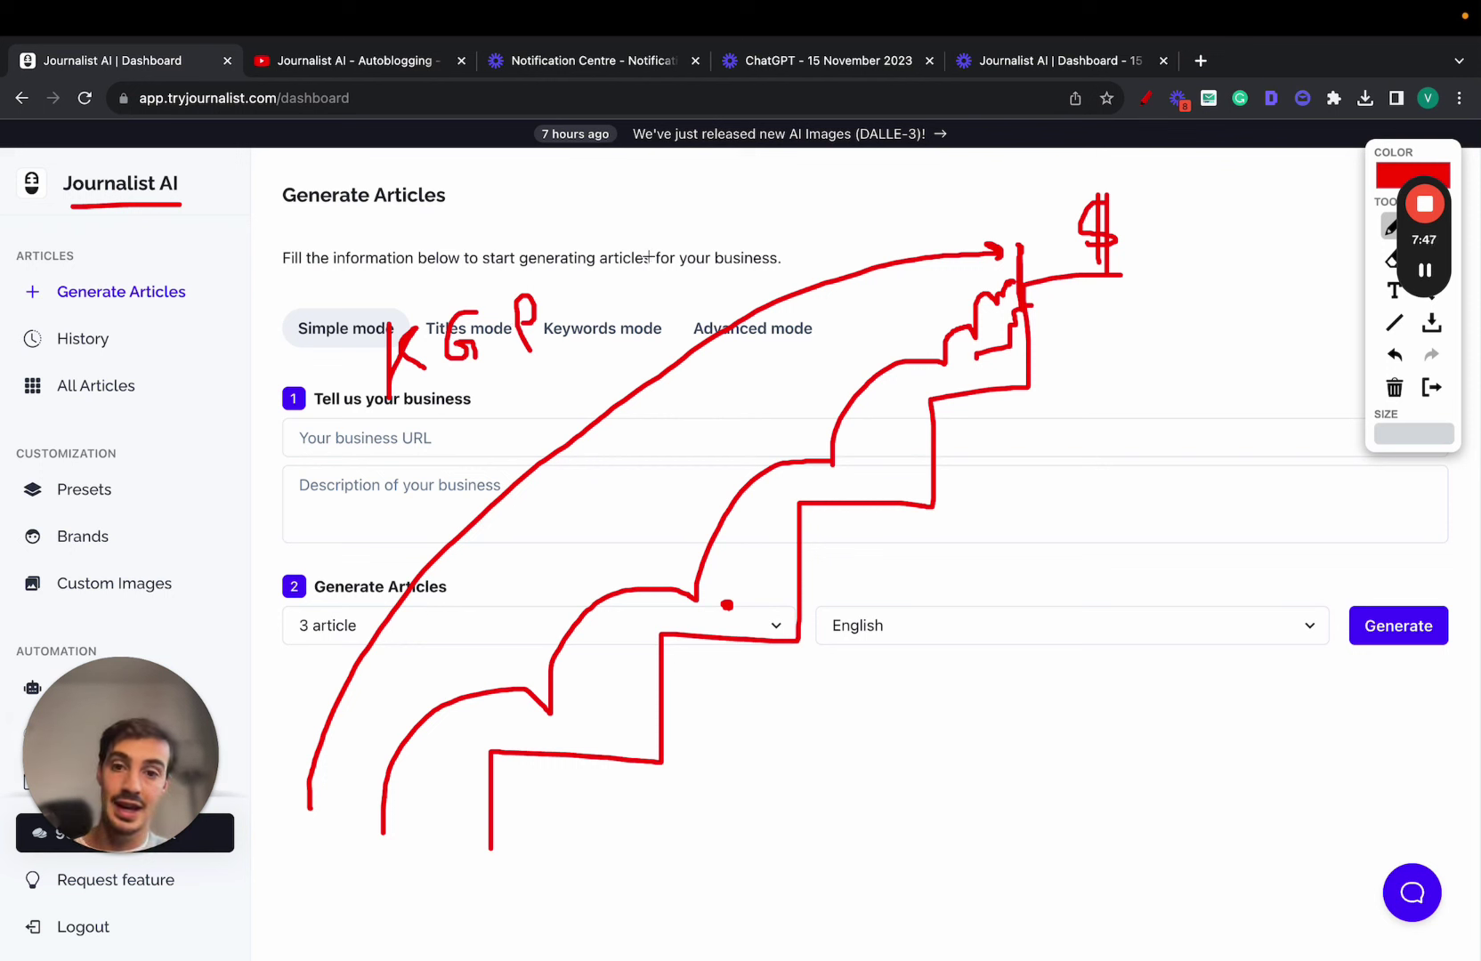
mouse_move(614, 263)
left_mouse_down()
mouse_move(591, 235)
mouse_move(628, 215)
mouse_move(620, 242)
mouse_move(633, 163)
mouse_move(643, 257)
left_mouse_up()
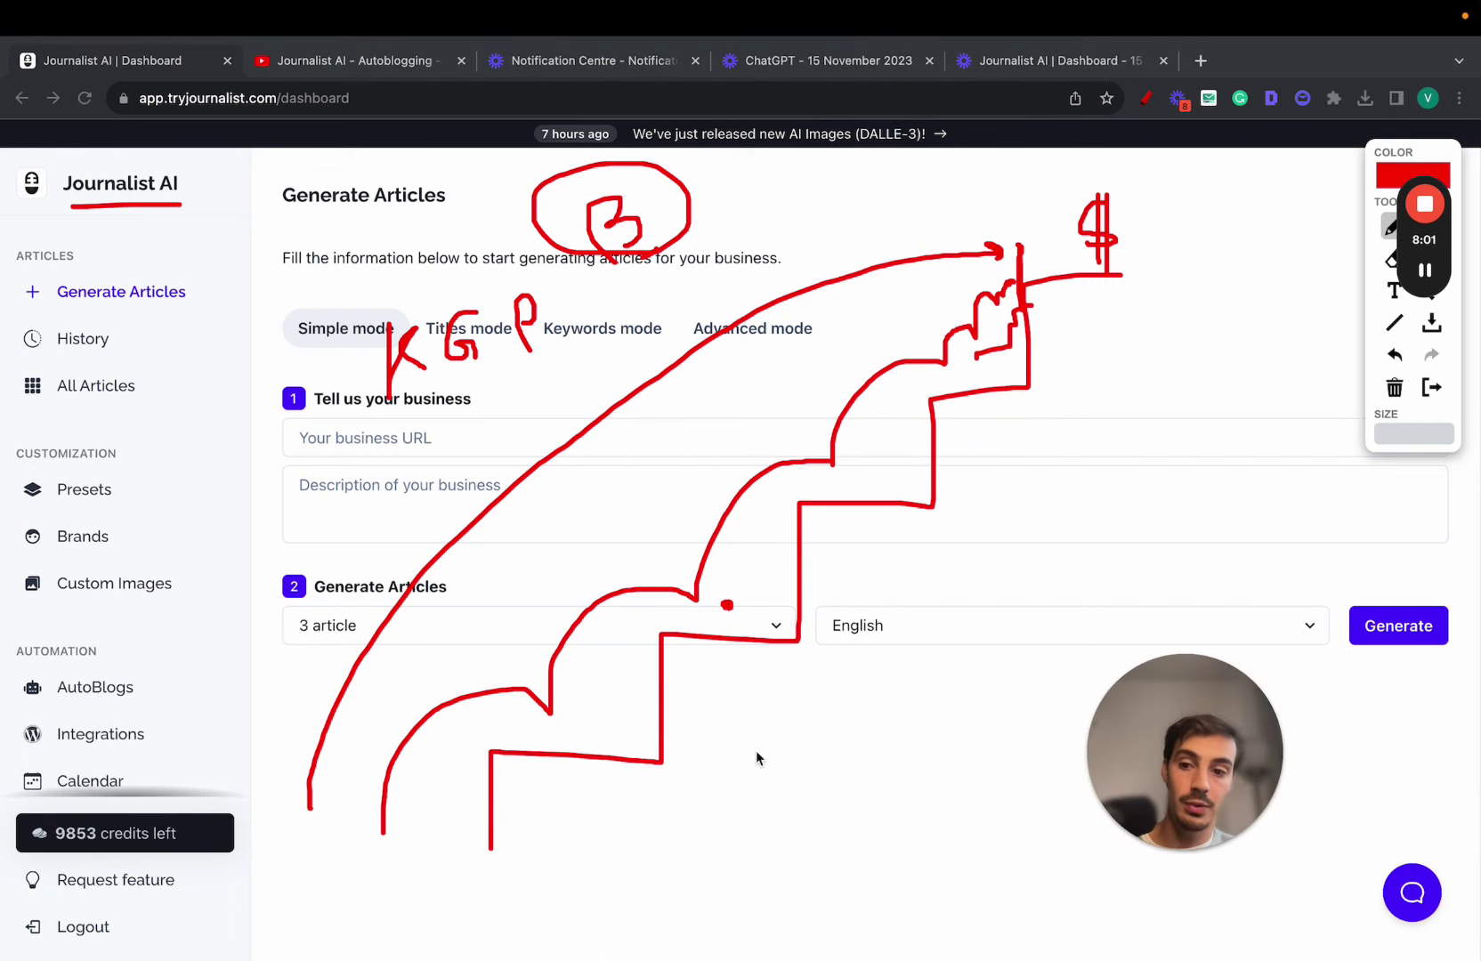
Exit the drawing overlay, discarding the sketches, and open the Indexers page
scroll(177, 697, "down", 1)
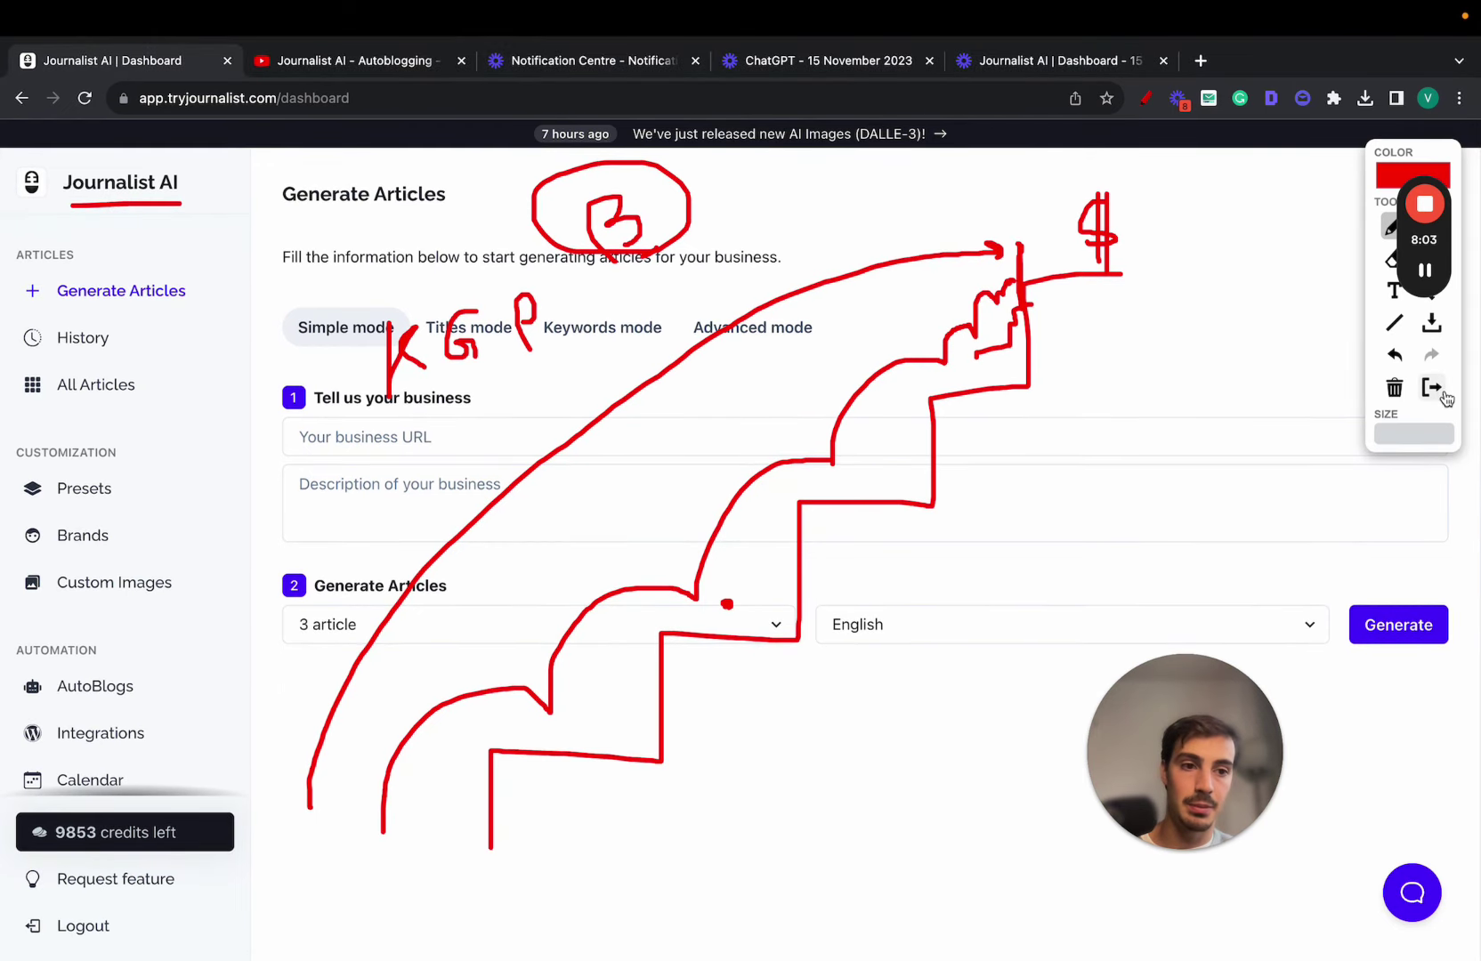
left_click(1431, 379)
scroll(222, 628, "down", 5)
left_click(112, 539)
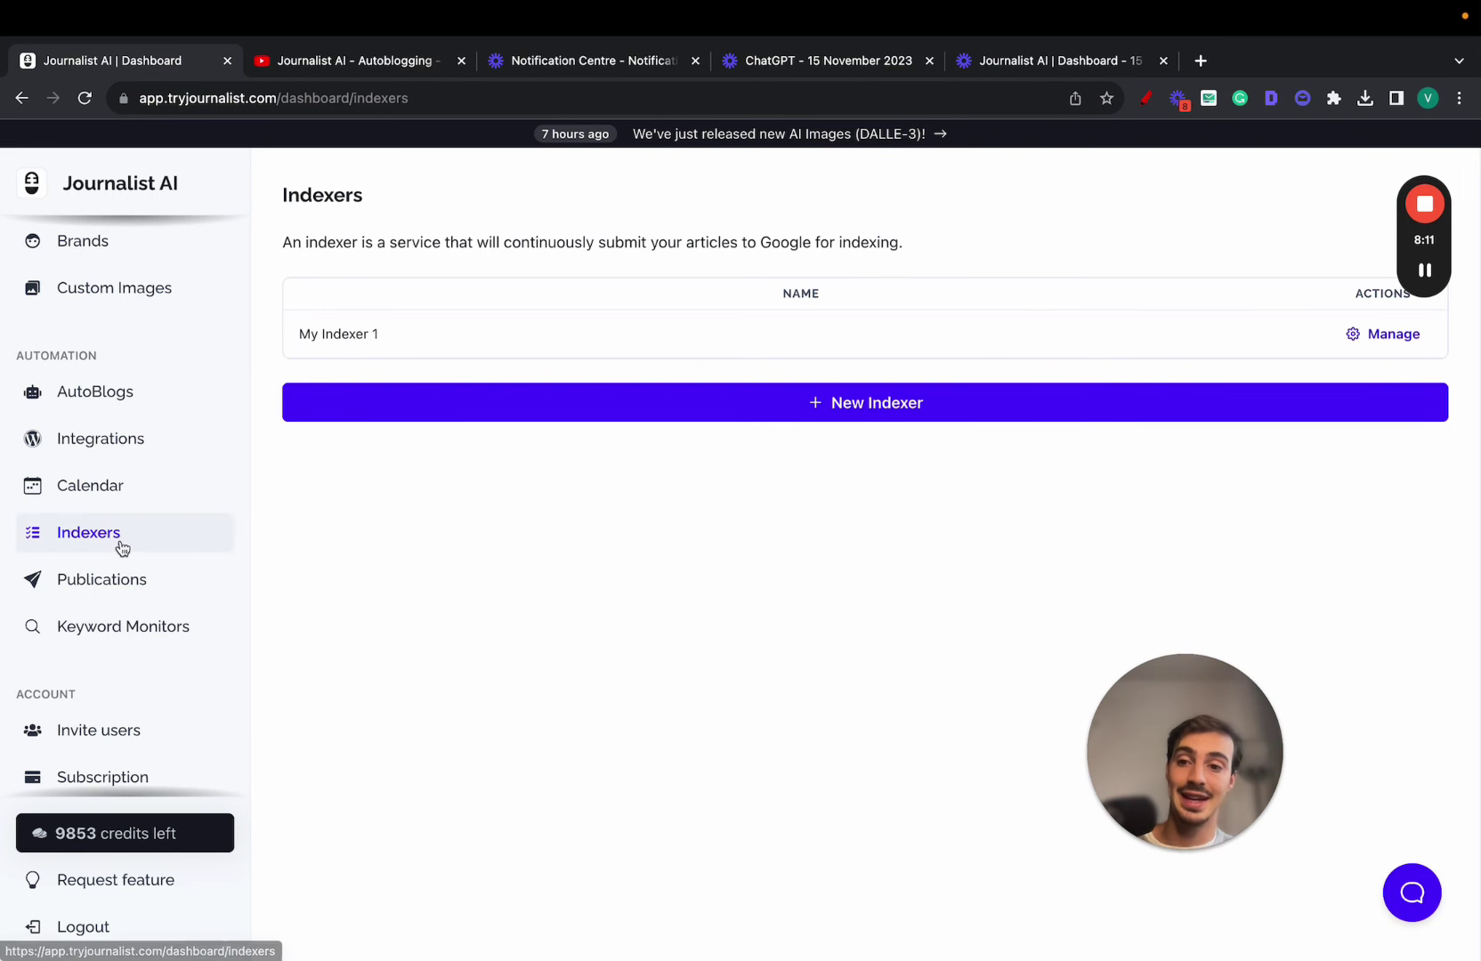
Start a new integration and view the connection fields for the Zapier and Wordpress types
left_click(135, 441)
left_click(755, 601)
left_click(1046, 355)
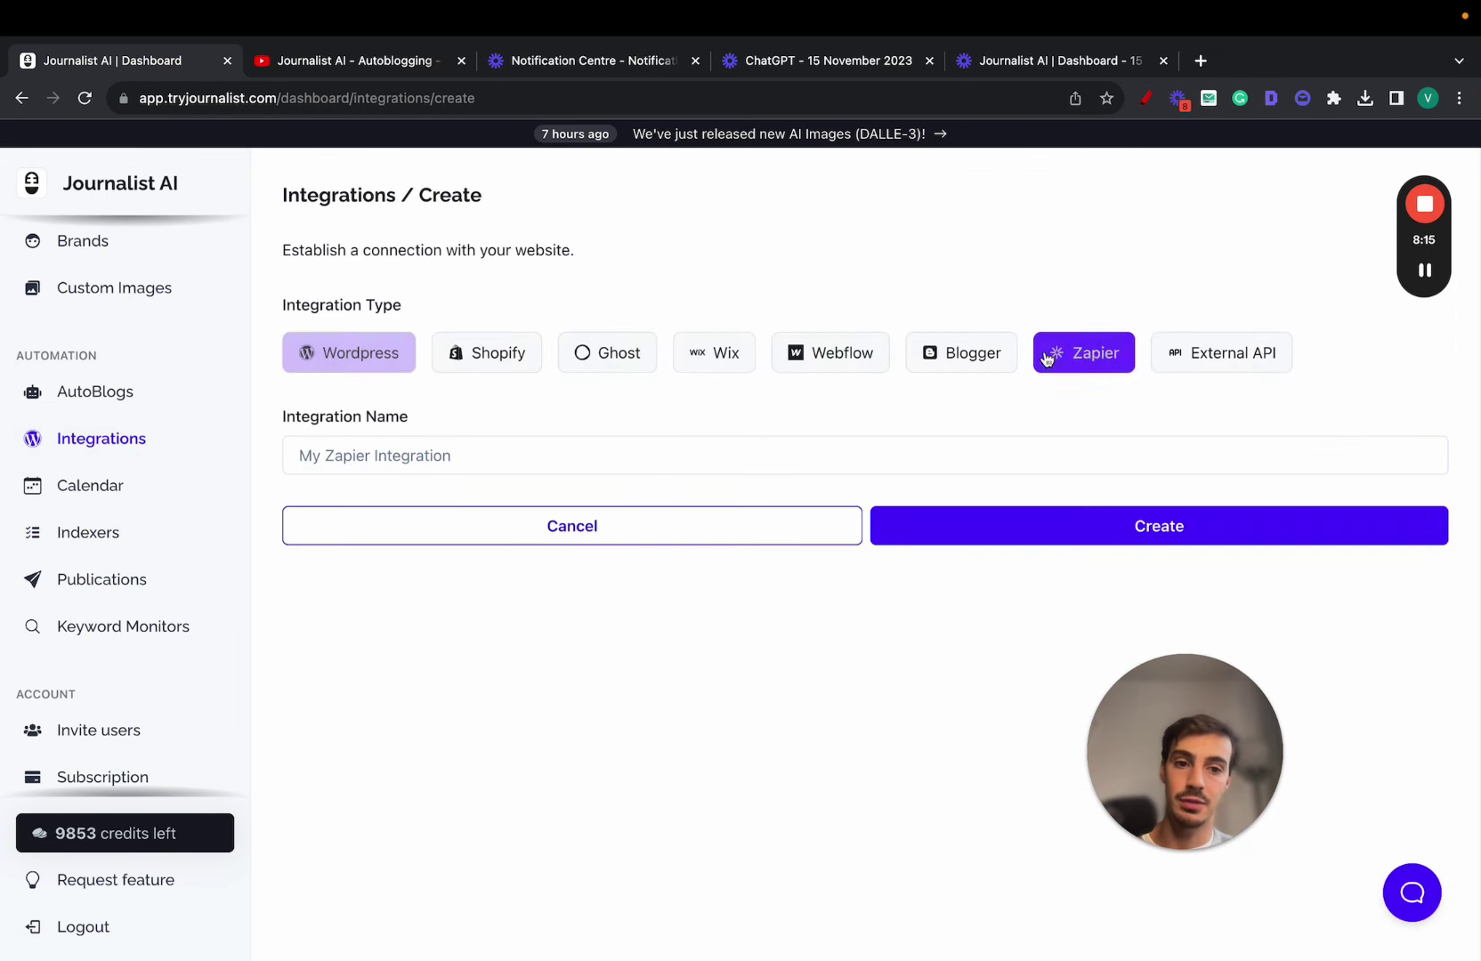
left_click(396, 355)
scroll(132, 380, "up", 5)
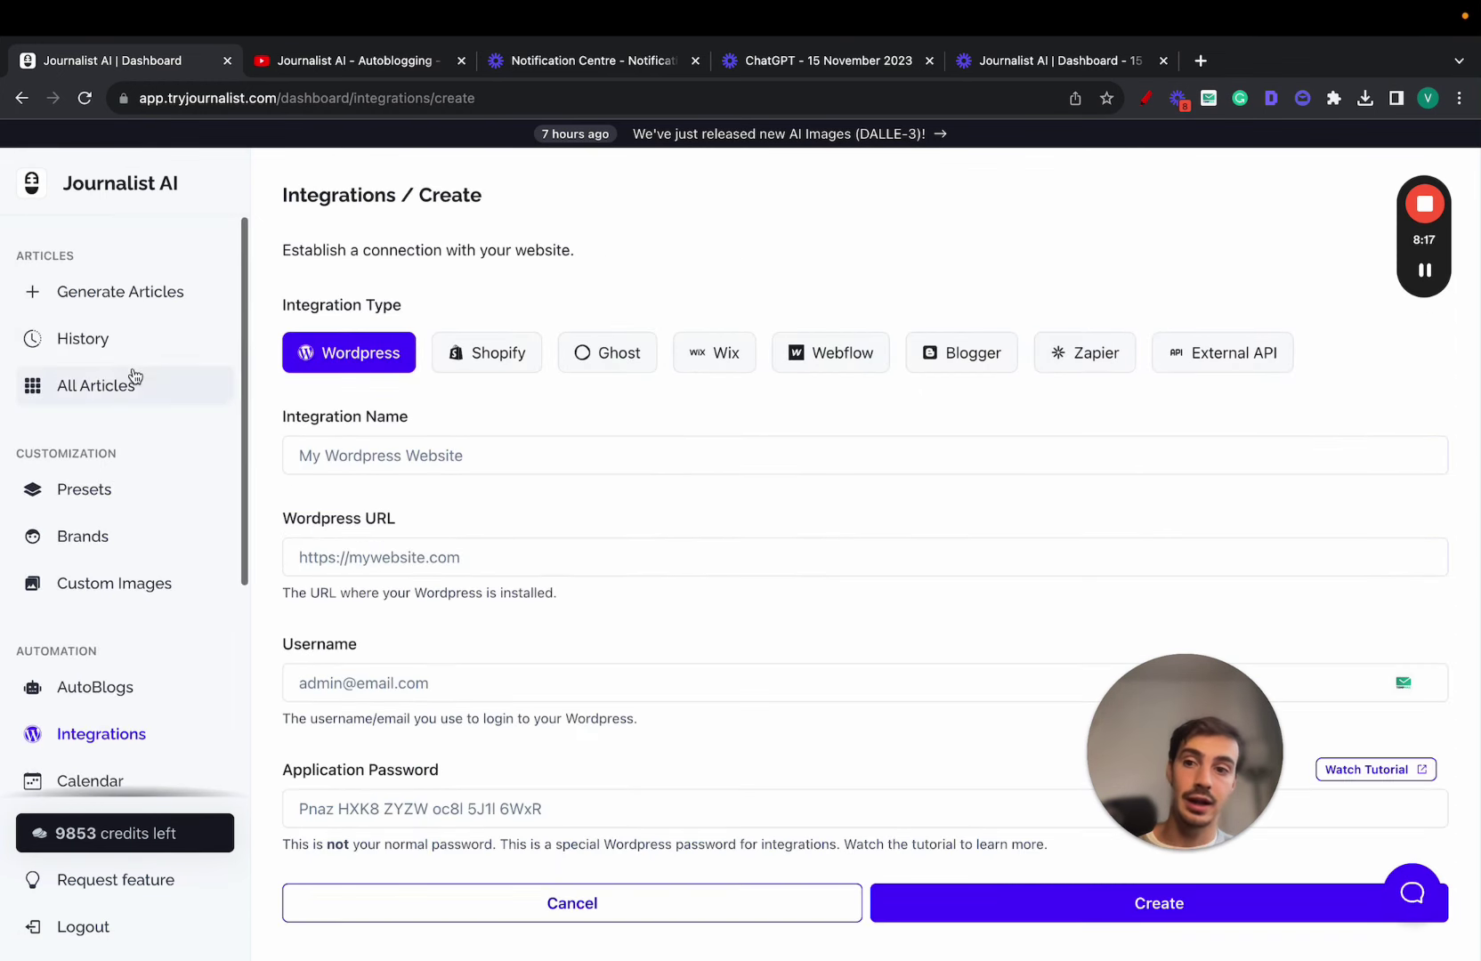
Return to article generation, look through the Titles, Keywords and Simple modes, and switch to Advanced mode
left_click(121, 292)
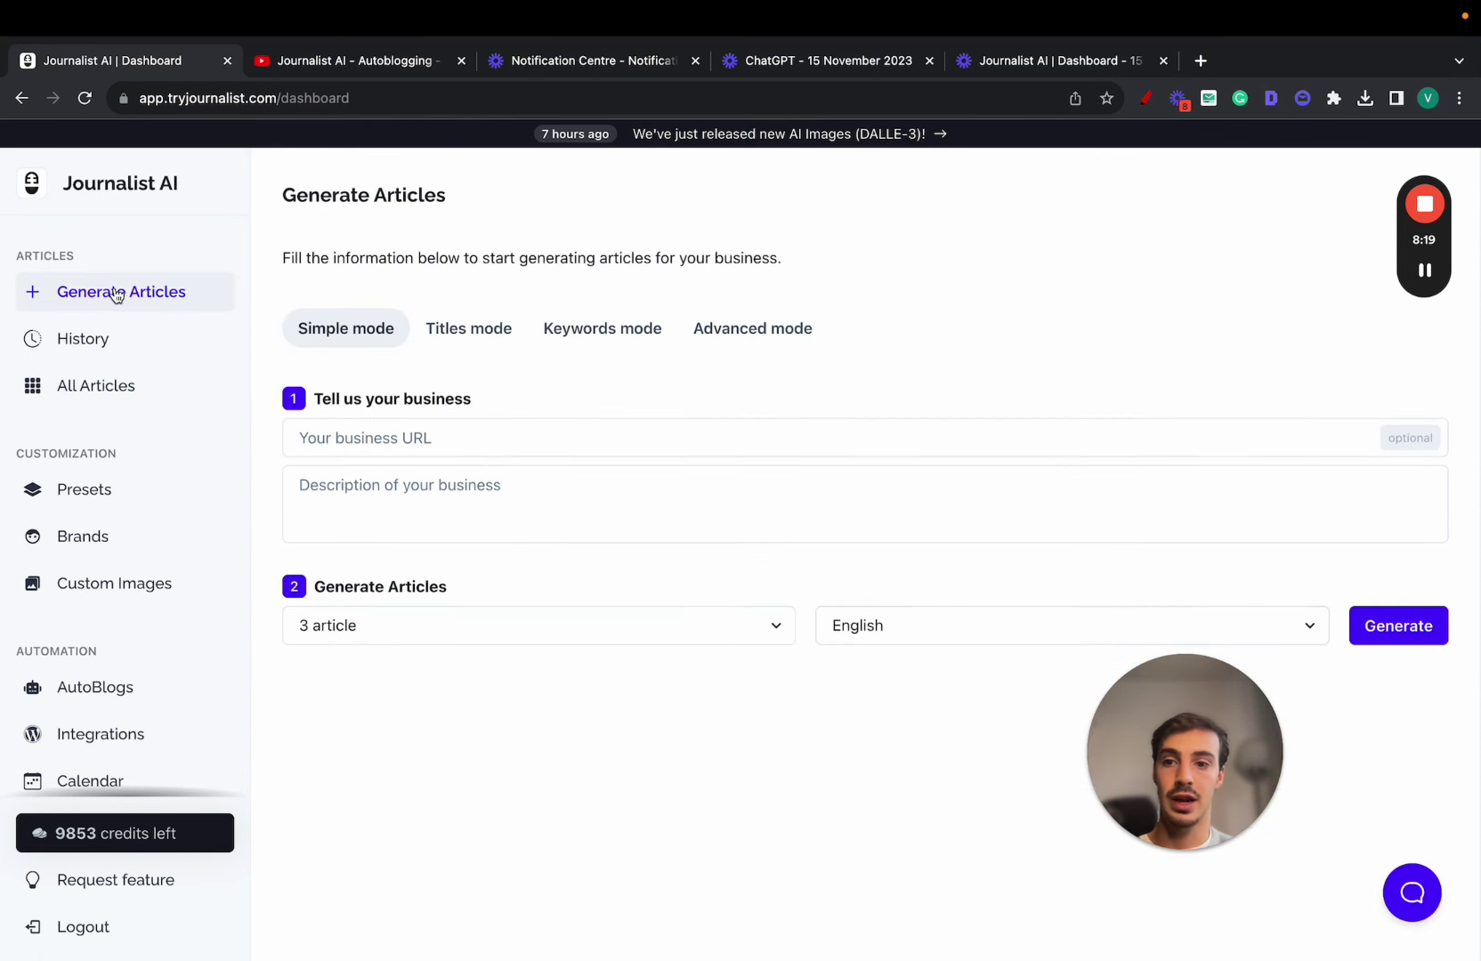
left_click_drag(1144, 695, 182, 687)
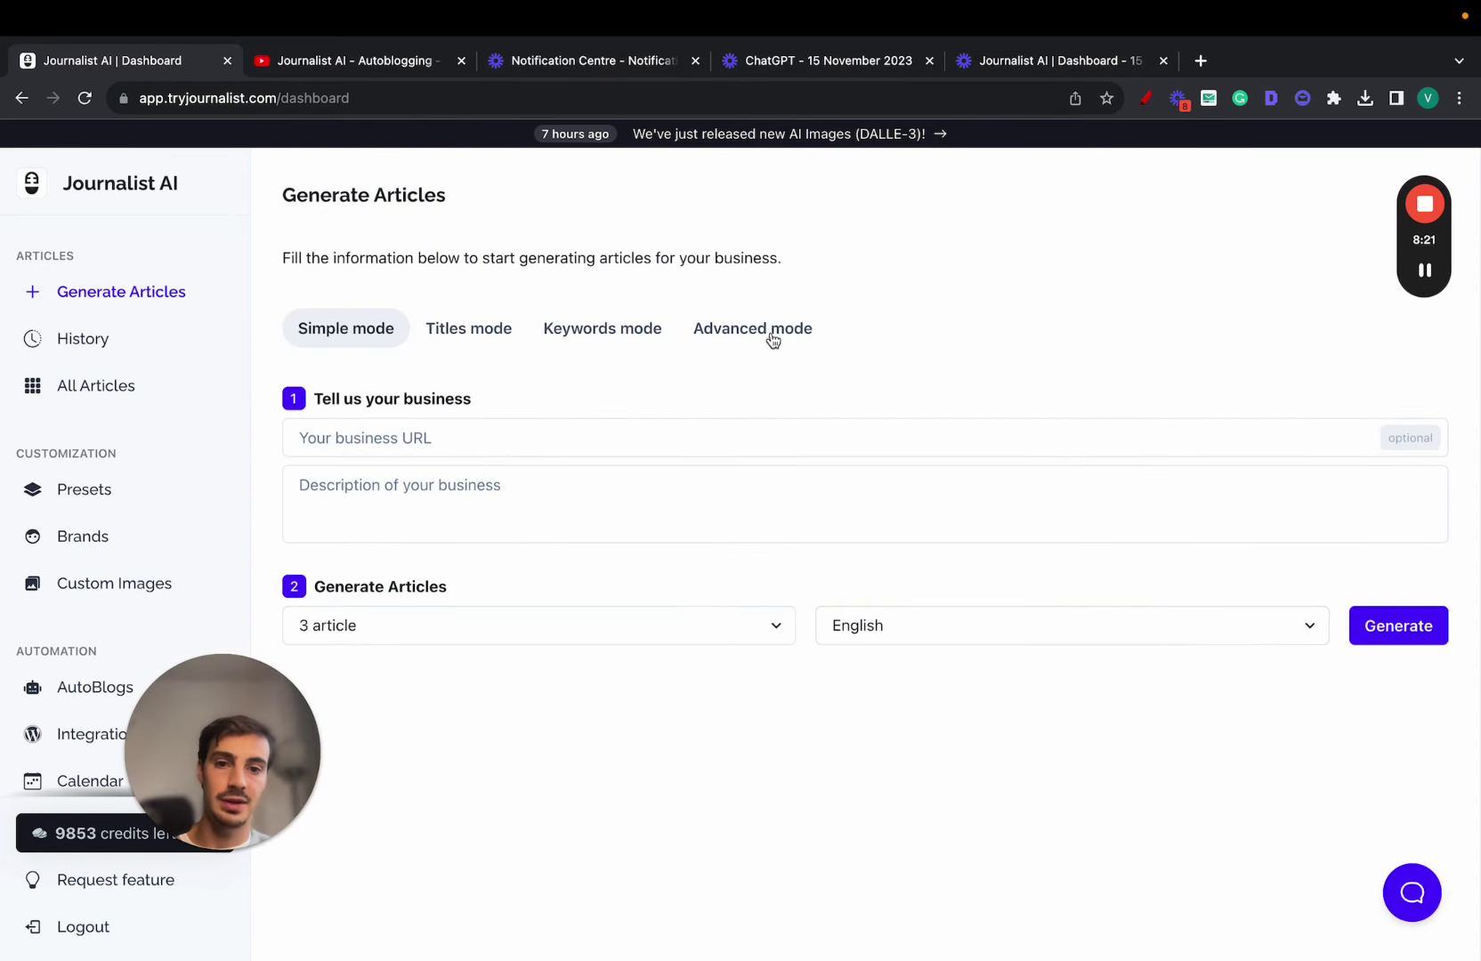
left_click(449, 344)
left_click(632, 351)
left_click(352, 336)
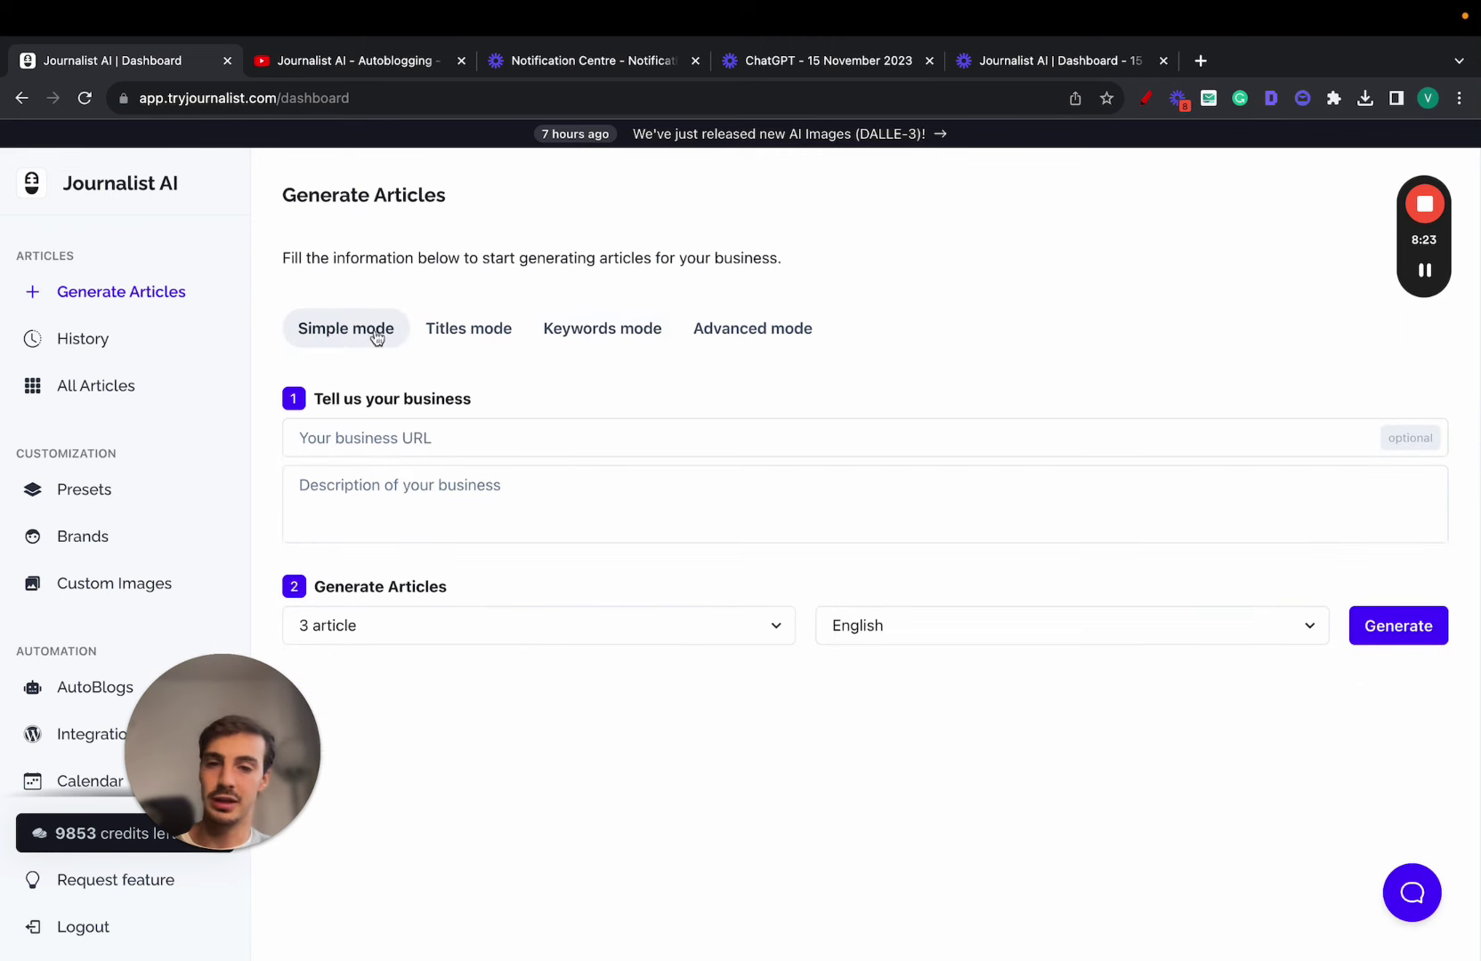
left_click(774, 333)
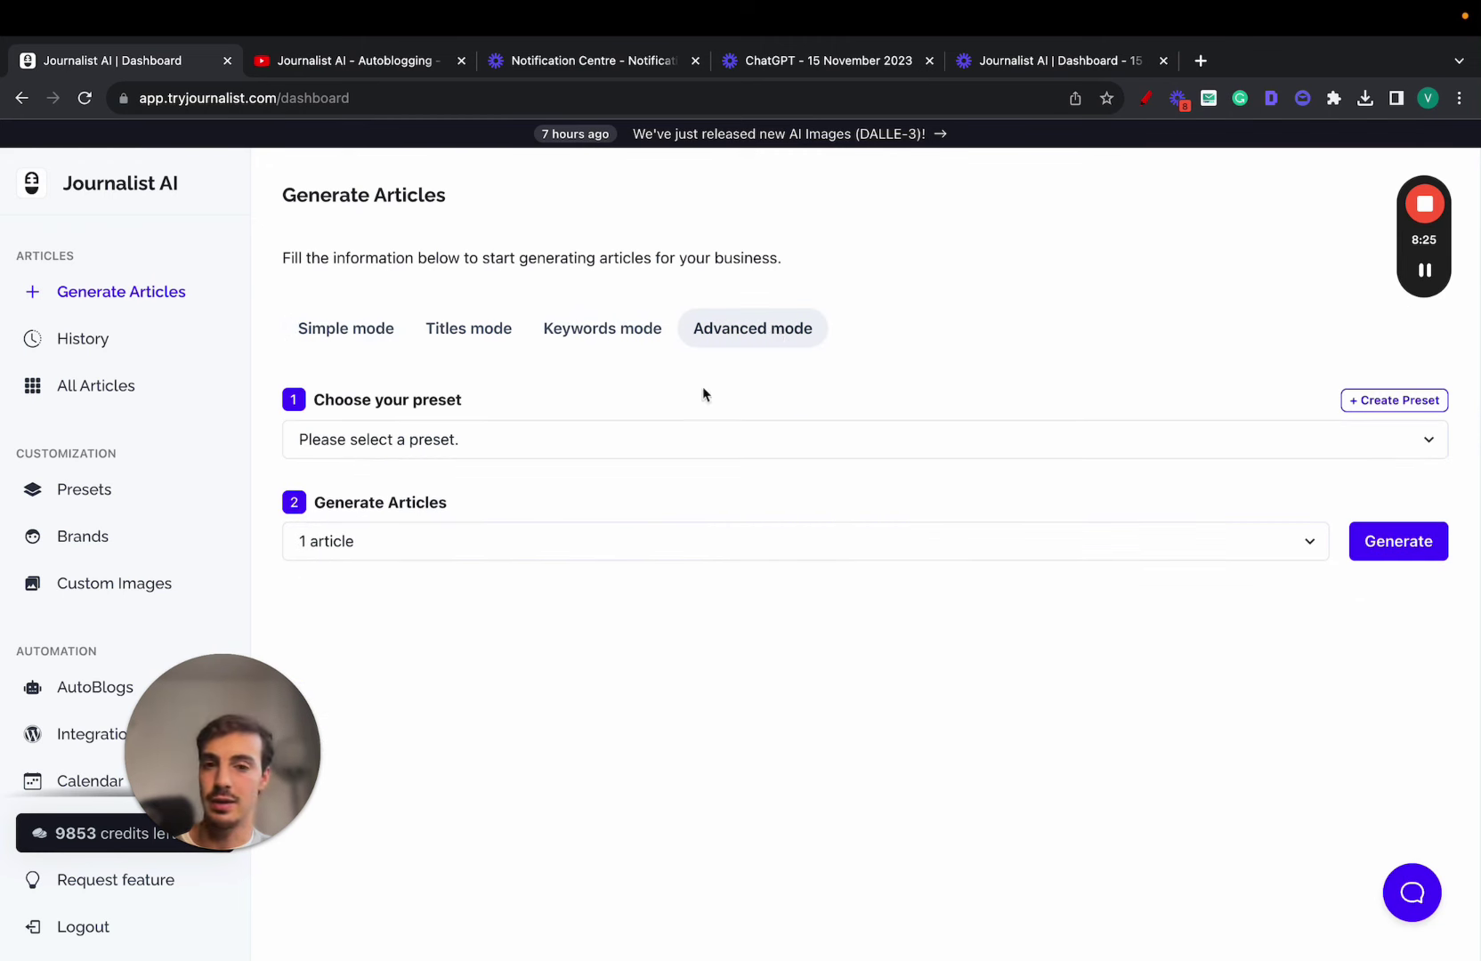
left_click_drag(206, 745, 104, 746)
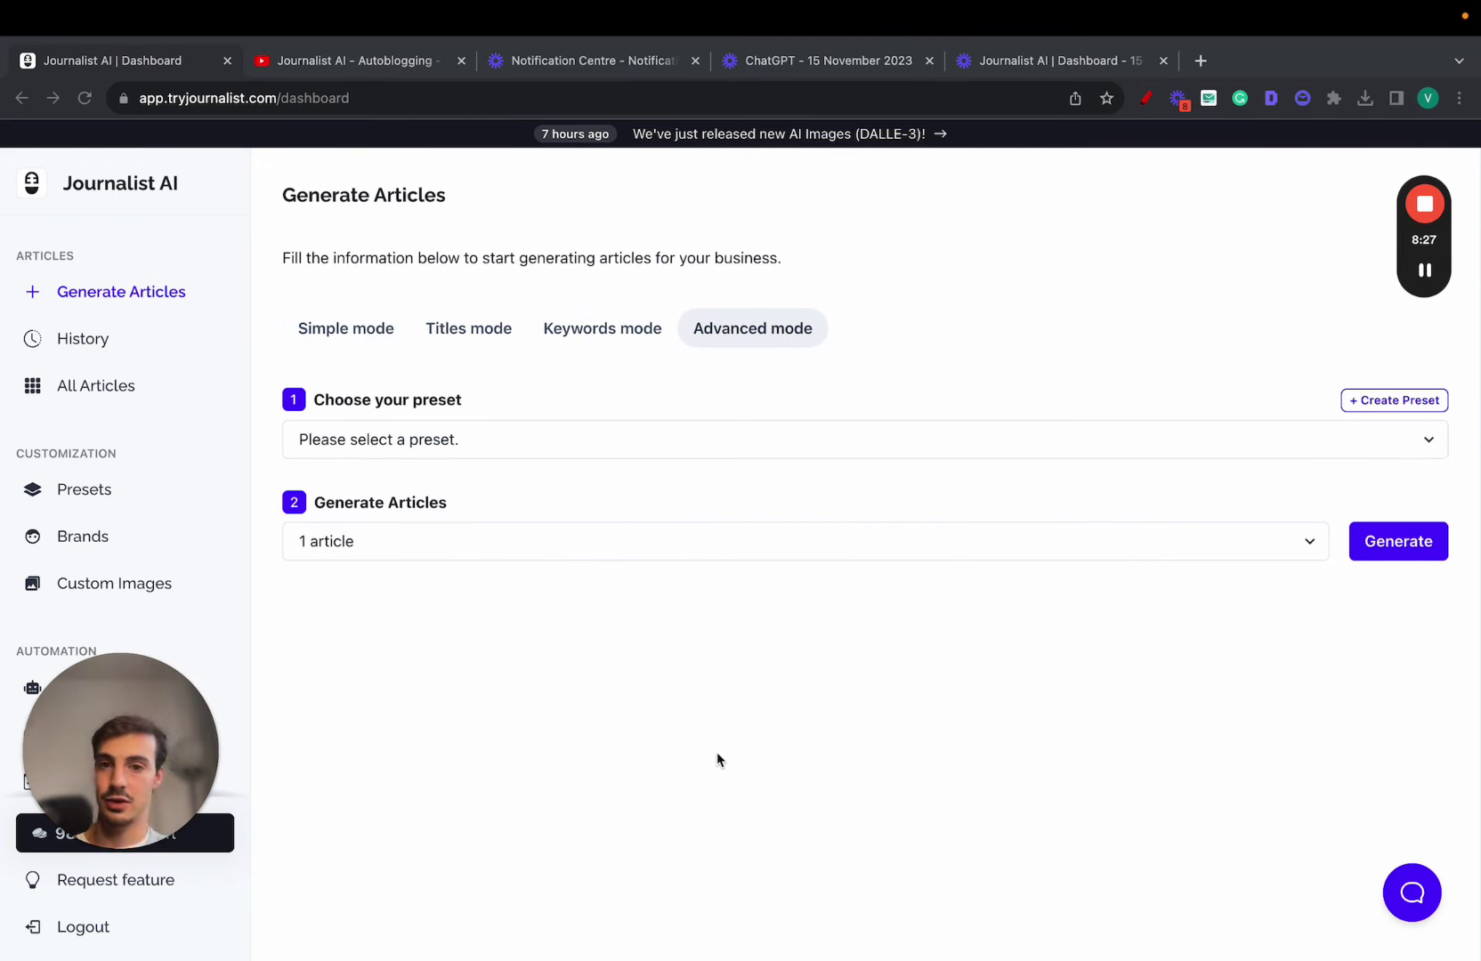
left_click(274, 100)
left_click_drag(137, 721, 577, 405)
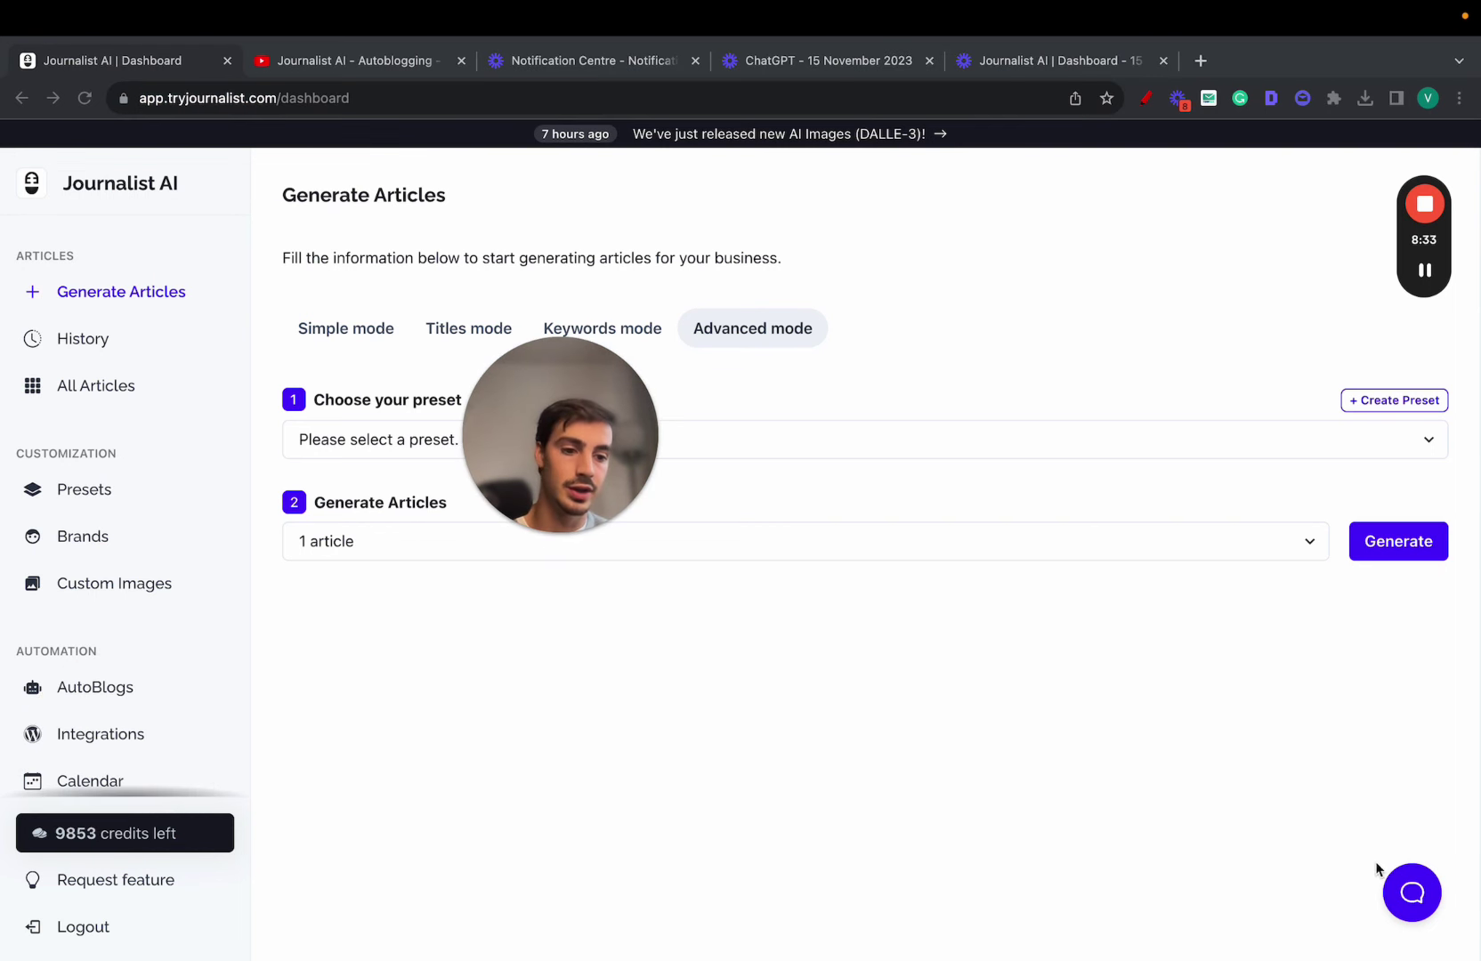
View the support chat's message form and close it without sending a message
left_click(1403, 893)
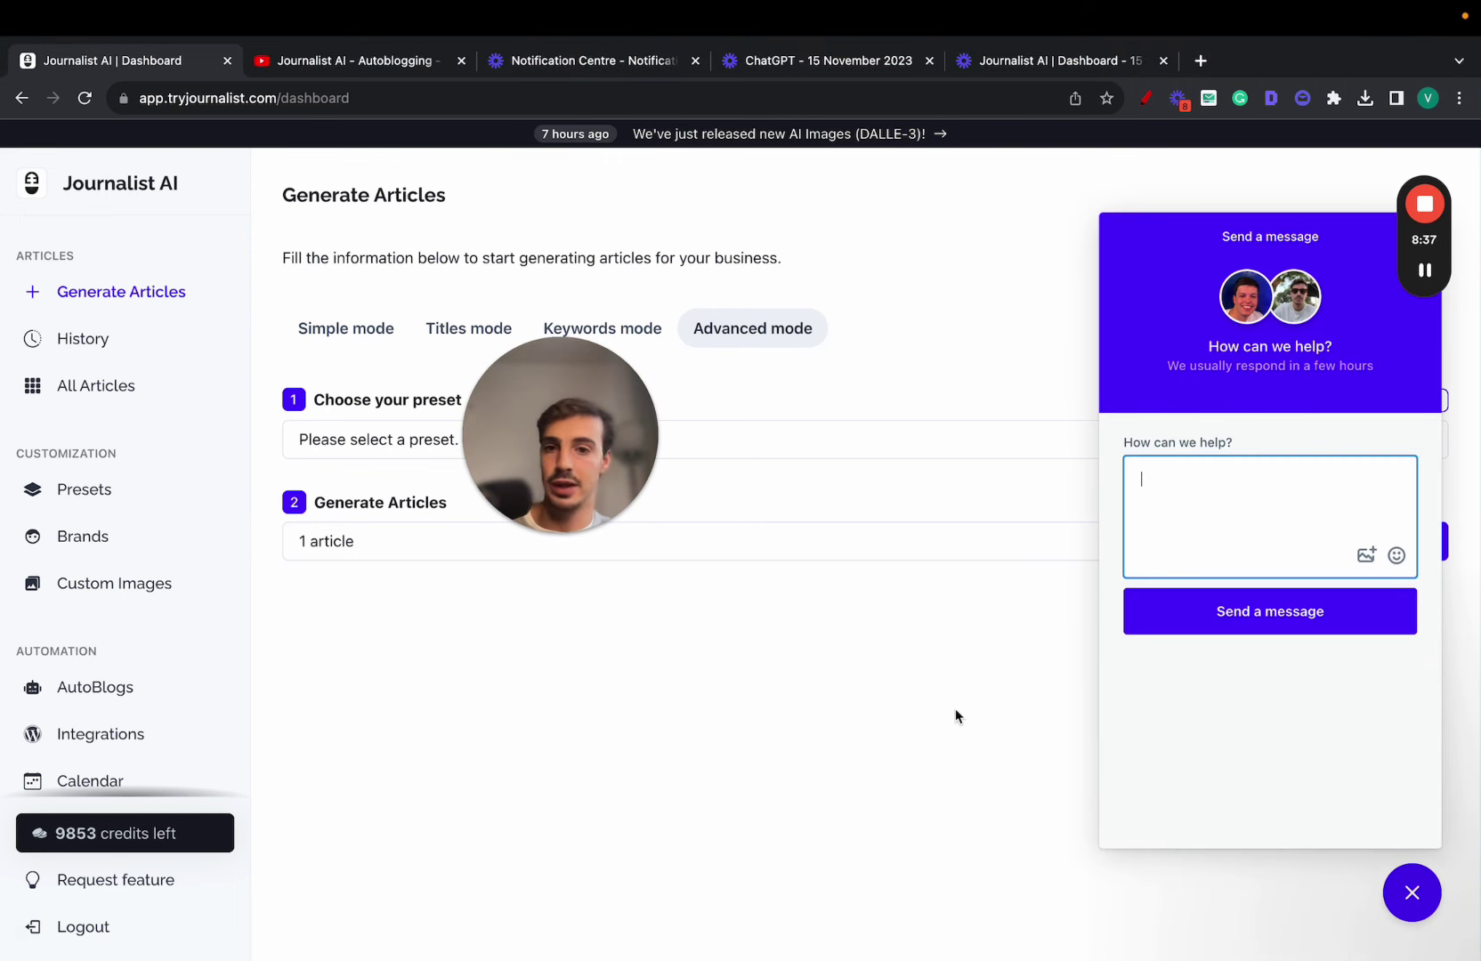
left_click(1412, 892)
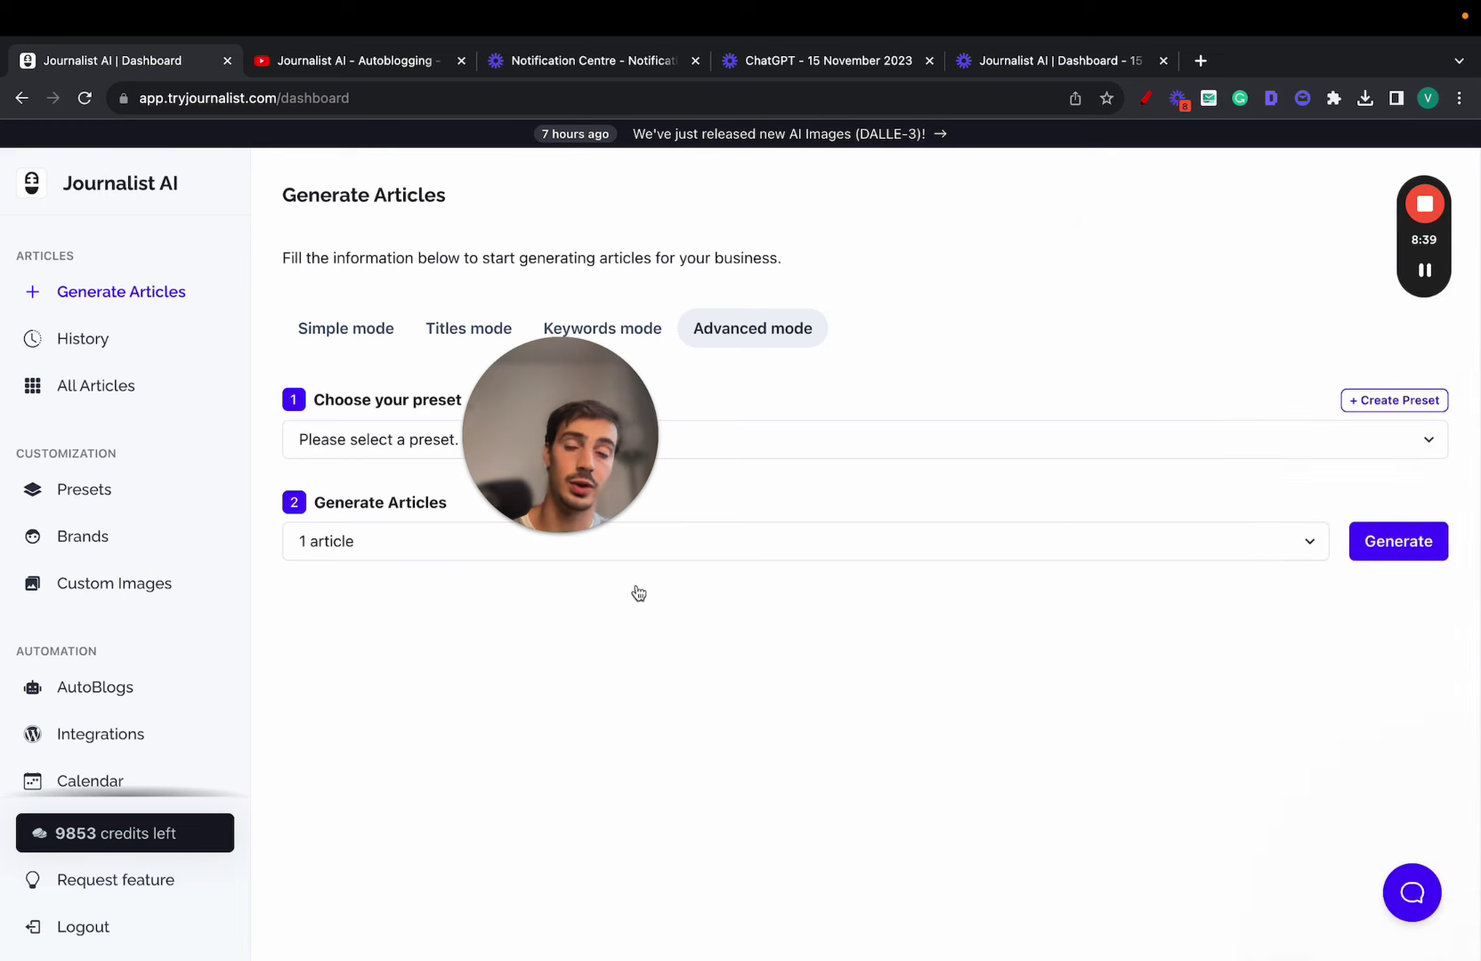
left_click_drag(668, 485, 755, 485)
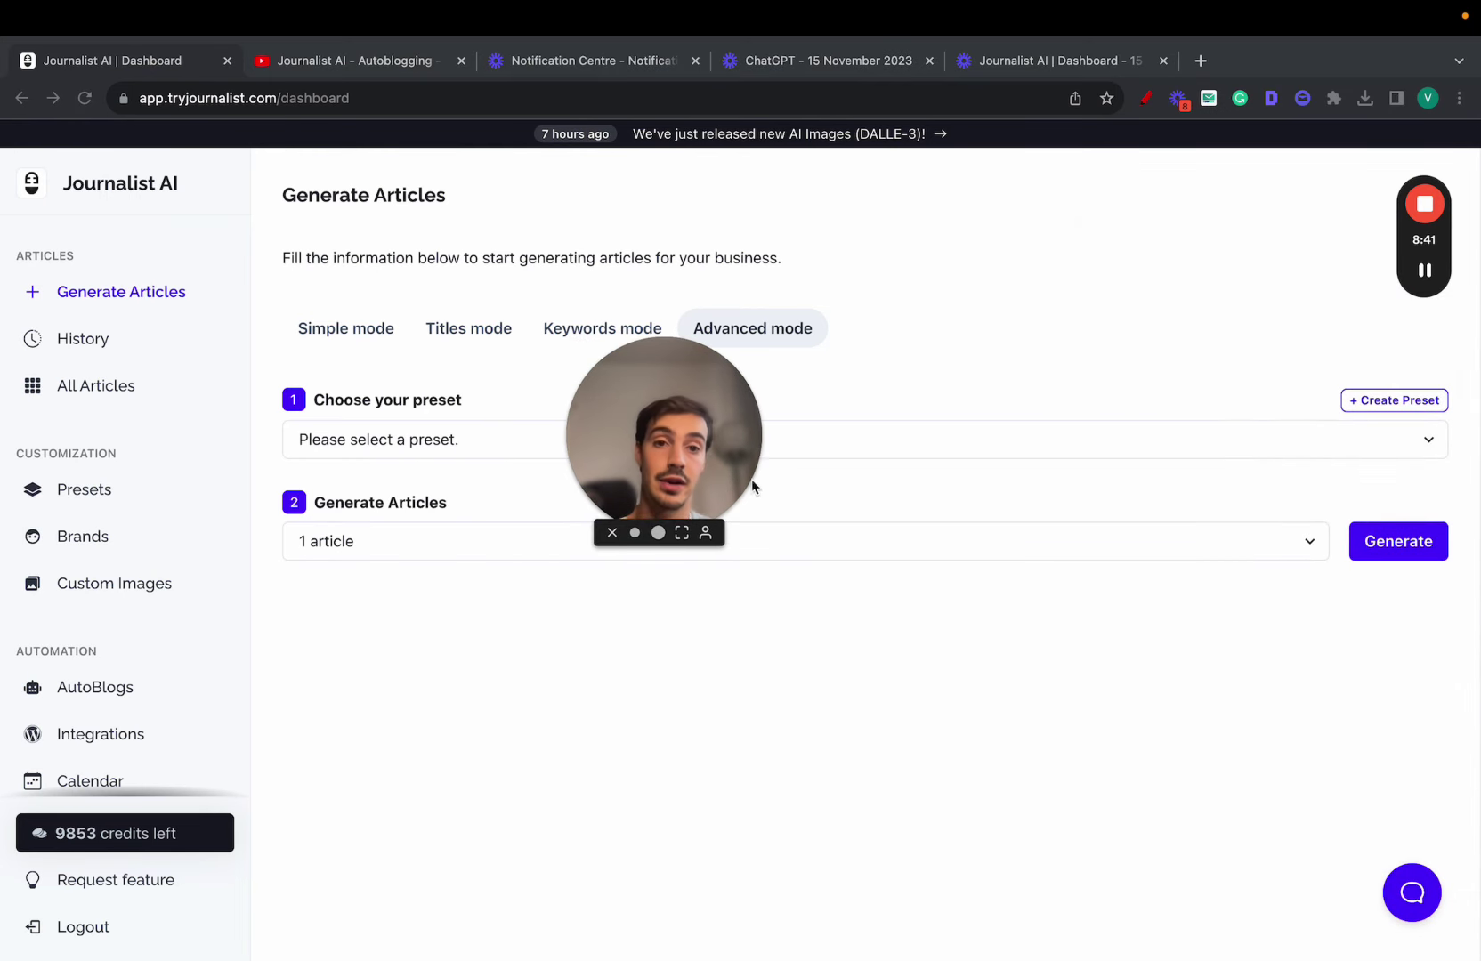
mouse_move(1426, 218)
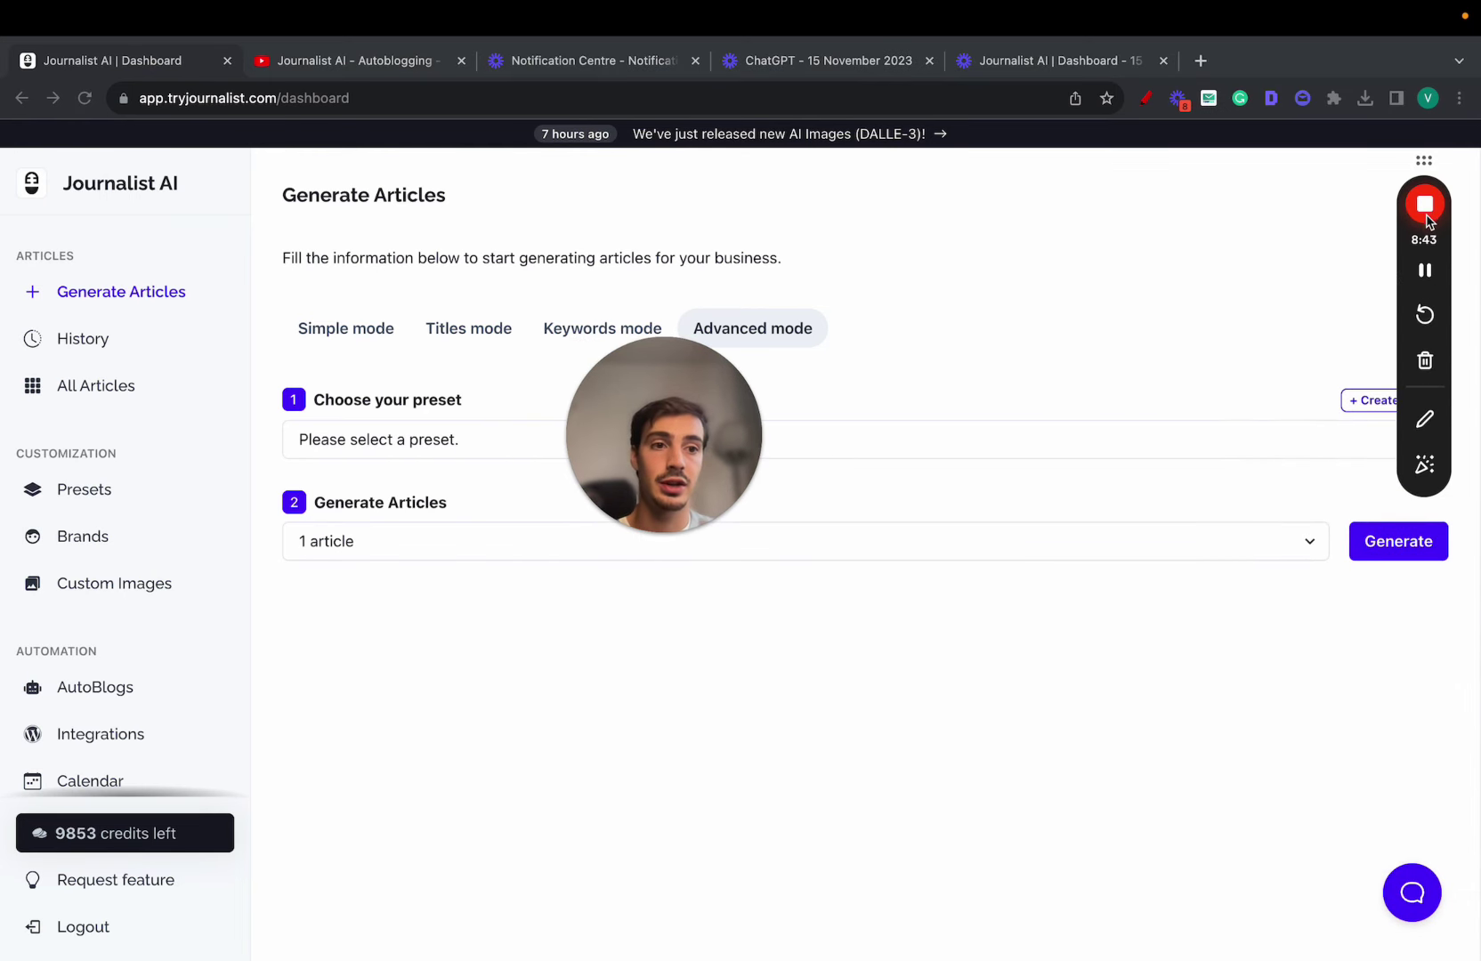